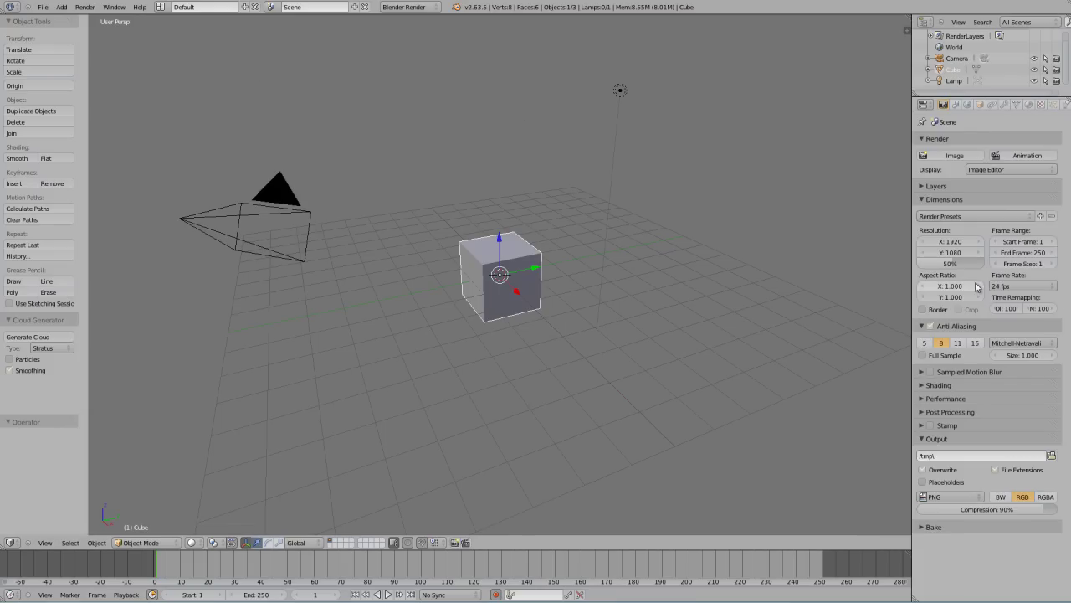
Change the render frame rate from 24 to 30 fps and the resolution scale to 100%
click(1017, 286)
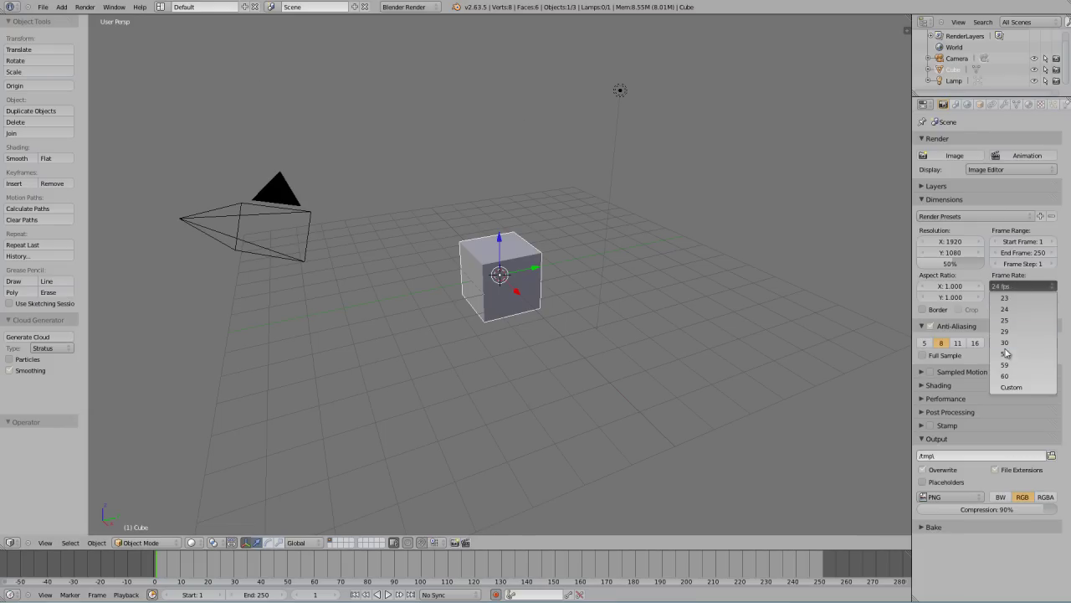
click(1005, 342)
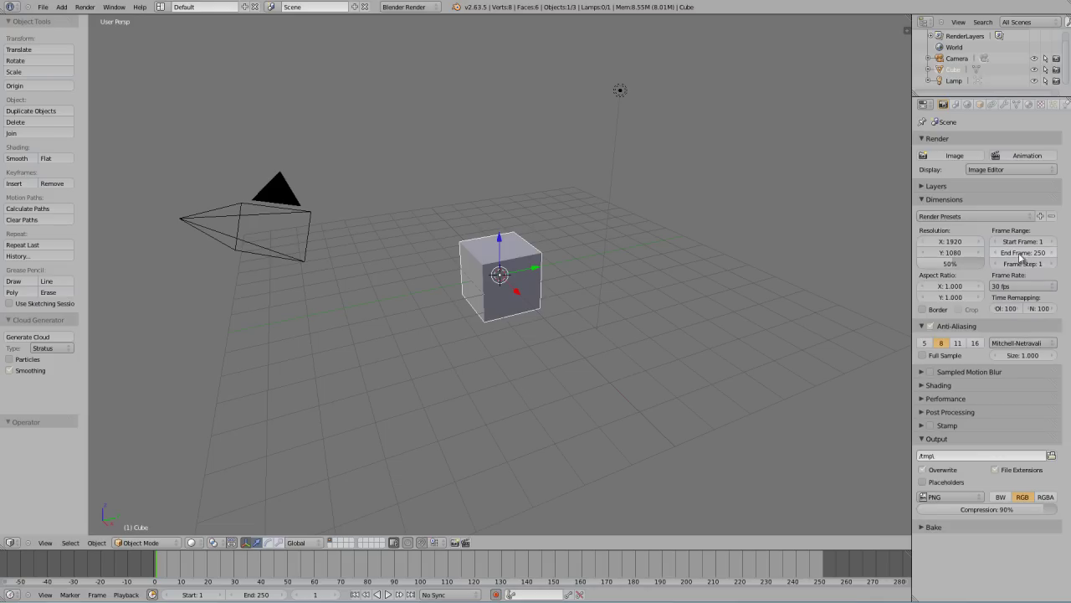
drag(954, 263, 1000, 270)
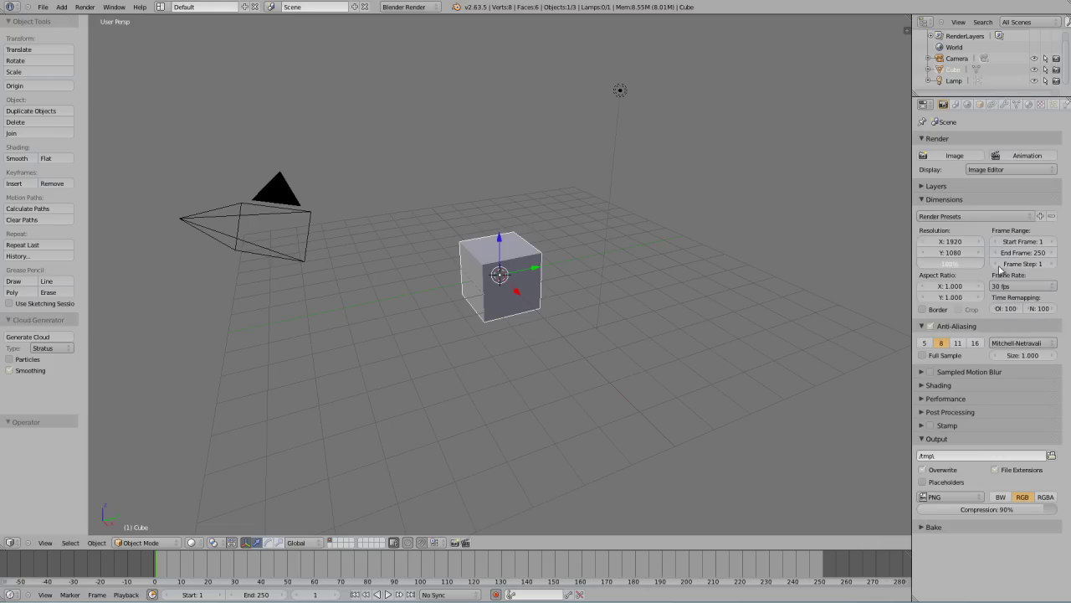
Preview the Motion Tracking layout, return to Default, and hide the timeline header
click(160, 7)
click(183, 67)
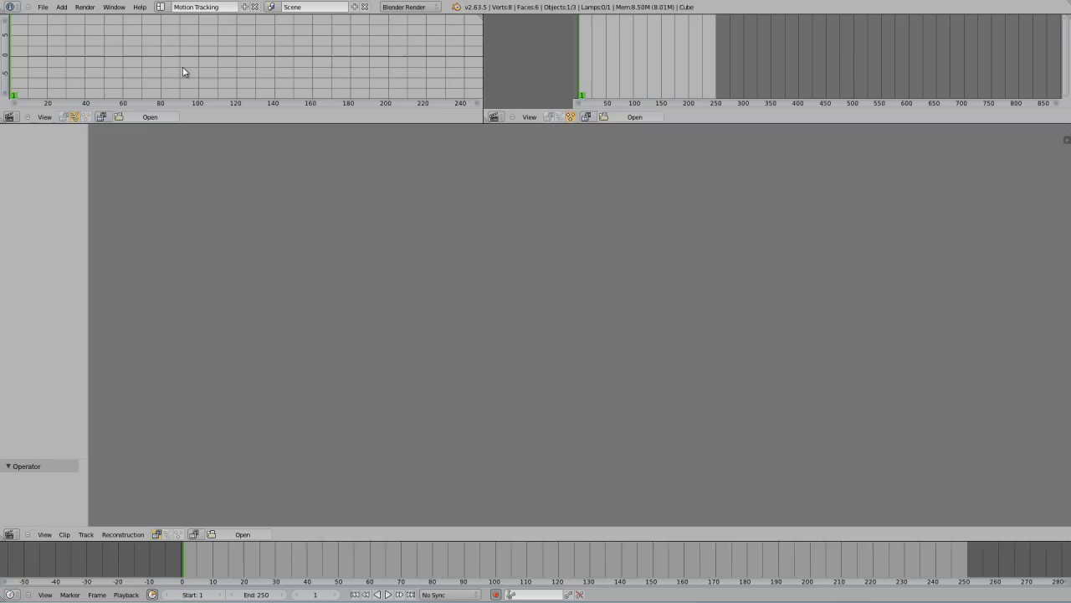
click(160, 6)
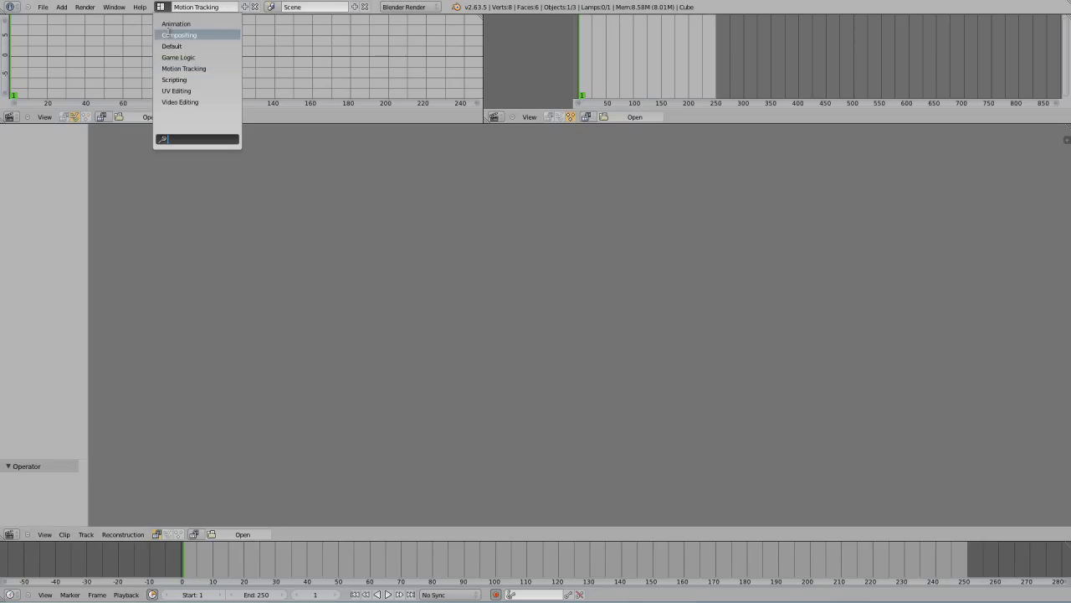
click(172, 46)
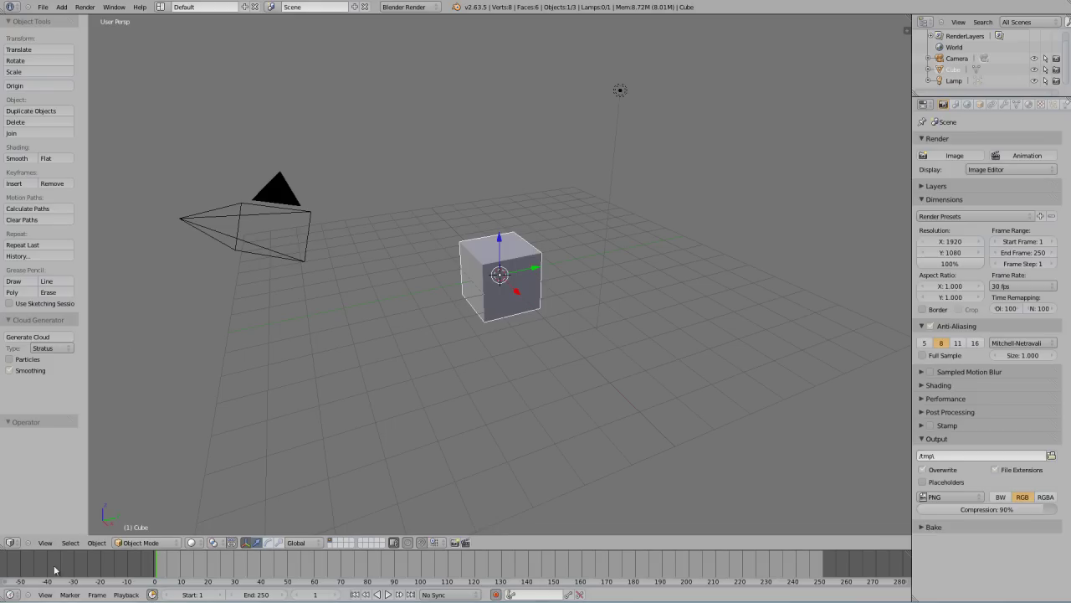
drag(32, 588, 32, 602)
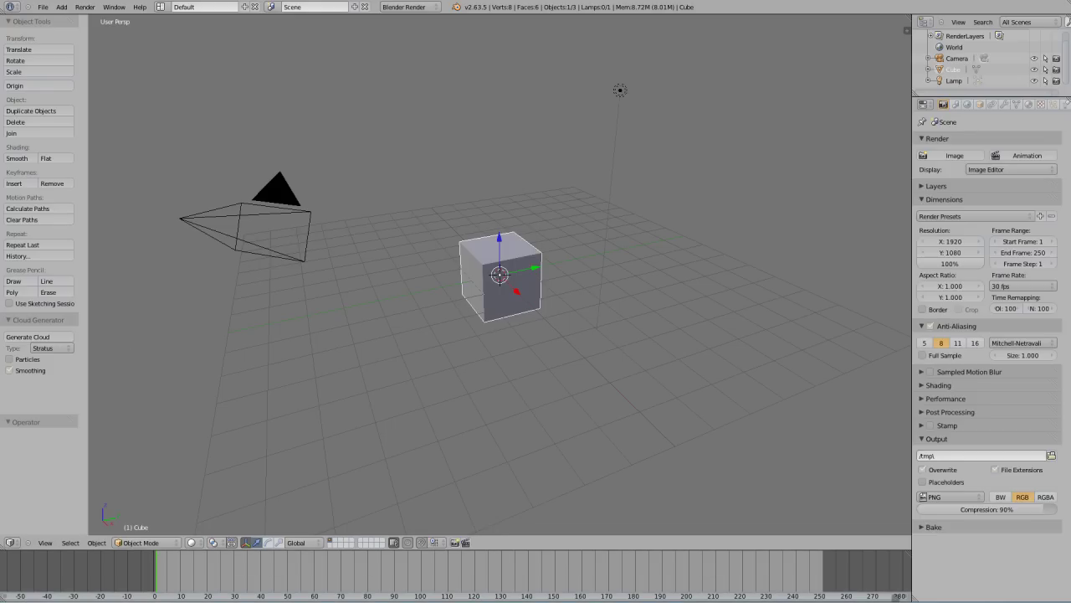
click(11, 542)
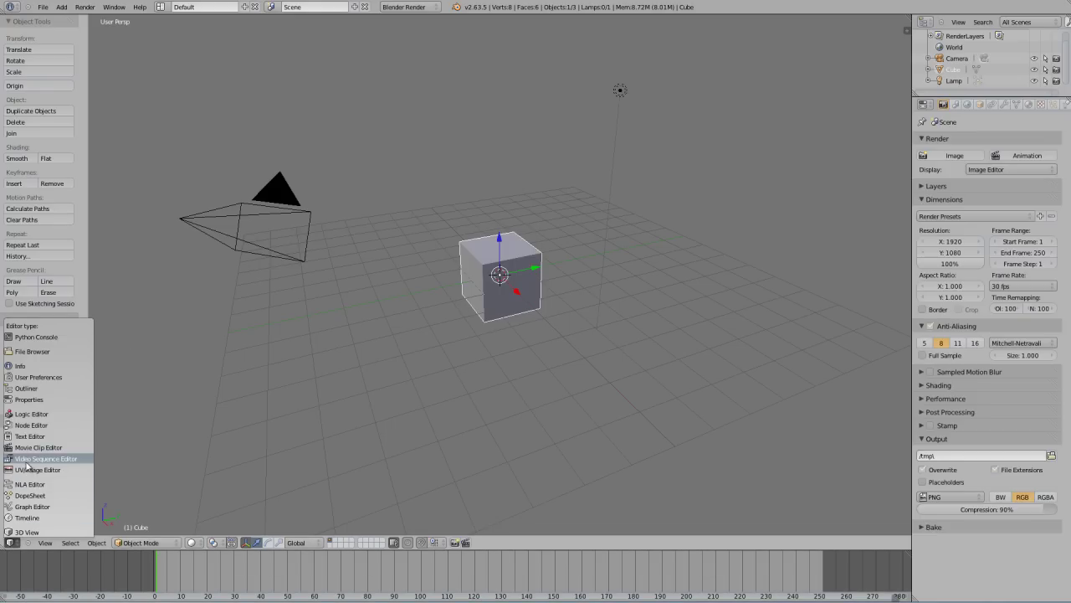
Add a new screen named Tracking and make its main view a Movie Clip Editor
click(245, 7)
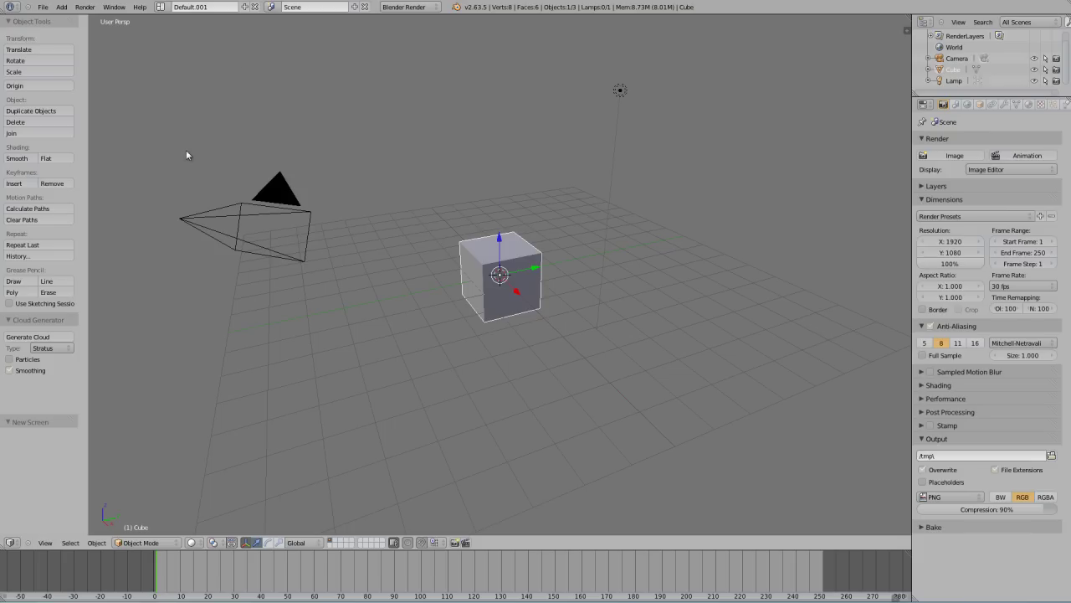
click(195, 7)
key(BackSpace)
text(Tracer)
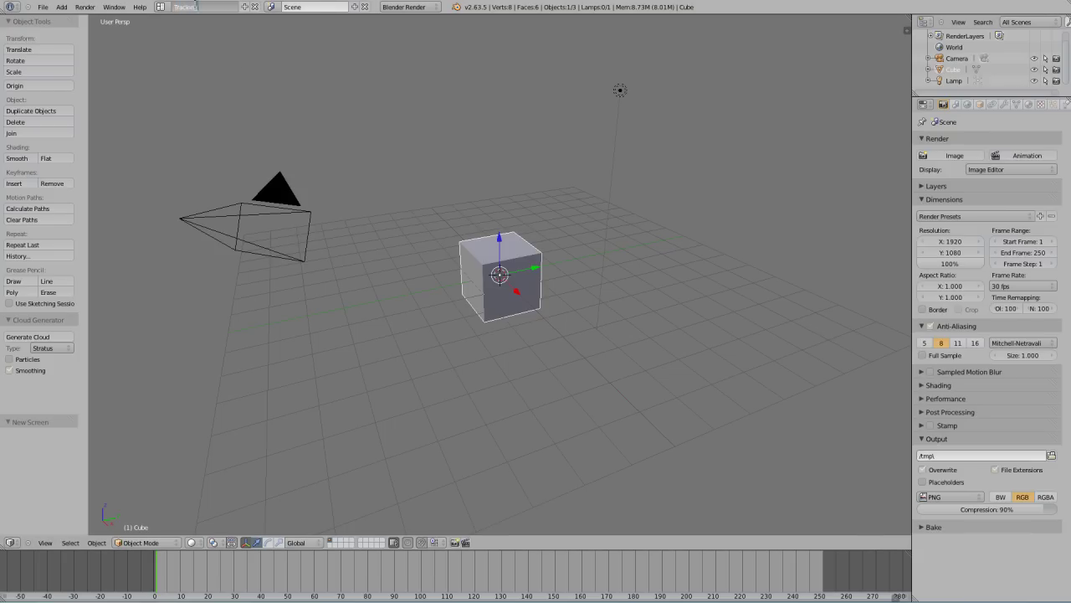
text(king)
key(Return)
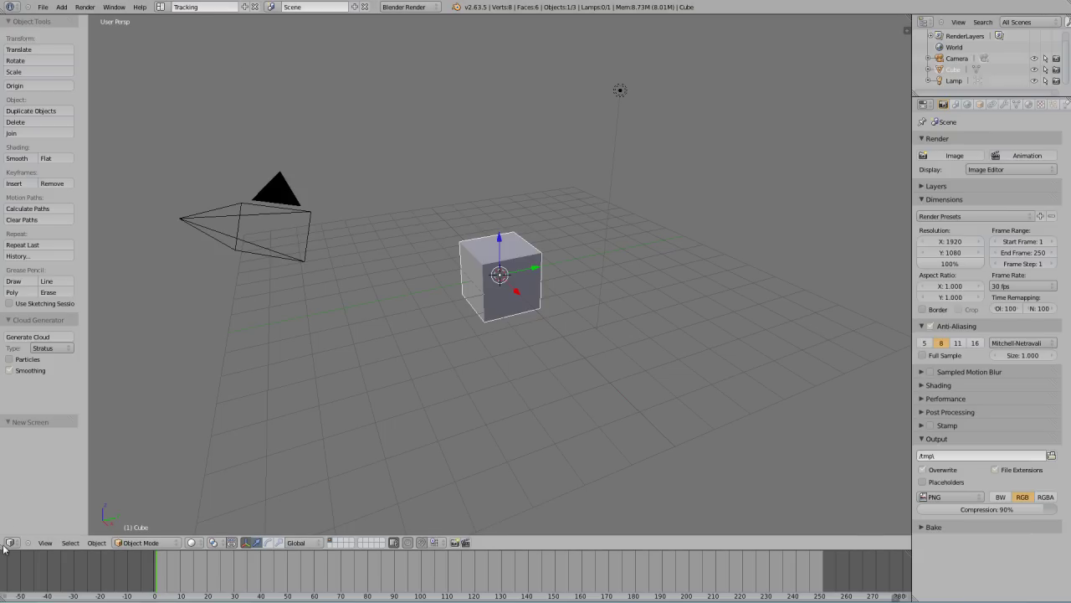
click(11, 542)
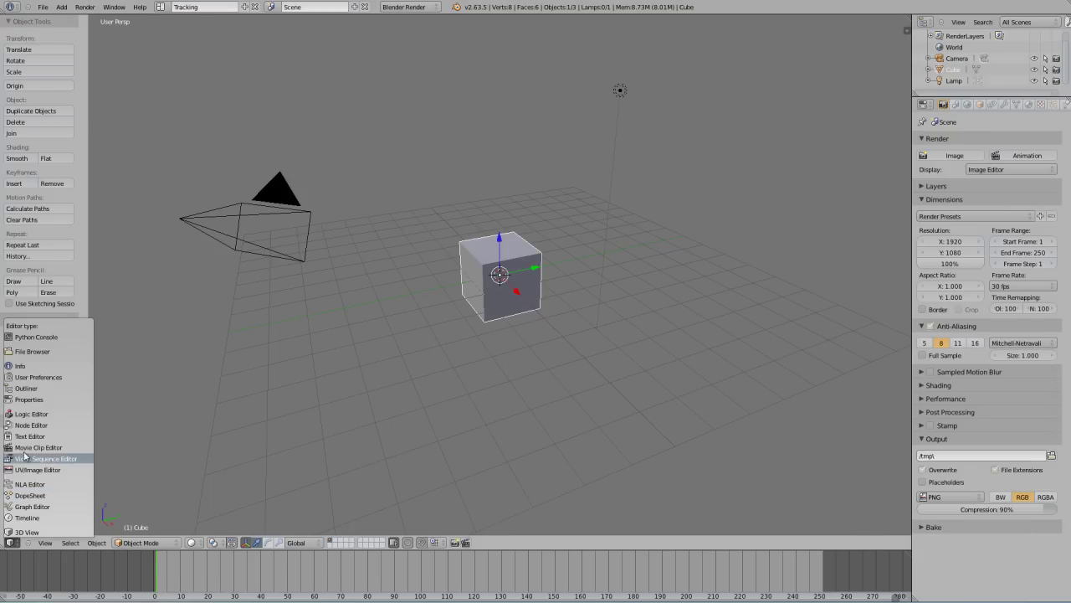
click(23, 449)
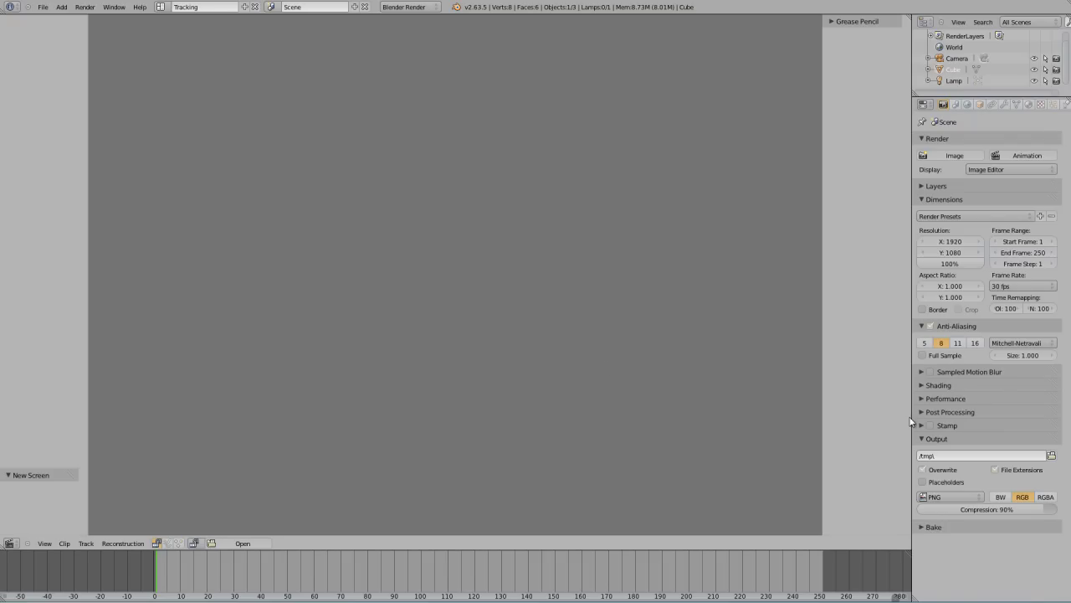
Narrow the right-hand panels, join them into one area, and show render Properties there
mouse_move(912, 426)
mouse_down()
mouse_move(1031, 424)
mouse_move(920, 418)
mouse_up()
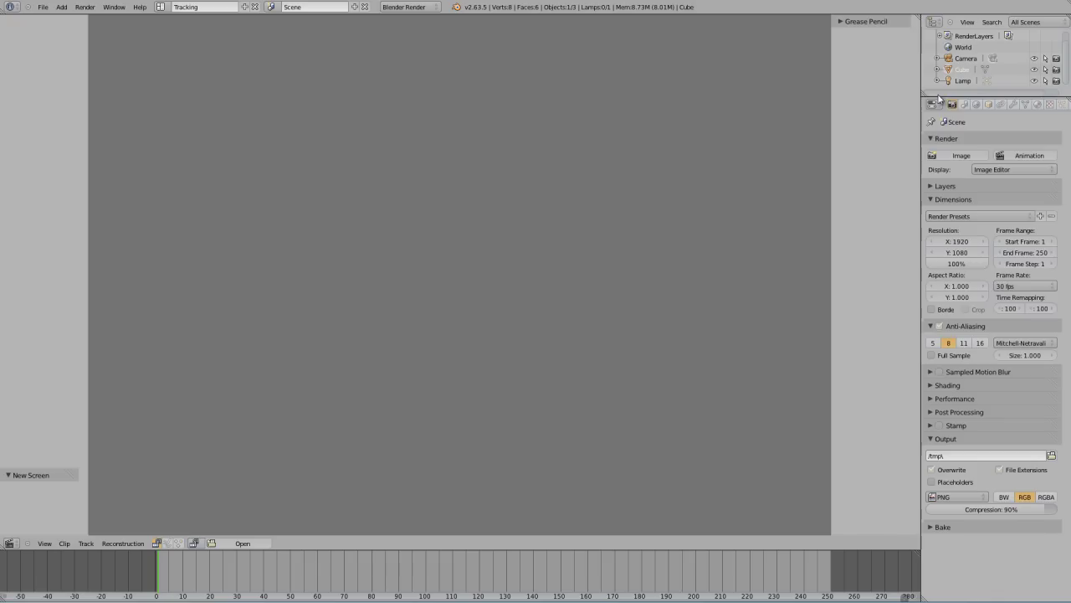
drag(920, 94, 923, 97)
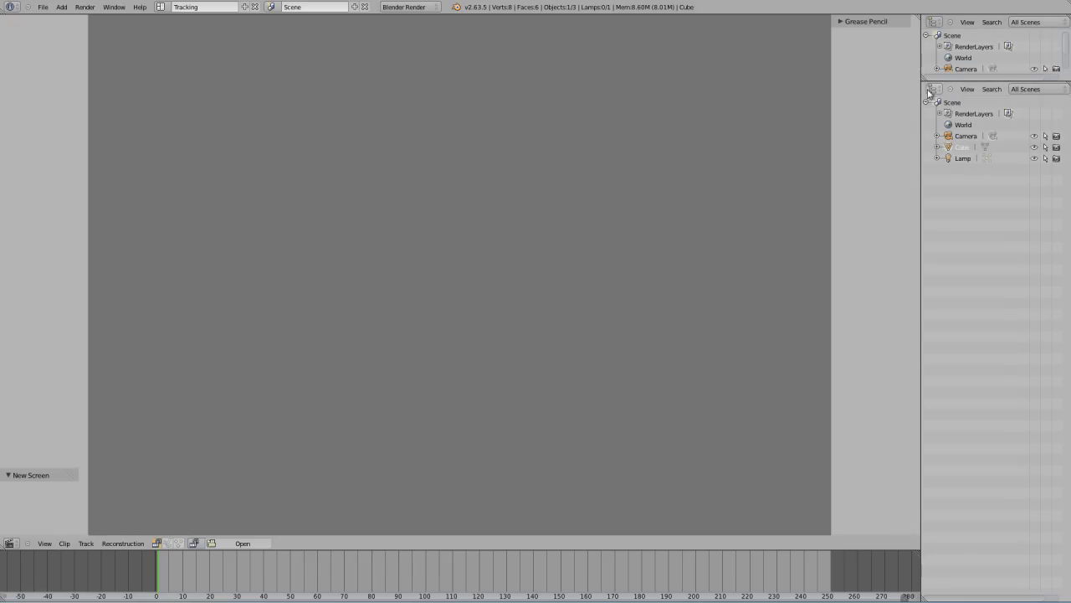
drag(922, 97, 926, 63)
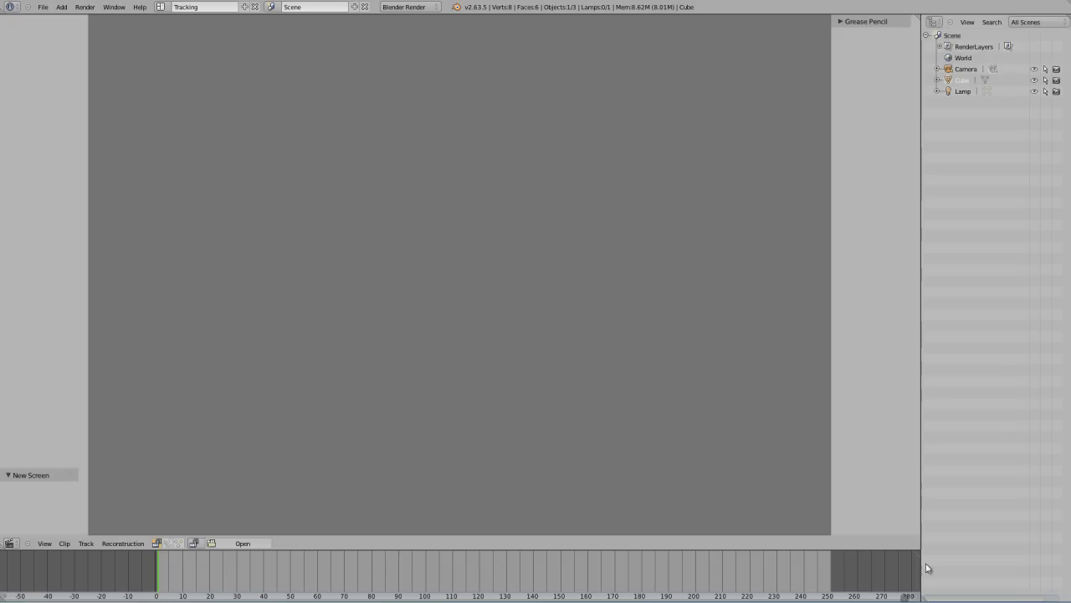
click(935, 22)
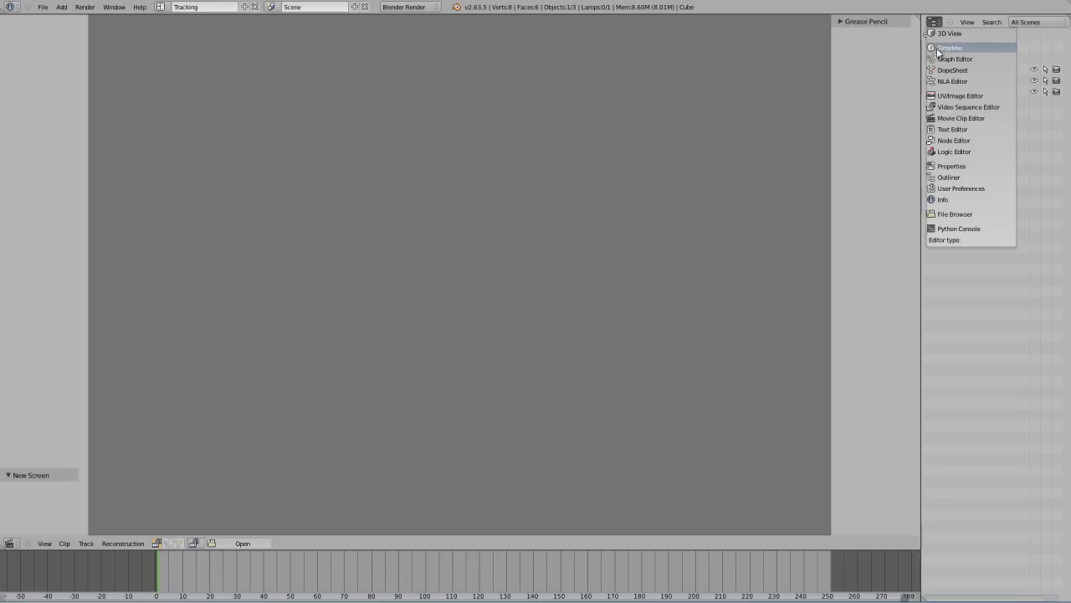
click(950, 166)
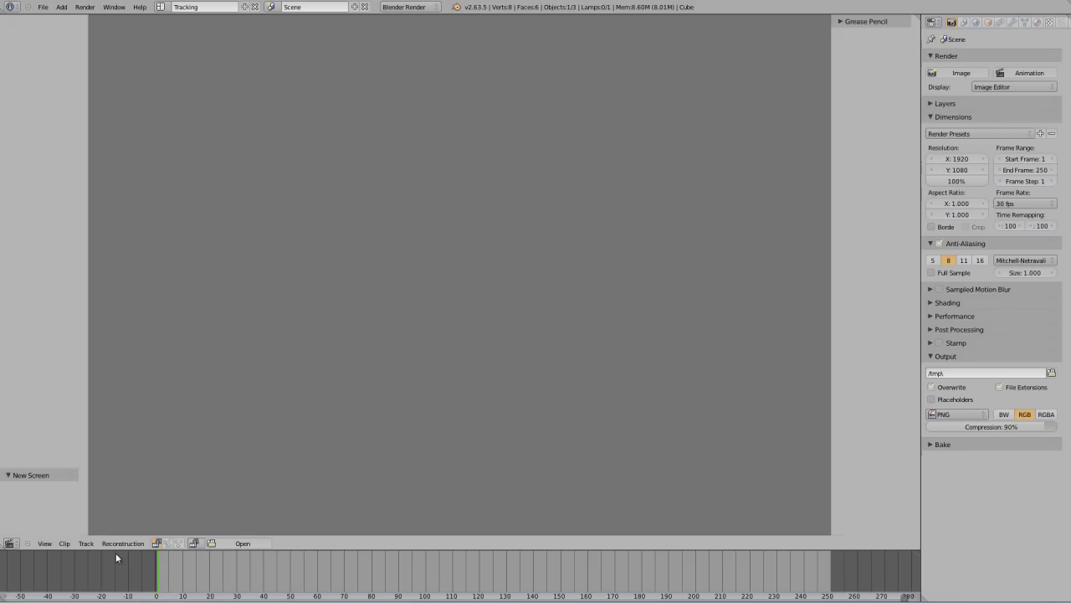
Open IMG_0062.MOV from the recent 28.05.2012 folder in the movie clip editor
click(243, 543)
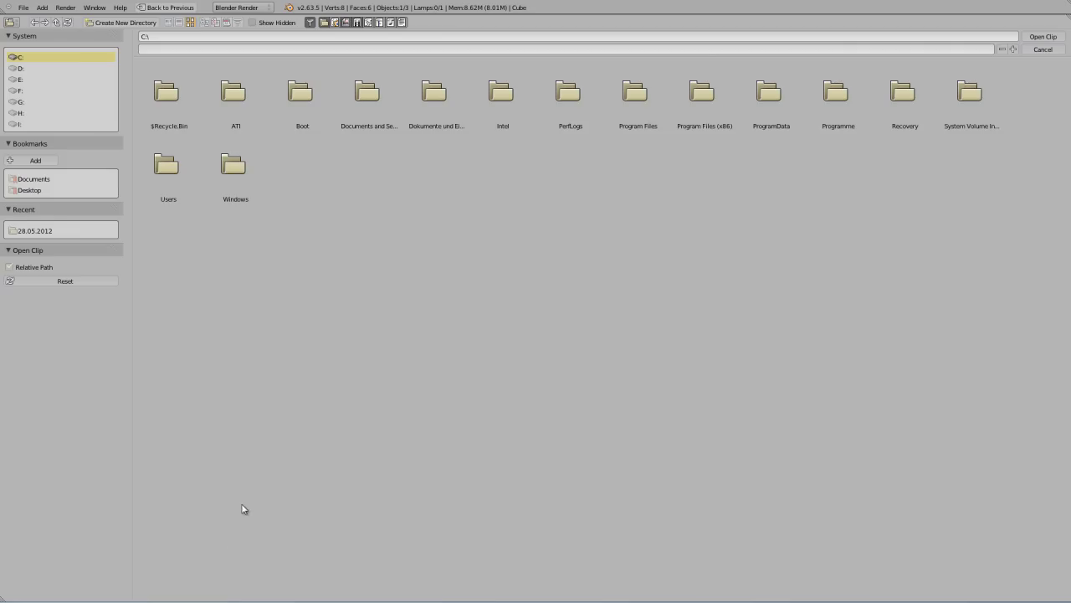
click(26, 232)
click(171, 92)
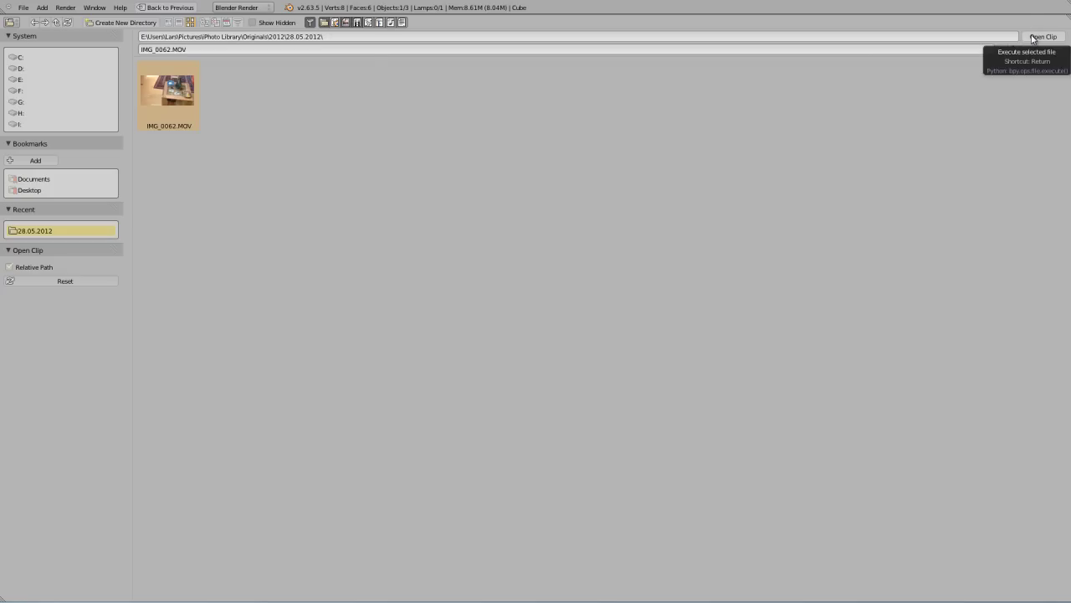
click(1034, 39)
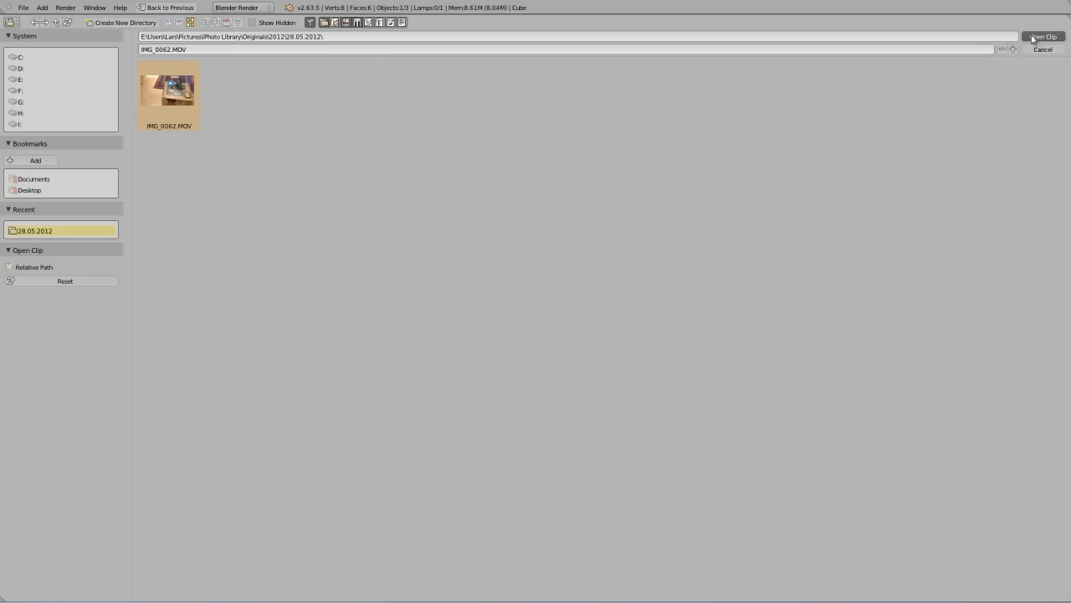
scroll(562, 279, up, 1)
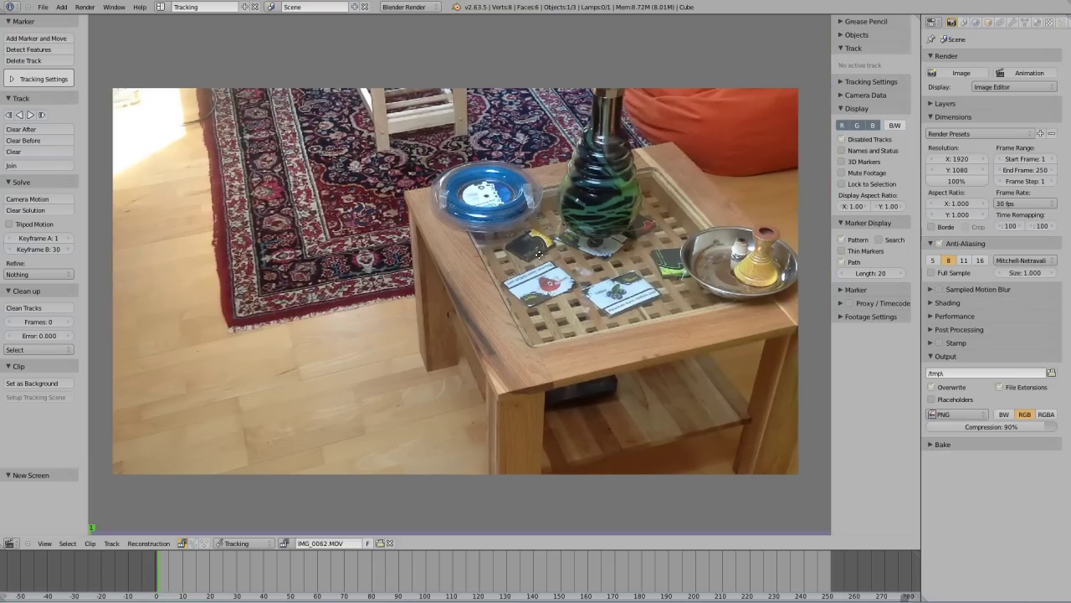
Scrub the clip to about frame 265, set End Frame to 300, and return to frame 1
scroll(462, 335, down, 1)
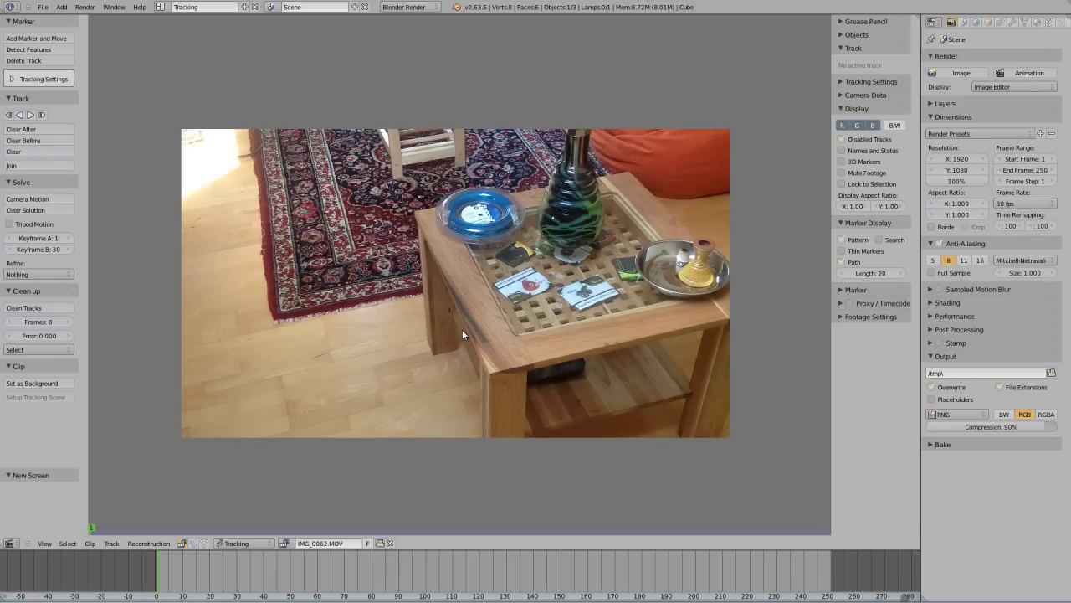
scroll(339, 582, down, 2)
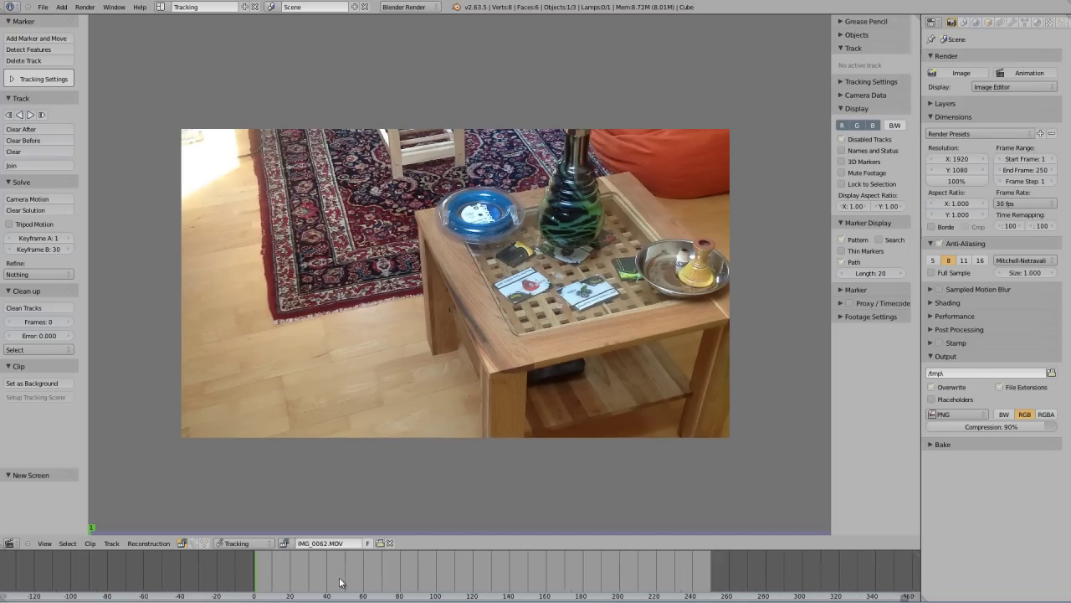
mouse_move(361, 581)
mouse_down()
mouse_move(821, 567)
mouse_move(727, 569)
mouse_up()
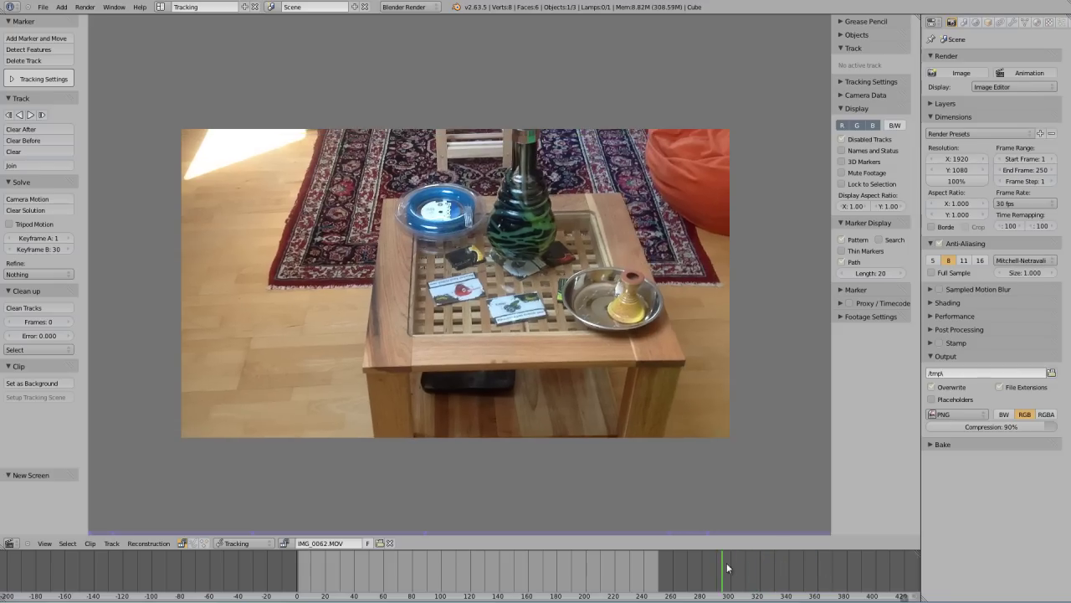
click(1036, 169)
text(300)
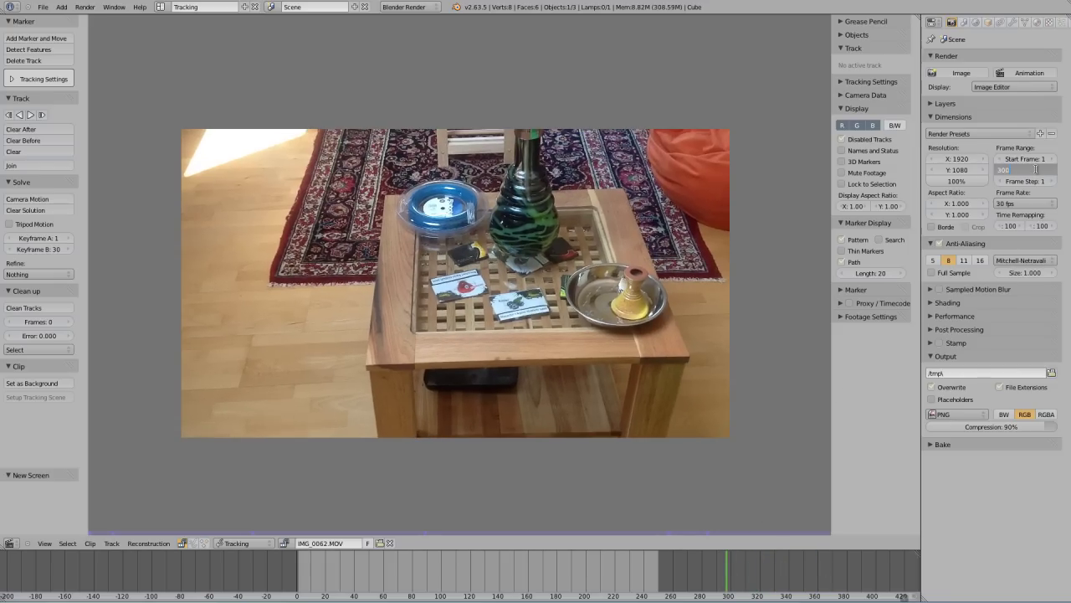
key(Return)
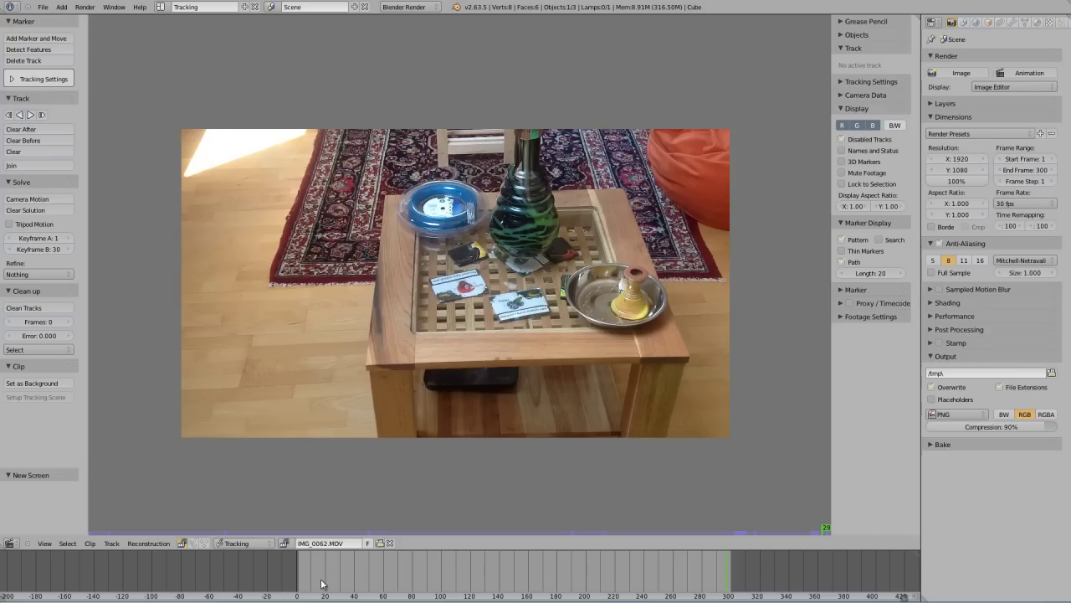
key(shift+Left)
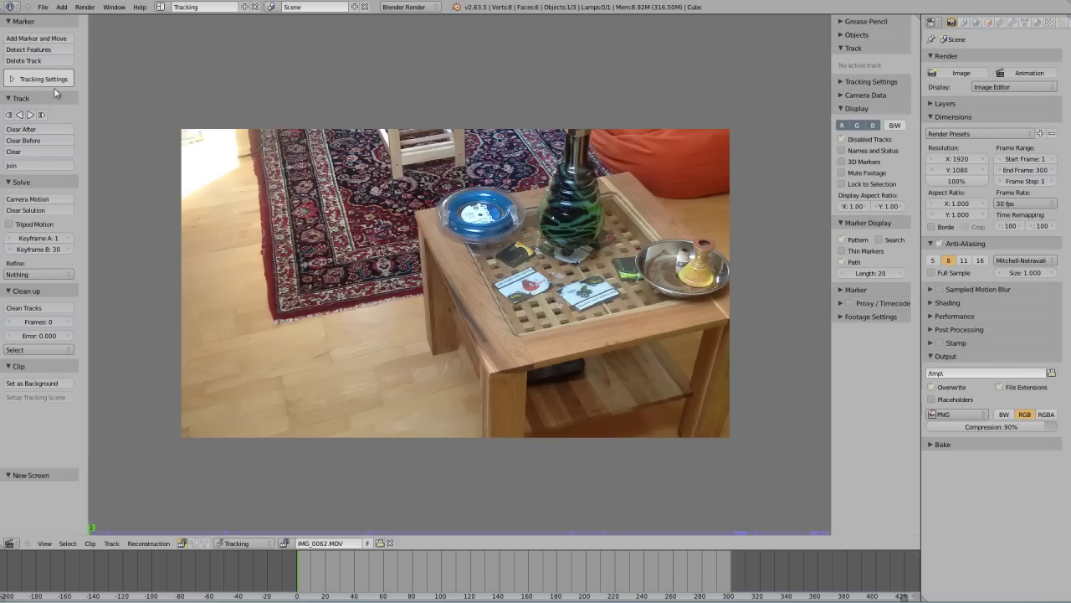
click(42, 7)
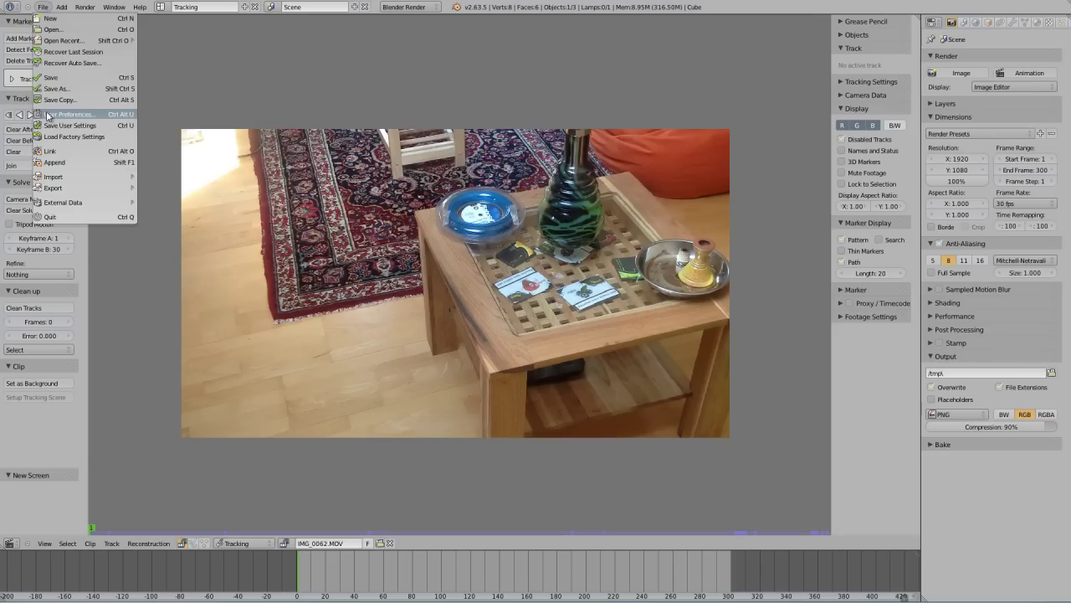
Review System preferences with a 4096 memory cache limit and Save As Default
click(69, 113)
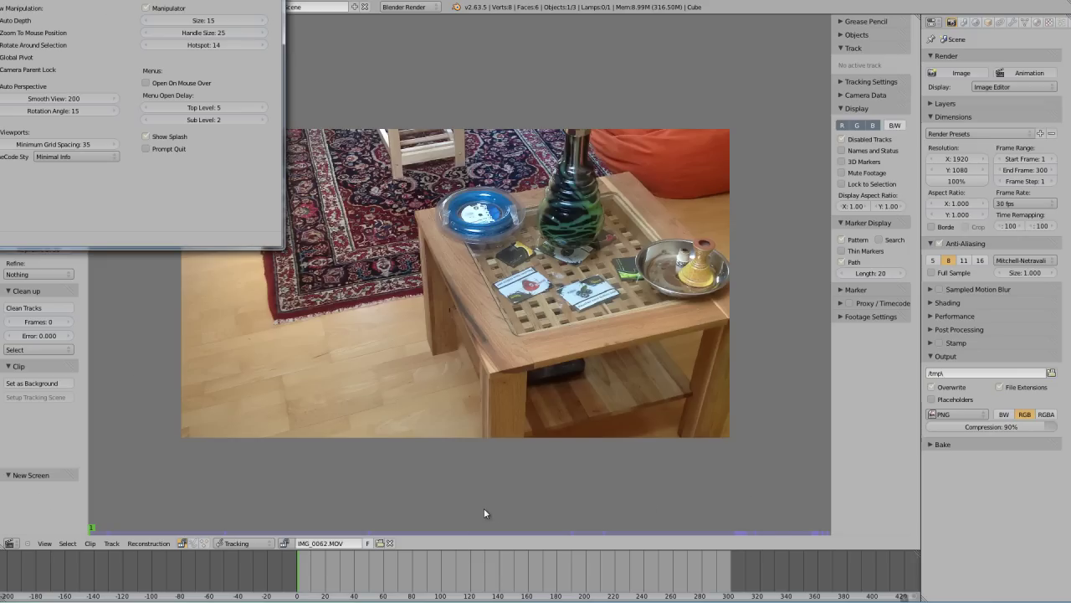
drag(184, 8, 602, 3)
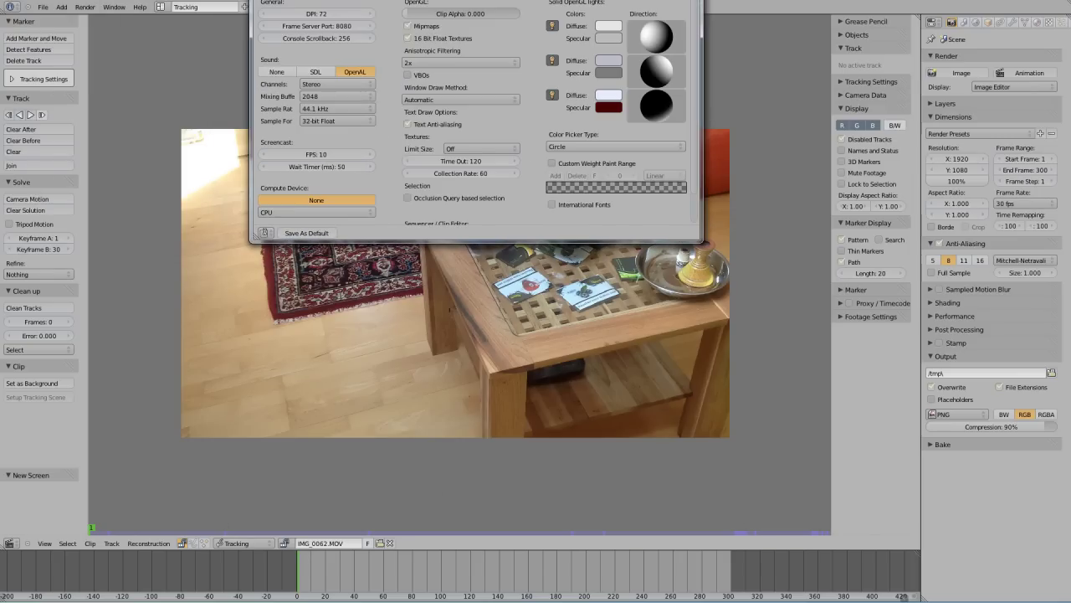
scroll(419, 211, down, 2)
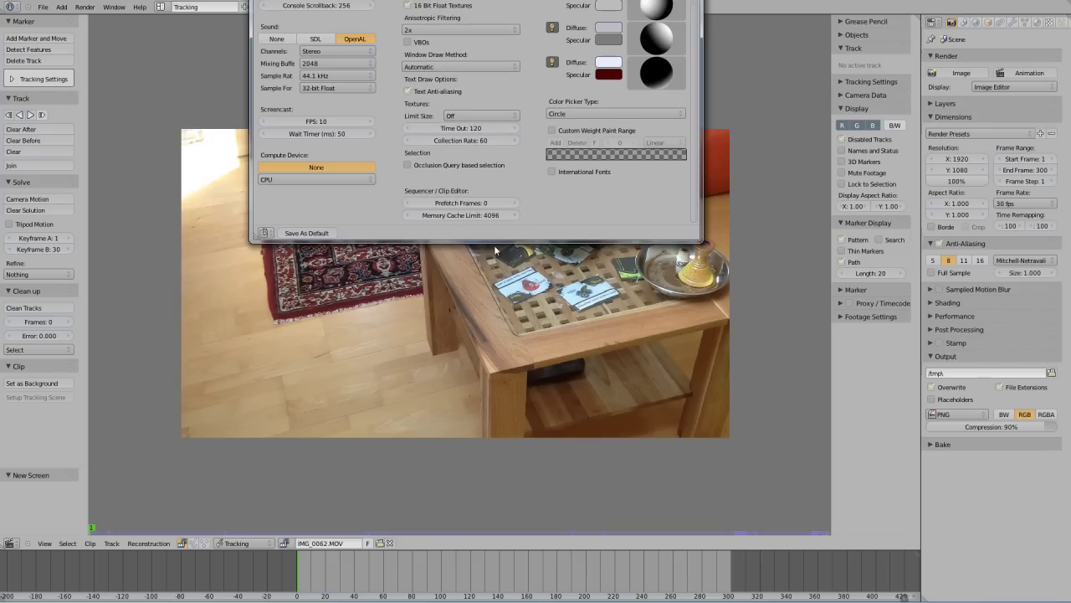
scroll(502, 125, up, 2)
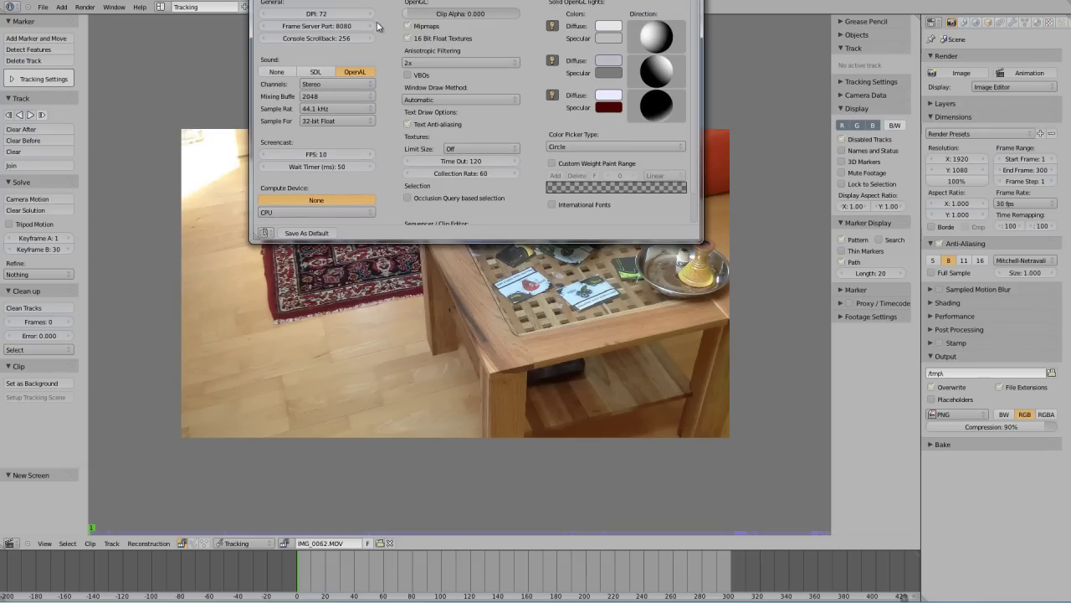
scroll(493, 177, down, 2)
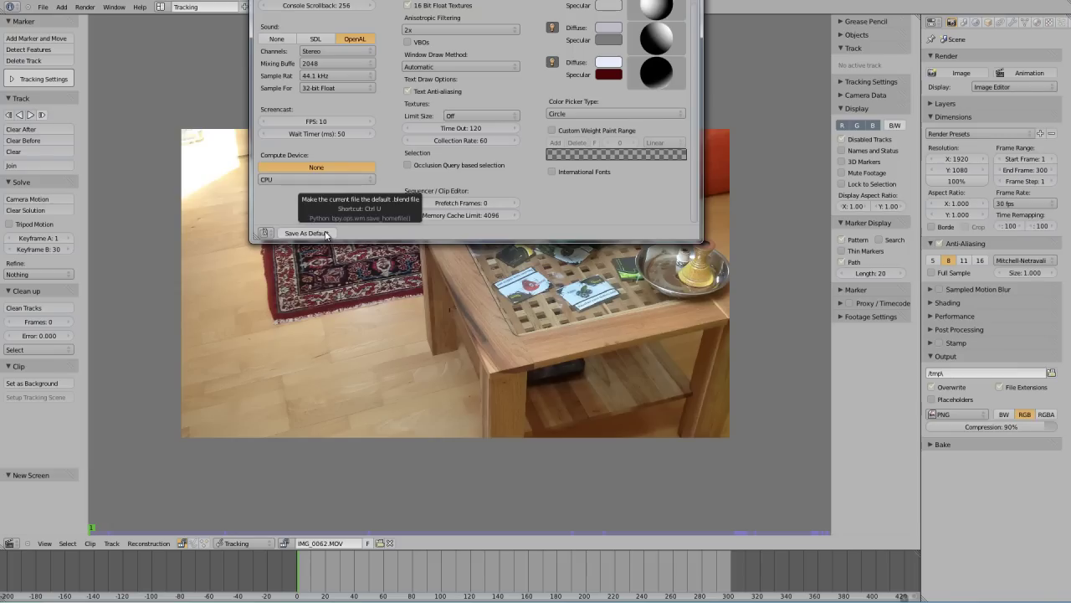
click(326, 235)
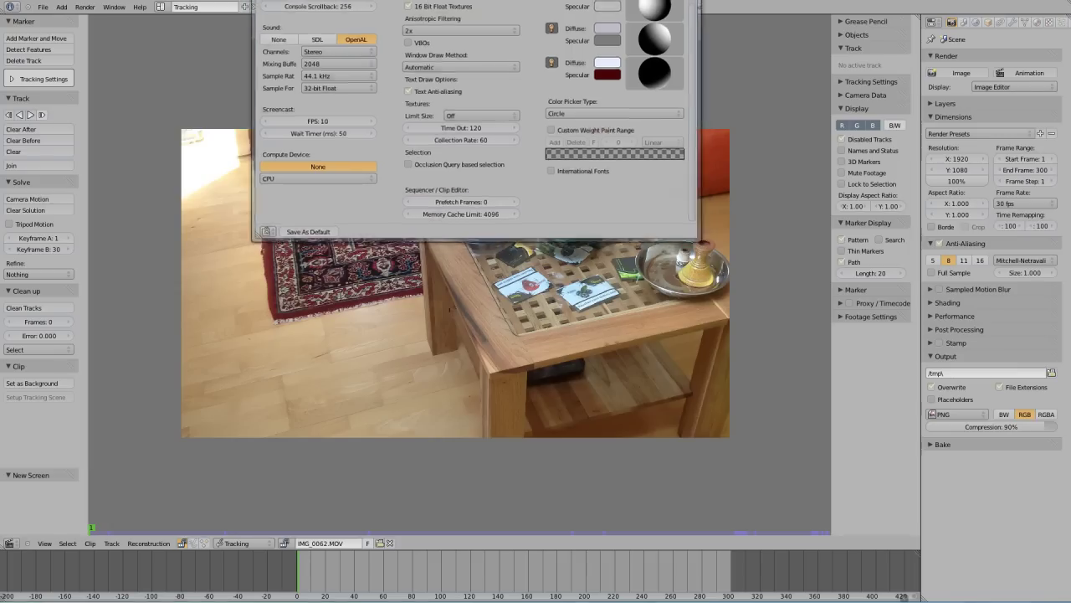
click(395, 341)
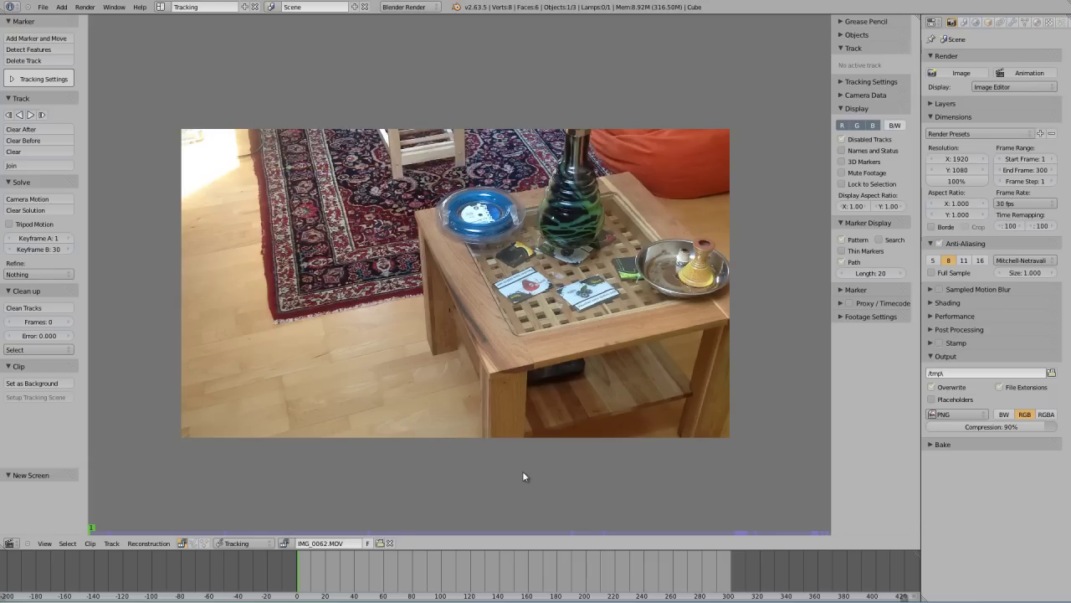
key(alt+a)
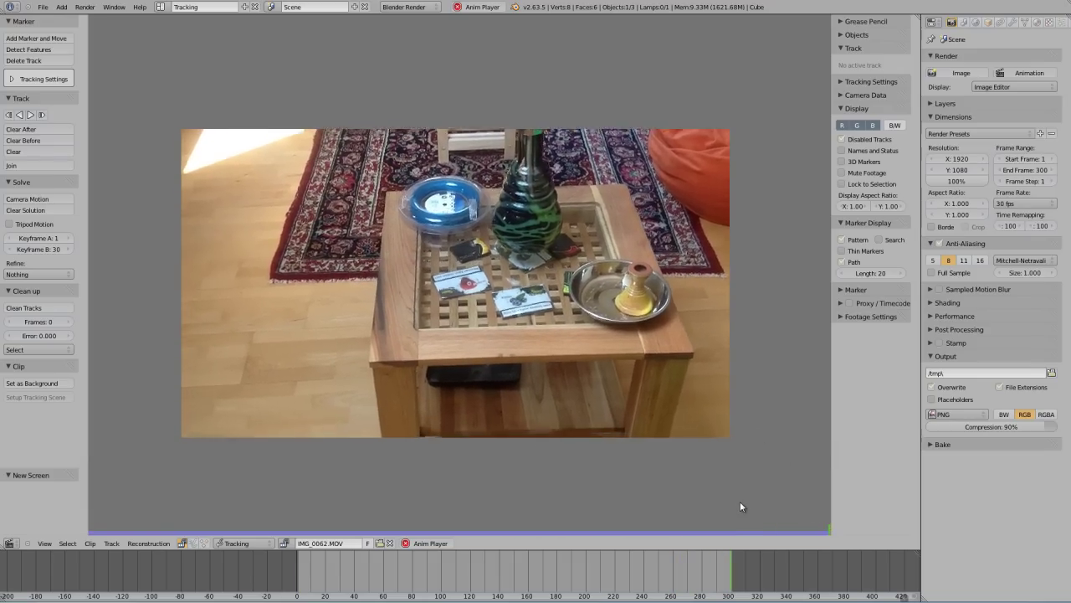
key(Escape)
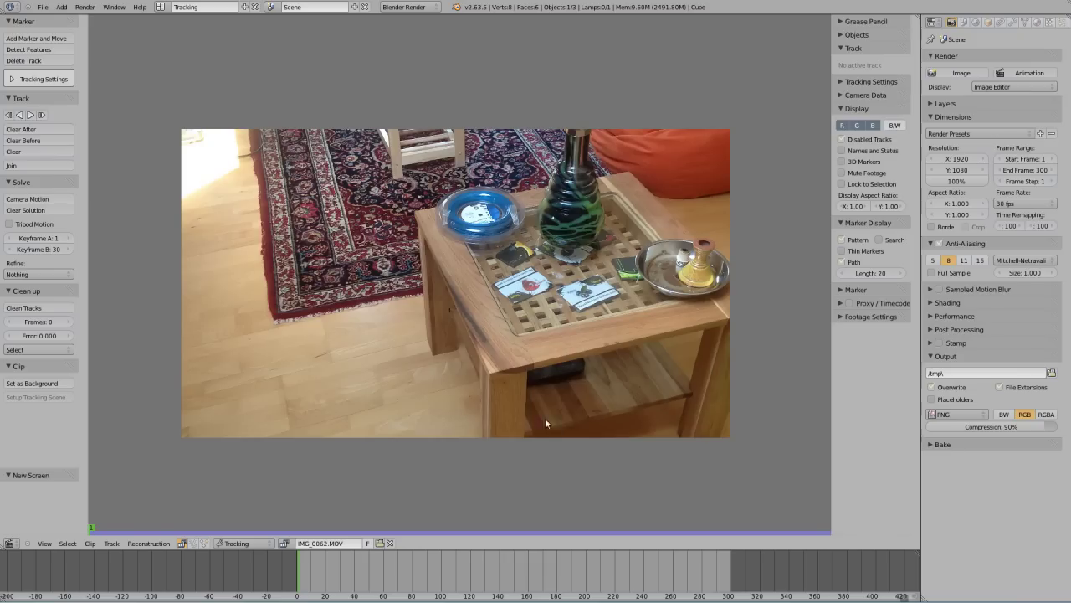
scroll(476, 327, up, 2)
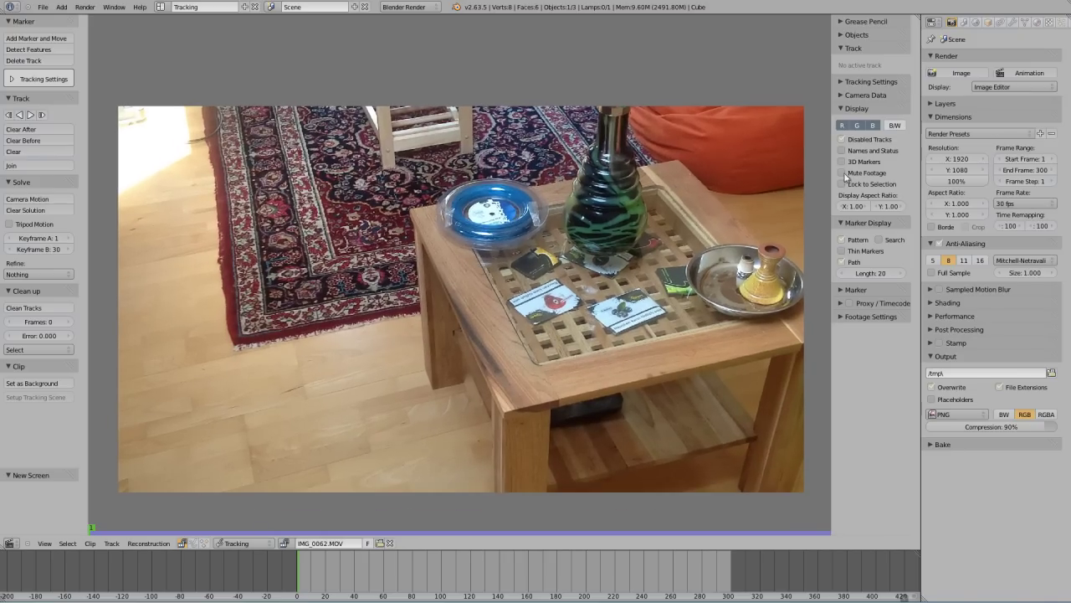
Expand Camera Data and apply the Ipad 3 camera preset
click(843, 95)
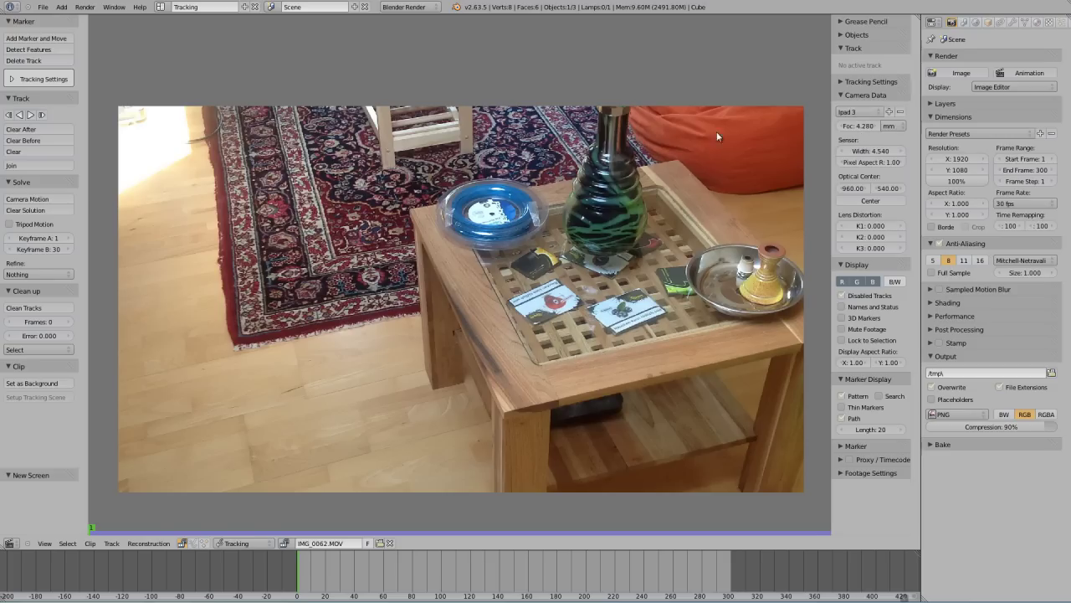
click(852, 115)
click(857, 112)
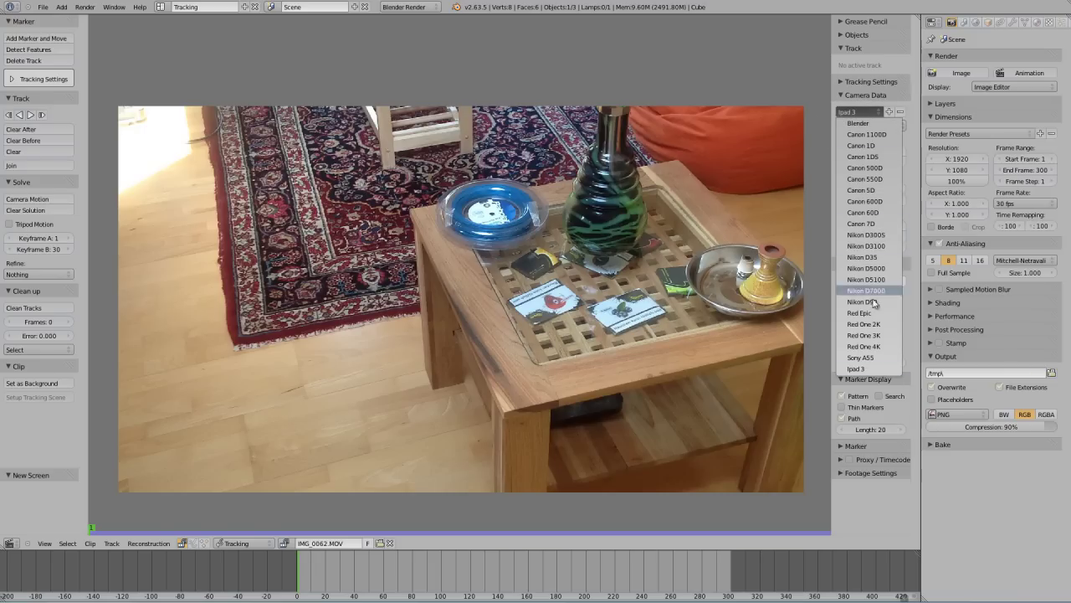
click(857, 123)
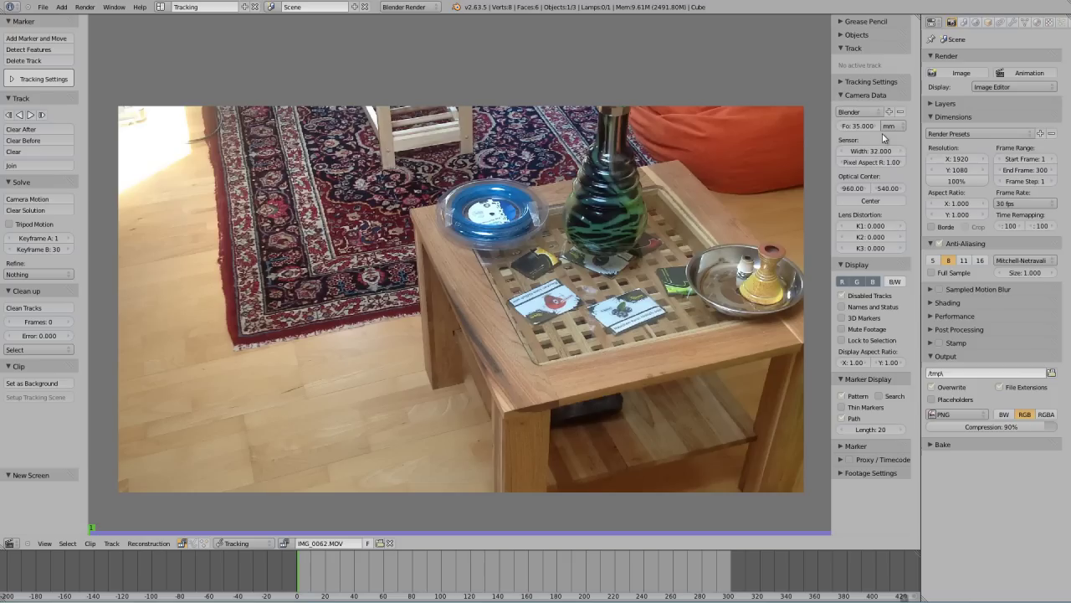
click(860, 113)
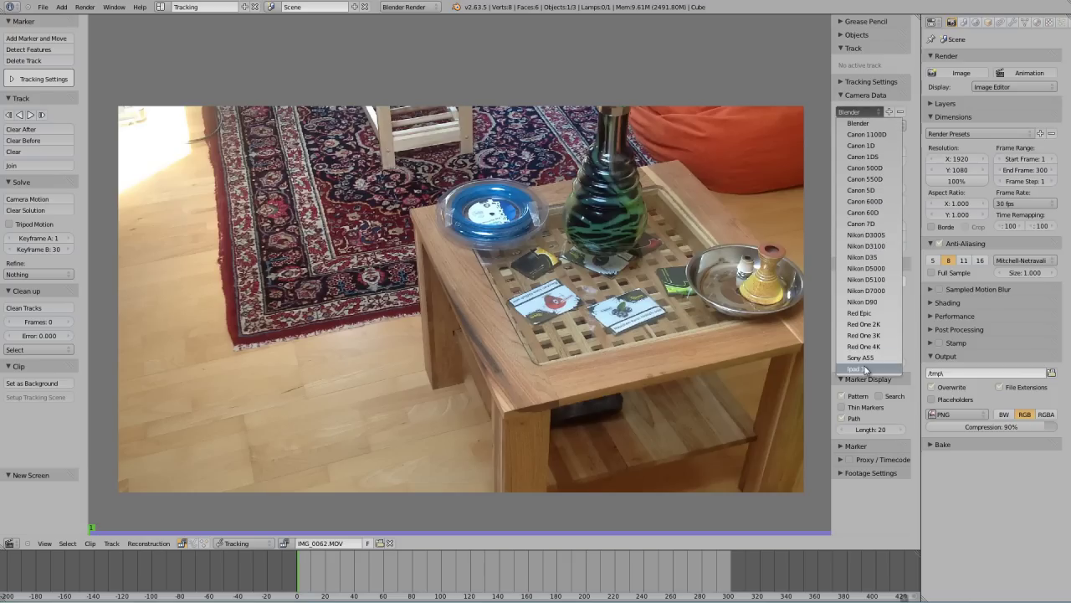
click(862, 368)
Set the sensor width to 4.540 and the focal length to 4.280 mm
click(870, 151)
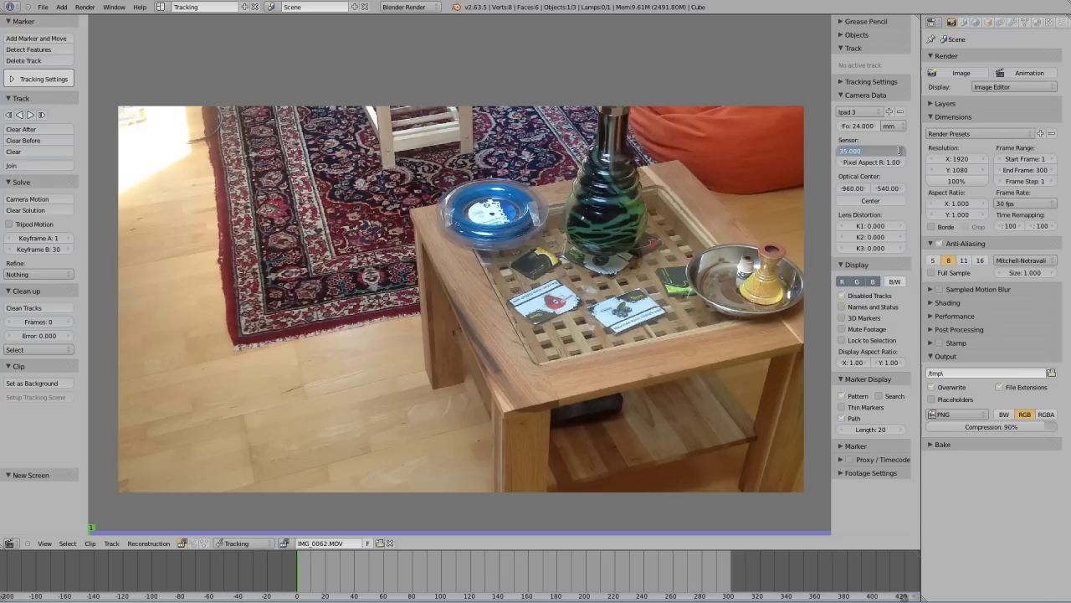
text(4)
key(Return)
click(858, 126)
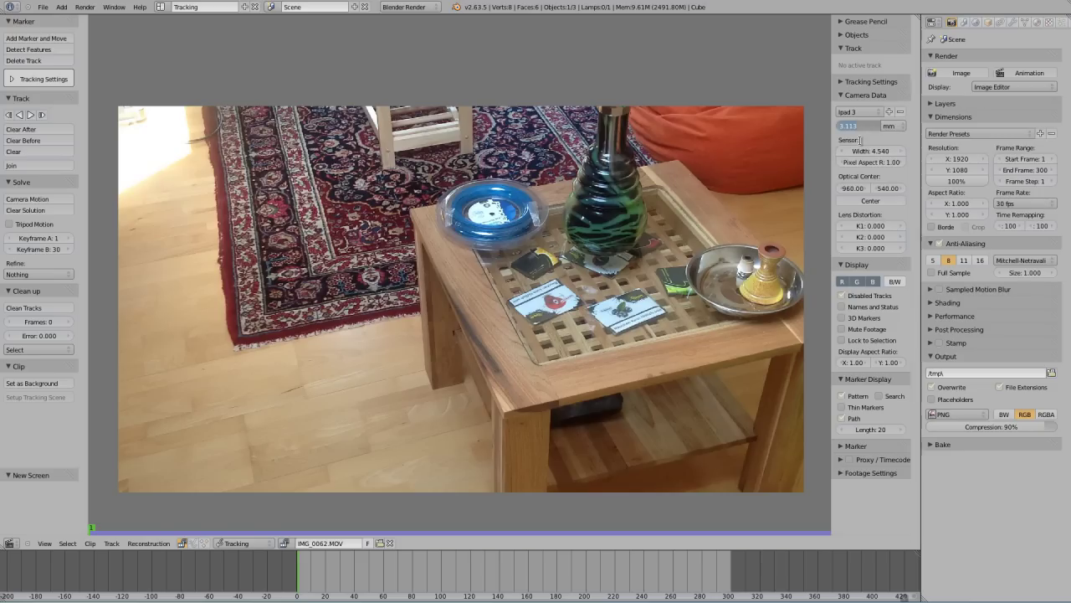
key(Return)
Keep Refine at Nothing, collapse Camera Data, and enable Lock to Selection and Path display
click(37, 275)
click(40, 278)
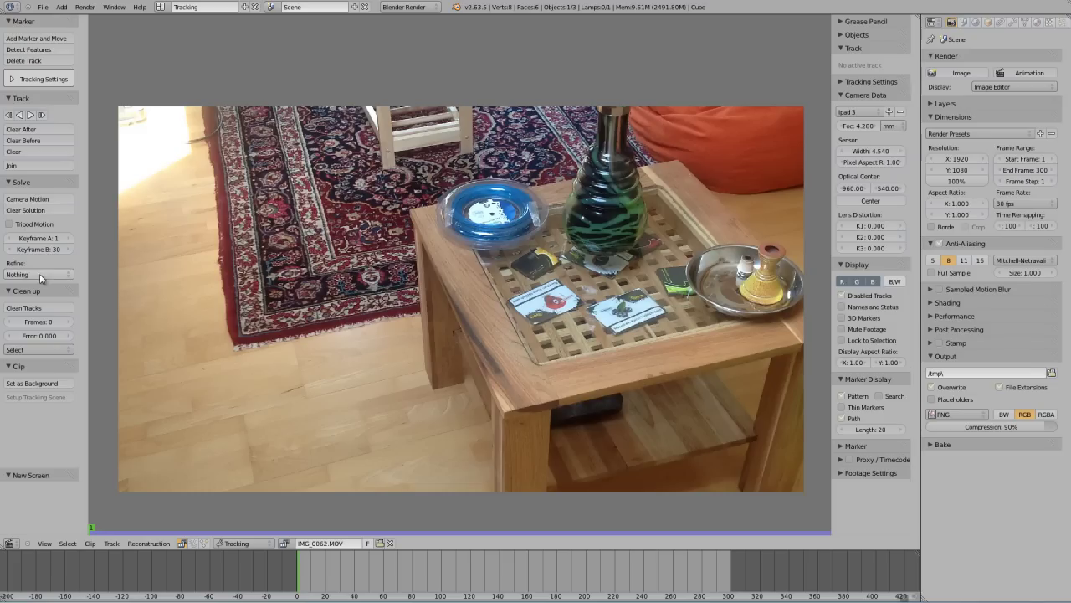
click(42, 275)
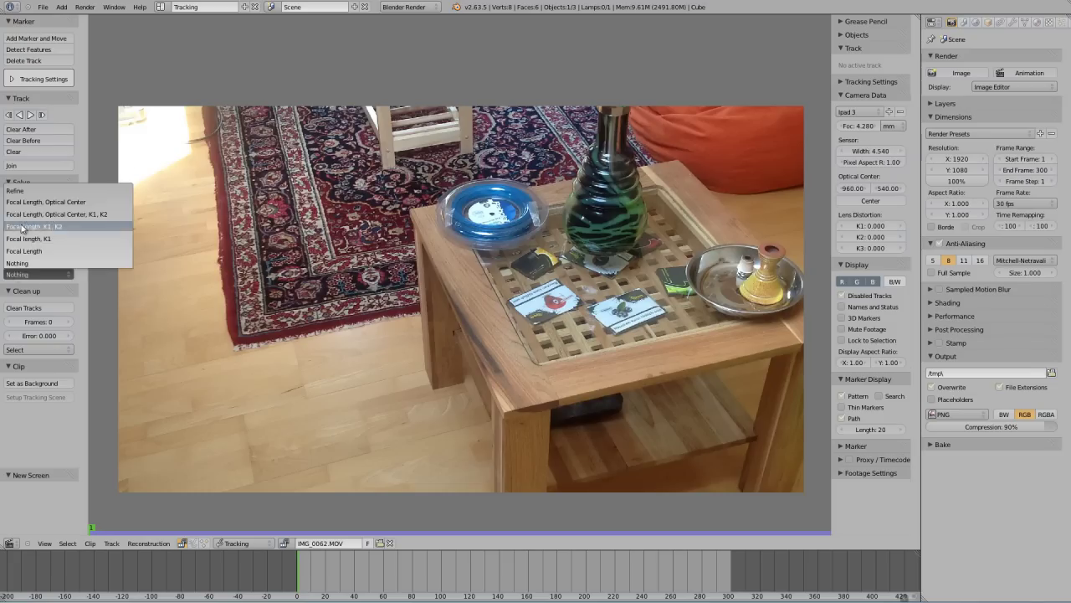
click(48, 265)
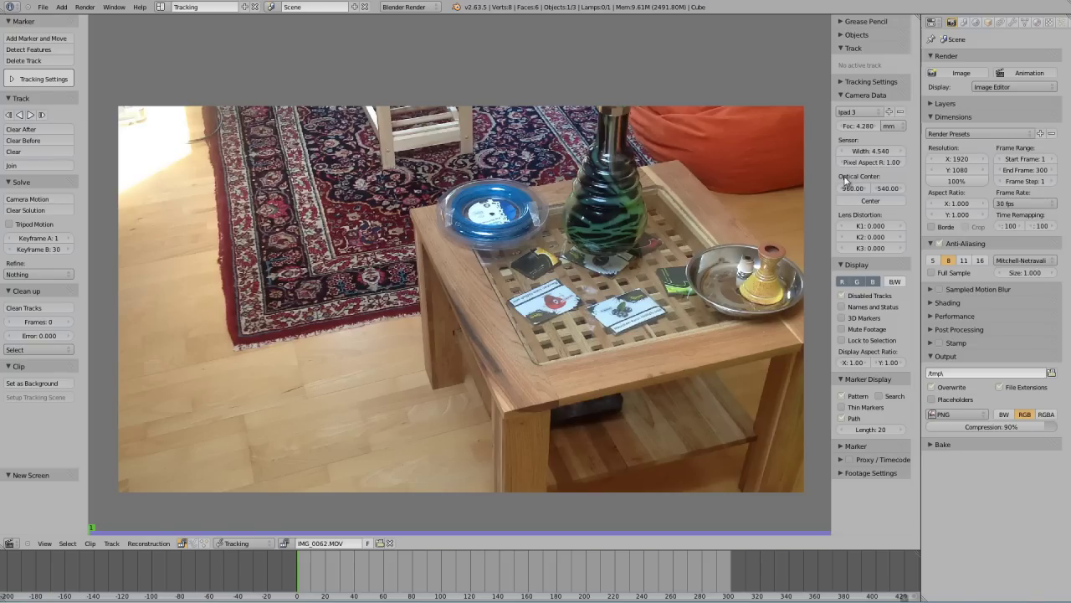
click(845, 96)
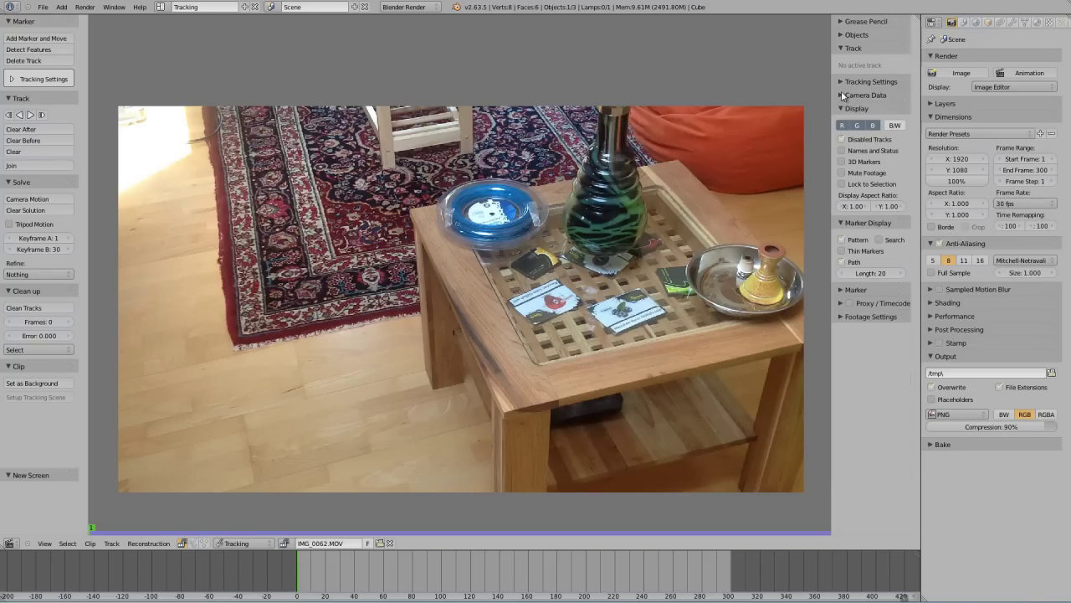
click(889, 184)
click(879, 264)
Add a marker on the red-figure card's corner and enlarge its pattern and search areas
scroll(624, 267, up, 1)
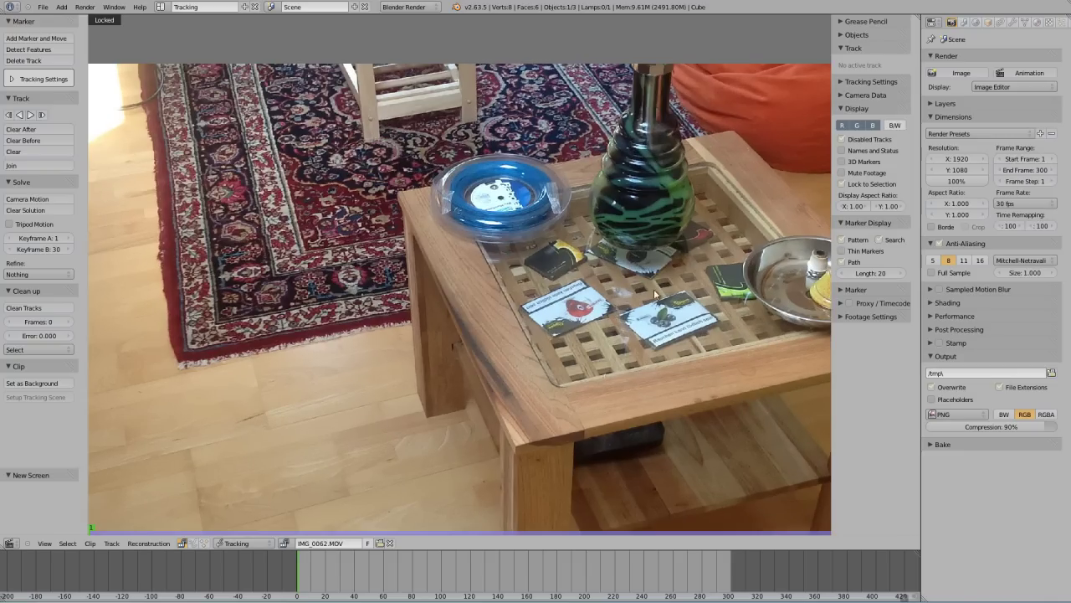
scroll(677, 287, up, 2)
scroll(676, 285, down, 3)
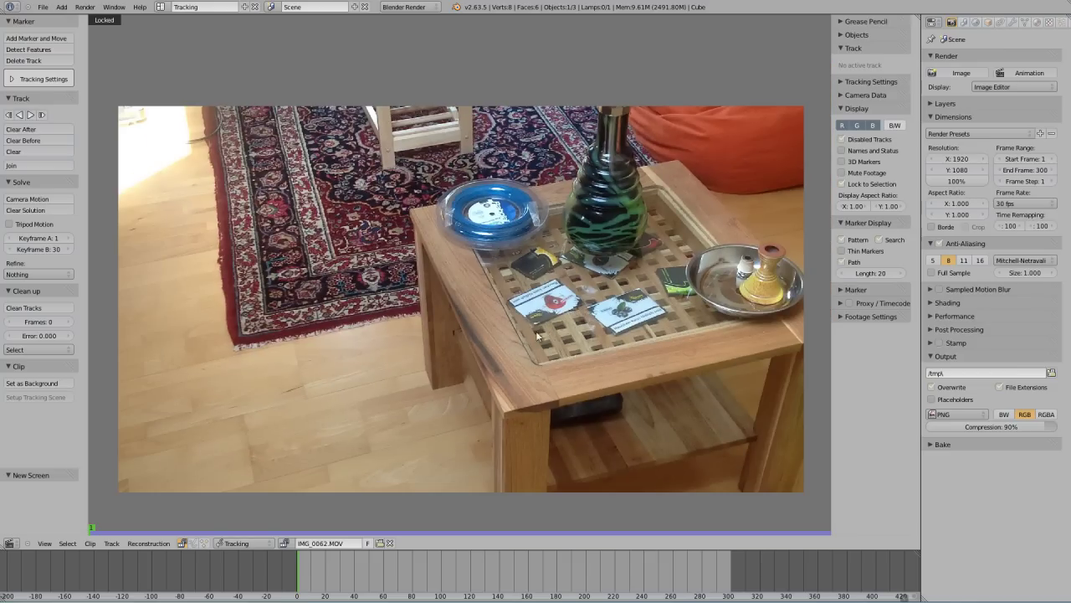
scroll(594, 310, up, 2)
scroll(593, 313, up, 3)
scroll(618, 360, up, 1)
ctrl+click(618, 360)
scroll(617, 360, up, 2)
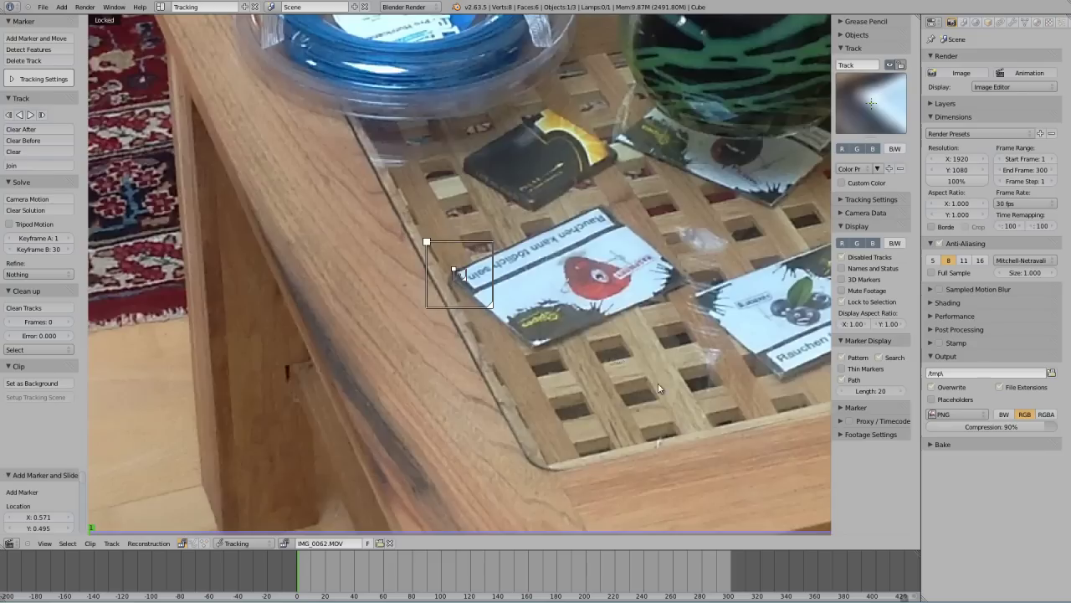
scroll(611, 384, up, 2)
scroll(612, 385, up, 2)
drag(490, 310, 503, 324)
right_drag(502, 324, 506, 322)
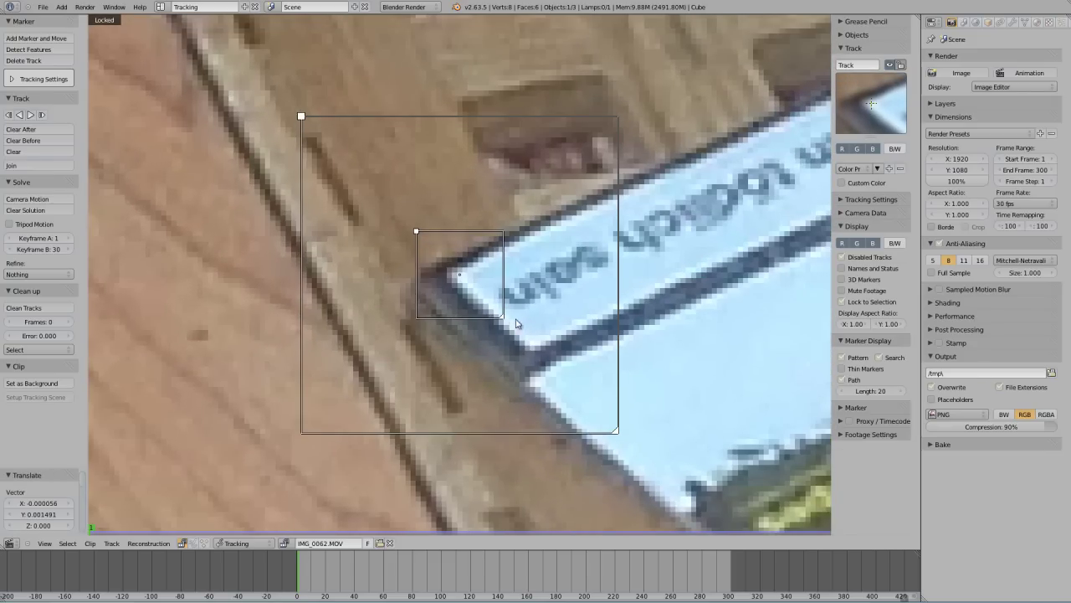
drag(618, 431, 646, 473)
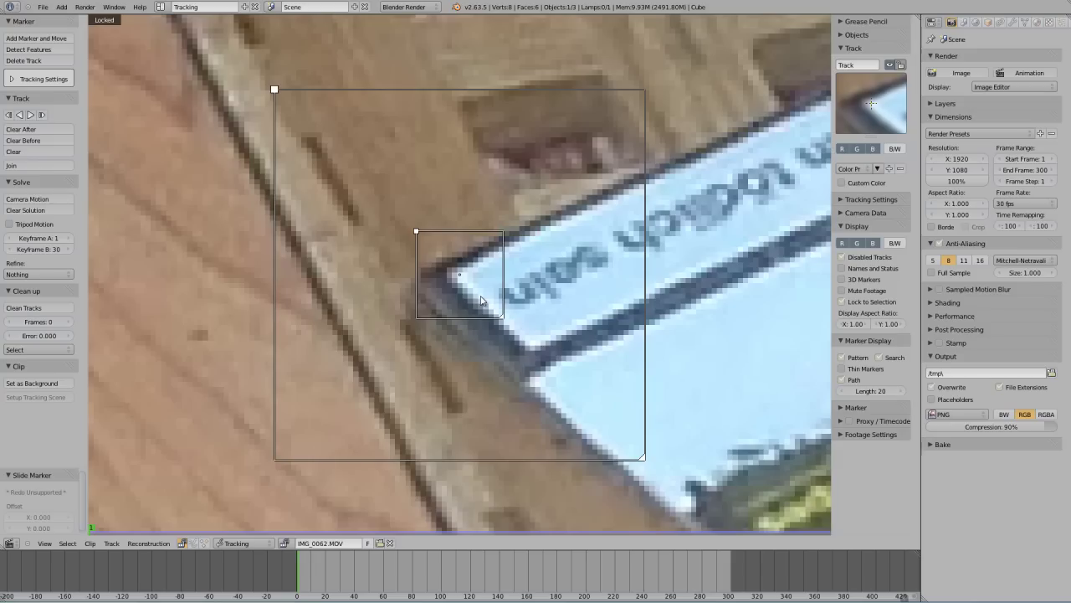
Zoom in on the Track marker and pull its pattern box inward around the card corner
scroll(481, 302, down, 2)
scroll(481, 302, down, 7)
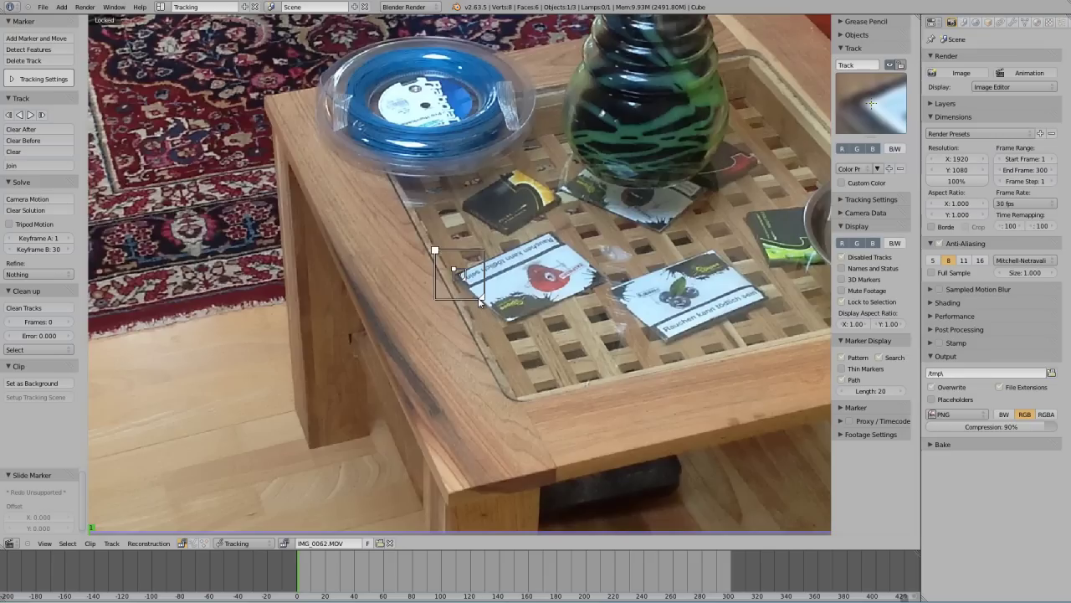
scroll(481, 302, down, 2)
scroll(481, 301, down, 2)
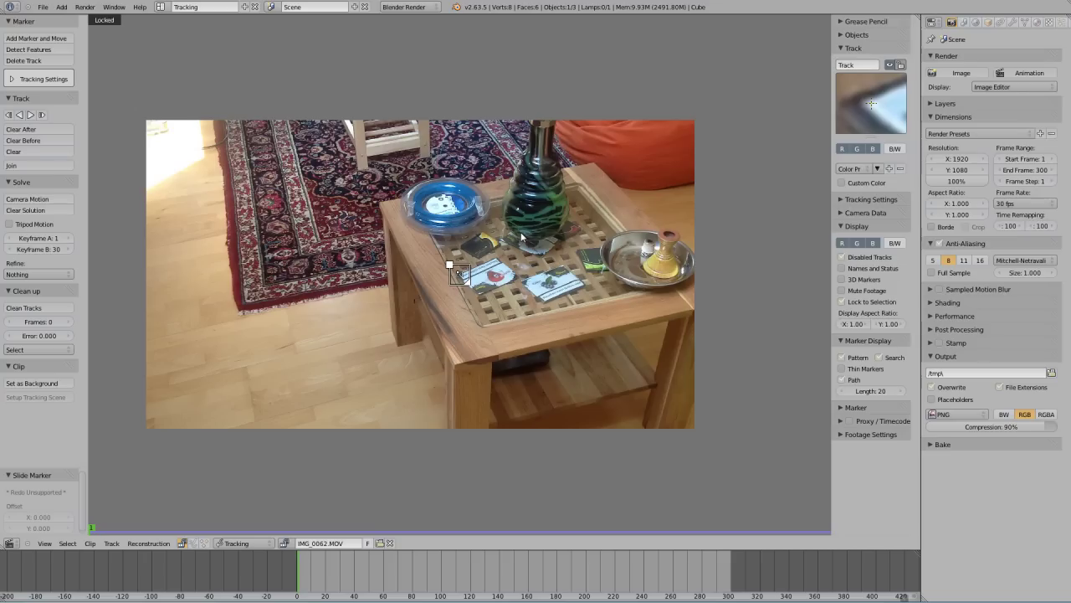
scroll(502, 237, up, 8)
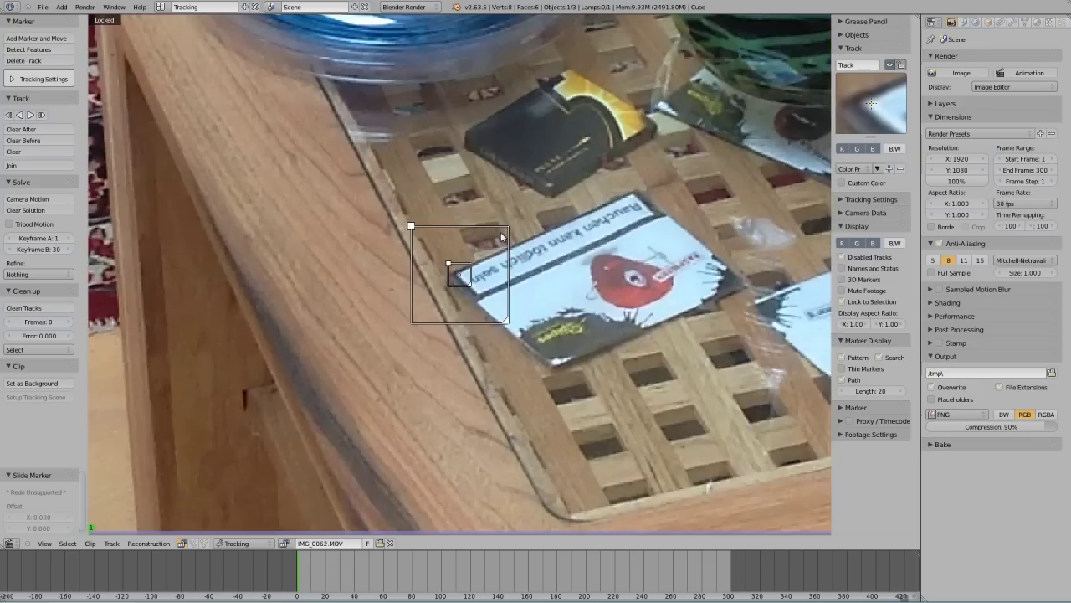
scroll(503, 237, up, 3)
scroll(418, 268, up, 3)
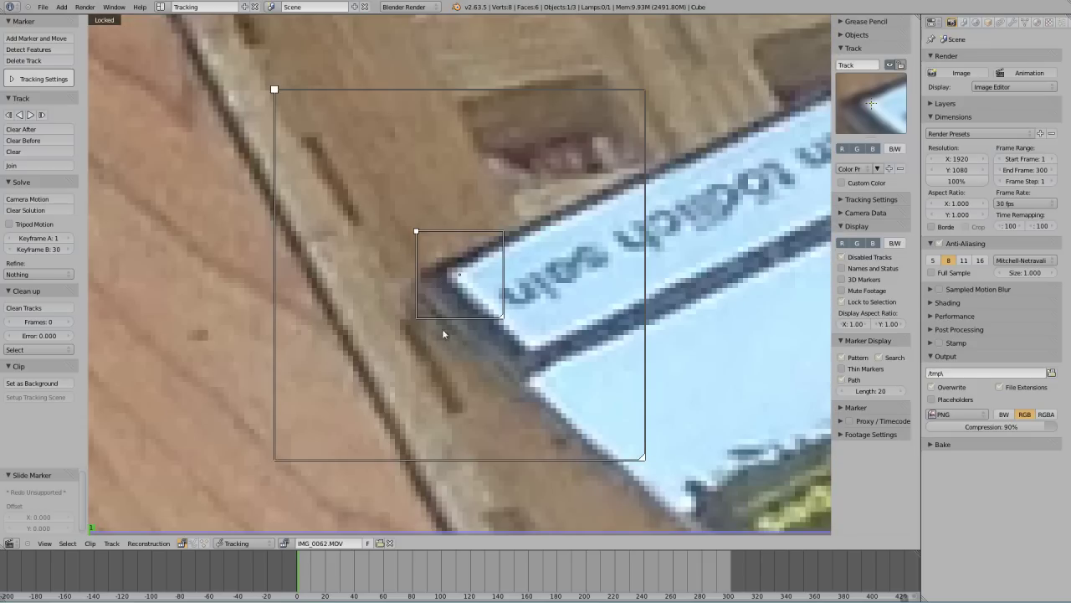
drag(502, 318, 489, 303)
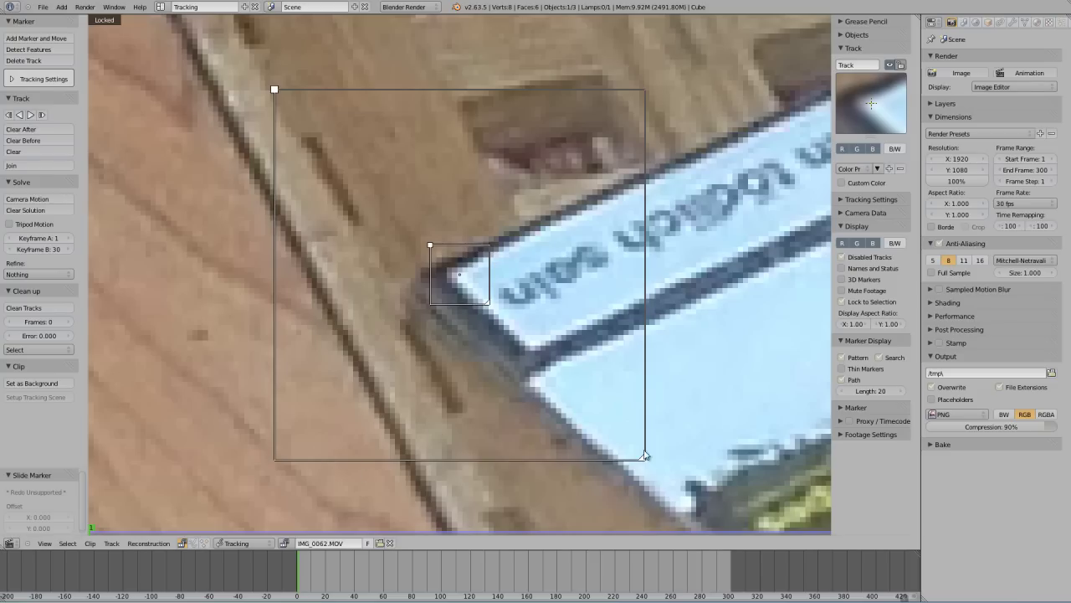
scroll(640, 467, down, 1)
scroll(640, 466, down, 5)
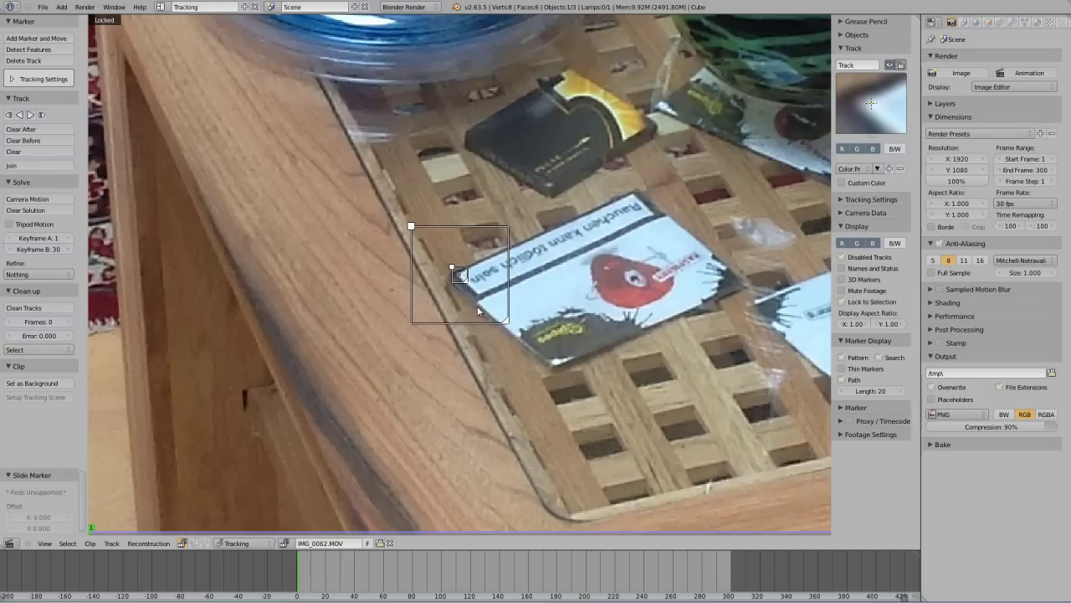
scroll(490, 310, up, 4)
scroll(490, 310, up, 1)
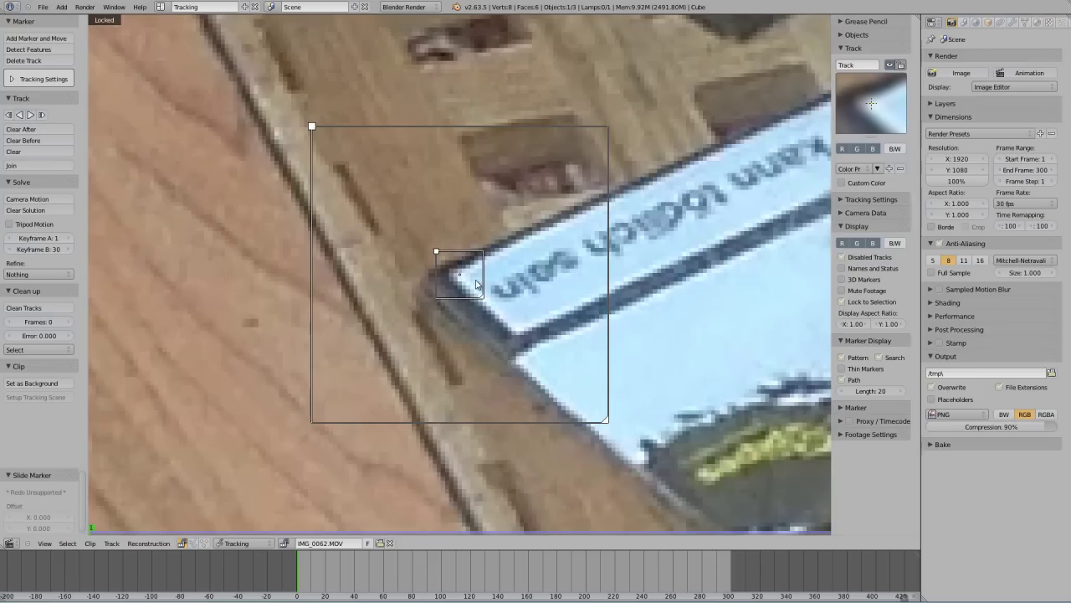
scroll(475, 282, up, 2)
scroll(474, 287, down, 1)
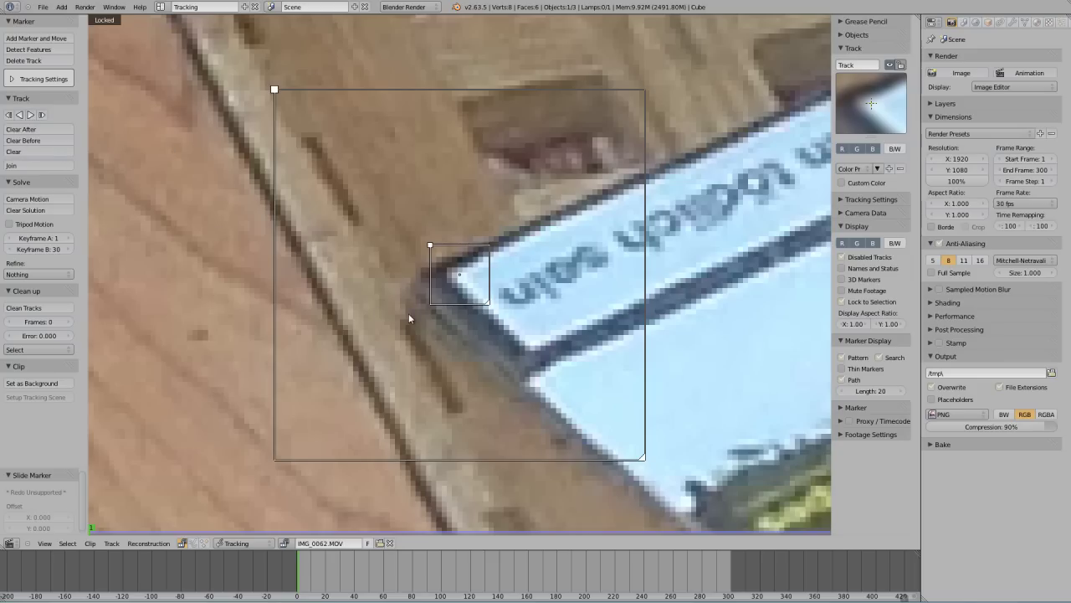
Track the corner marker forward and look through its marker settings panels
key(ctrl+t)
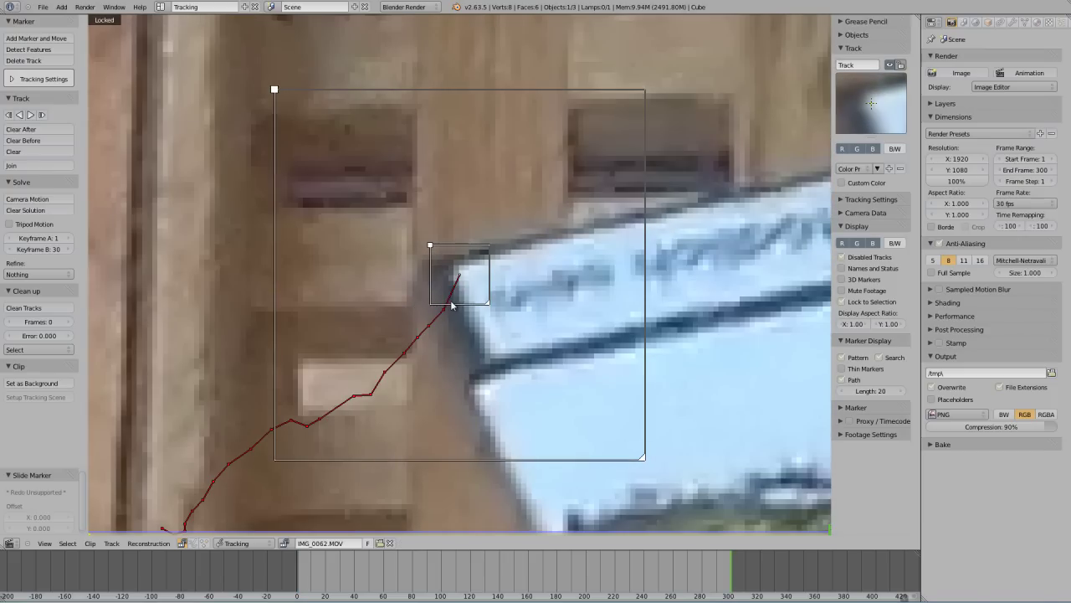
click(842, 36)
click(839, 36)
click(844, 409)
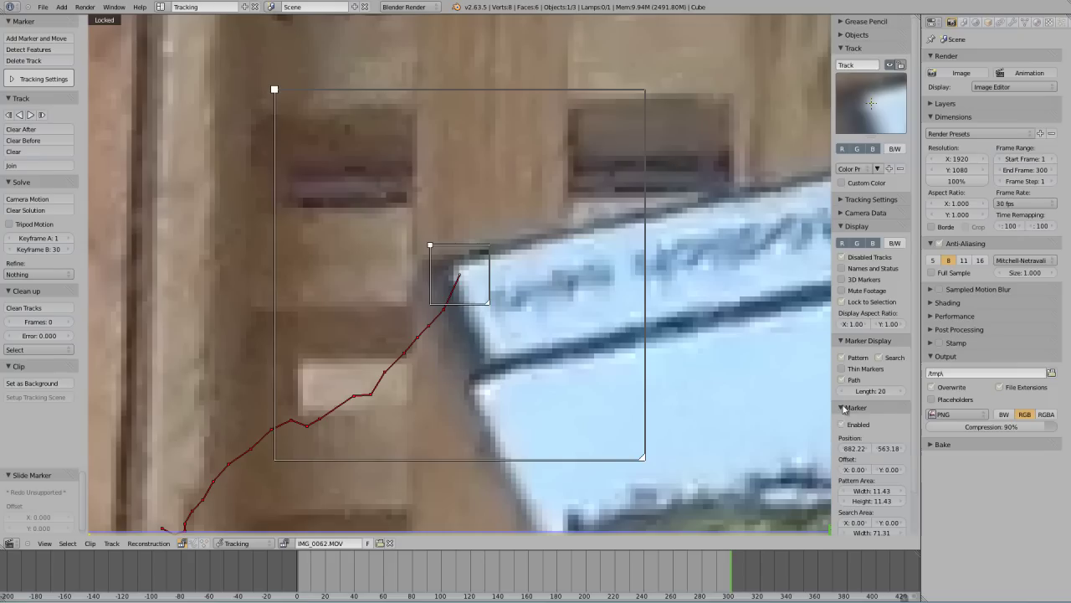
scroll(843, 415, down, 2)
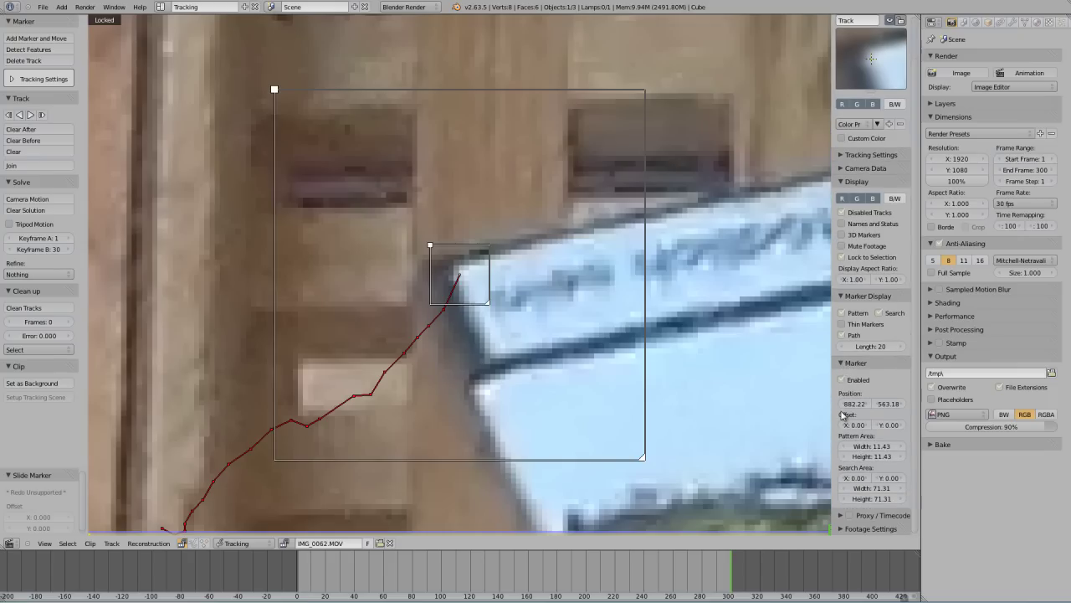
click(845, 365)
Change the marker's tracking speed from Fastest to Double and return to frame 1
click(847, 155)
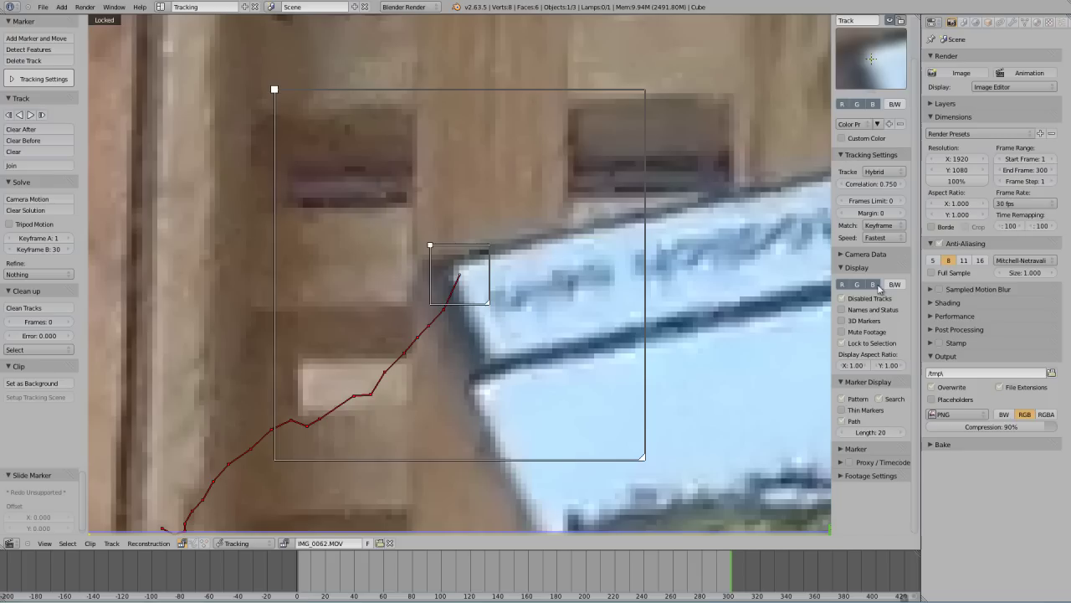
click(882, 237)
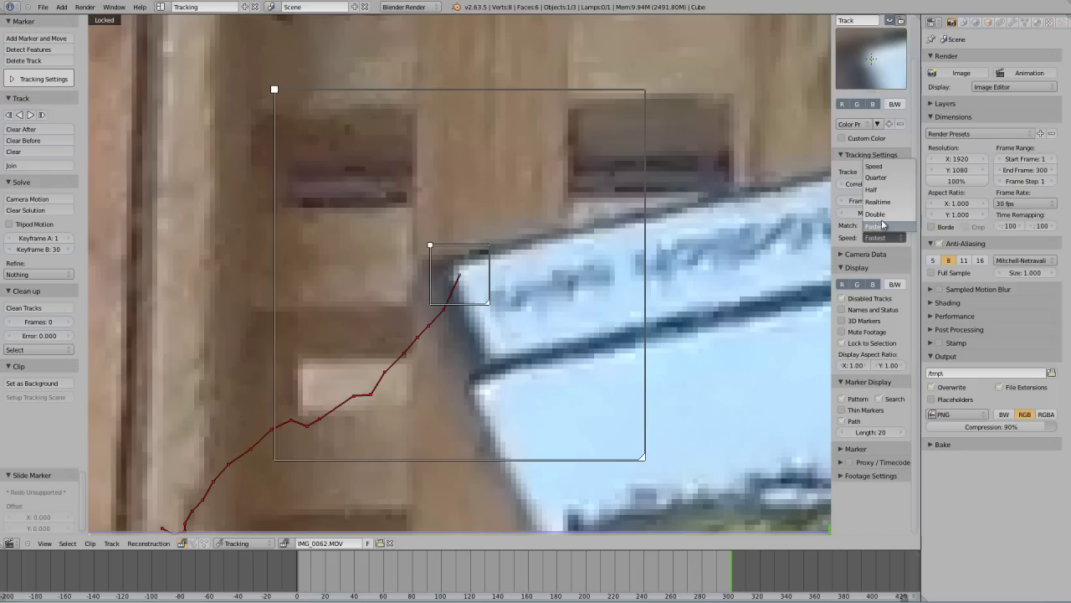
click(883, 223)
drag(303, 577, 298, 576)
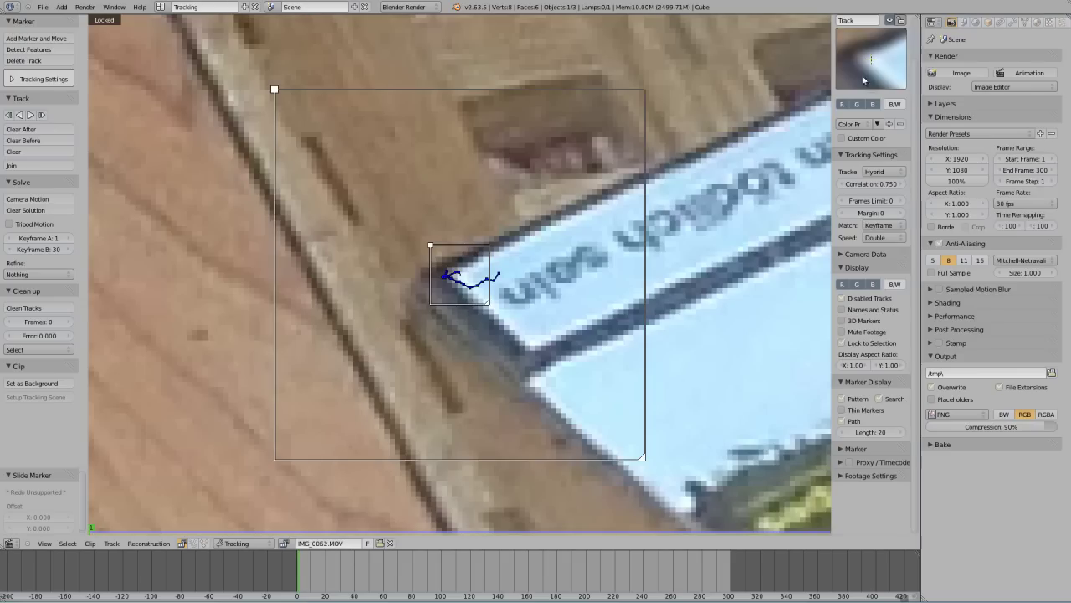
Play the footage, stop it, and scrub to frame 144 where the corner track drifts
key(alt+a)
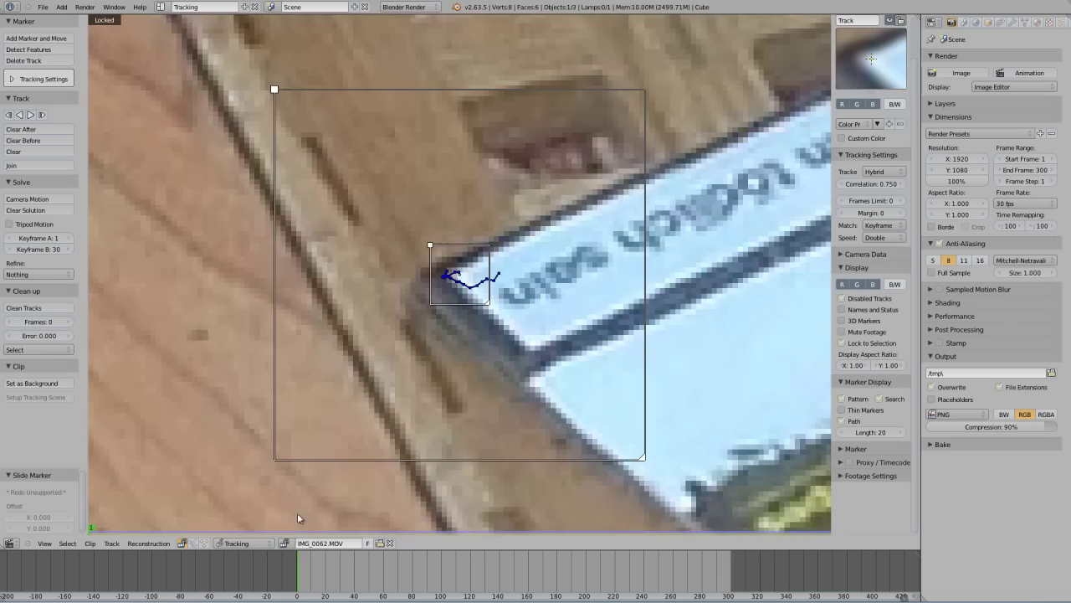
key(Escape)
mouse_move(341, 583)
mouse_down()
mouse_move(516, 569)
mouse_move(350, 591)
mouse_move(507, 580)
mouse_up()
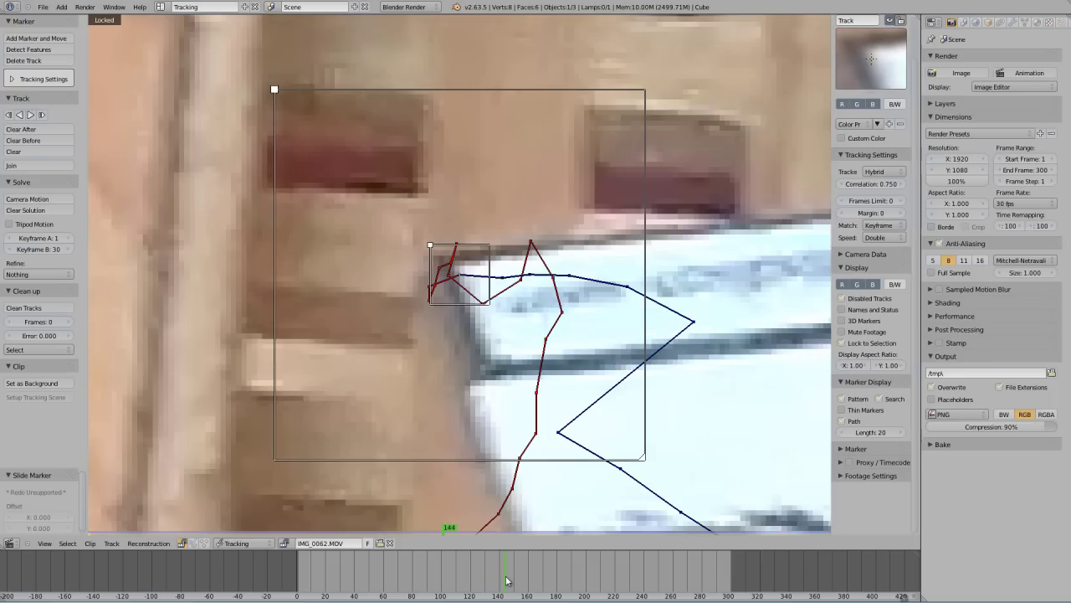
Move the marker back onto the table corner on frames 149 through 153
key(alt+a)
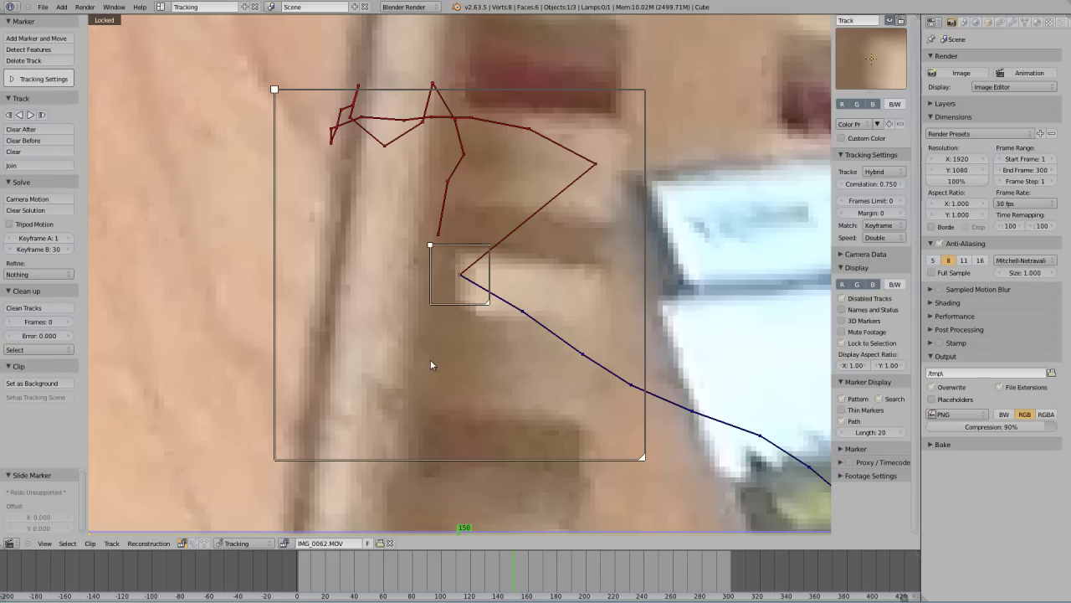
key(g)
click(633, 284)
key(Right)
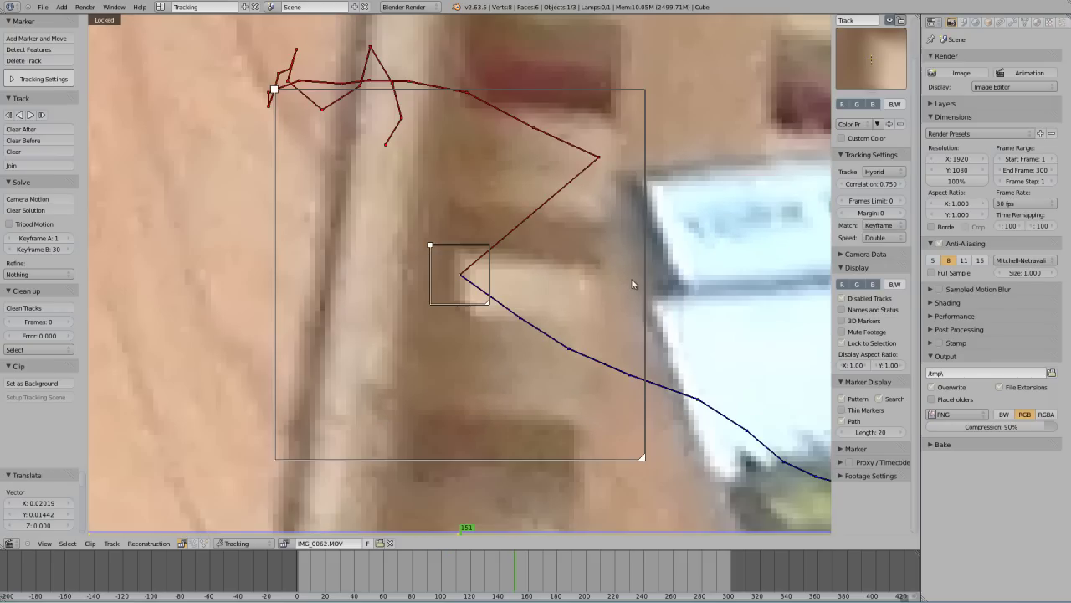
key(g)
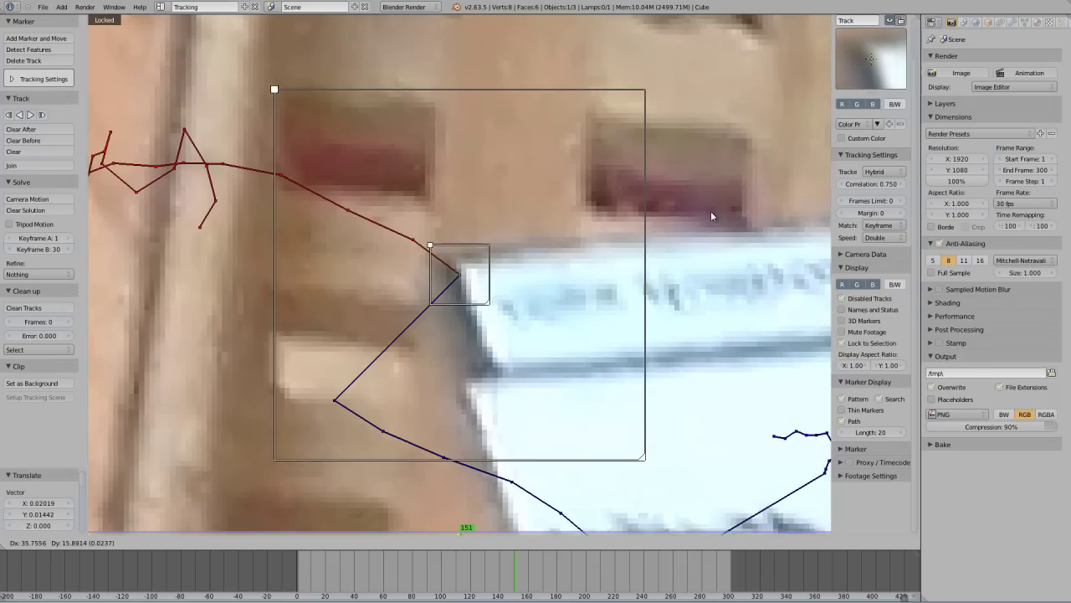
click(723, 207)
key(Right)
key(g)
click(826, 165)
key(Right)
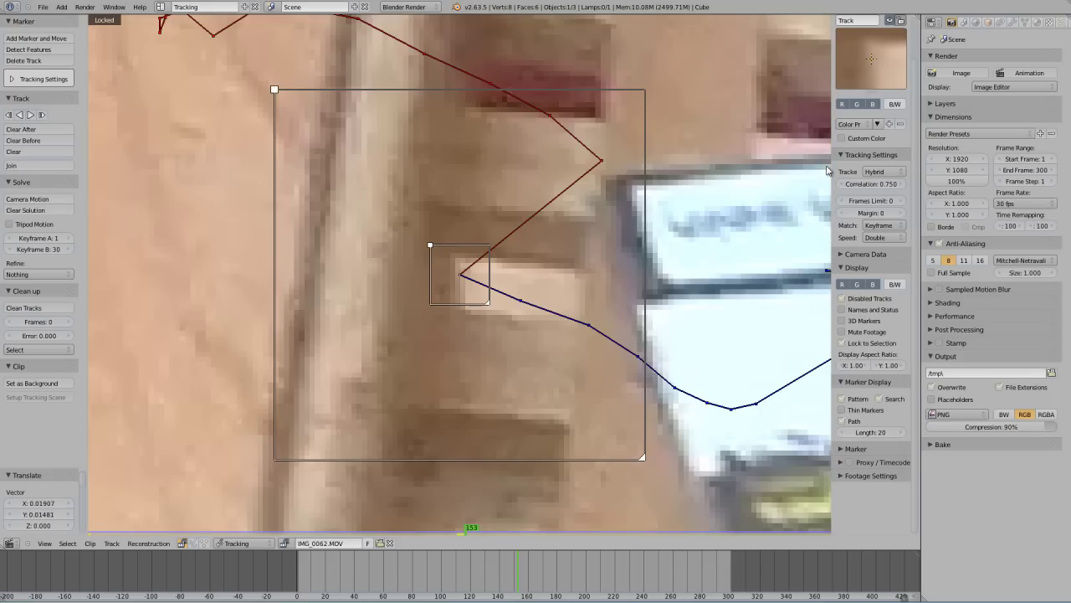
key(g)
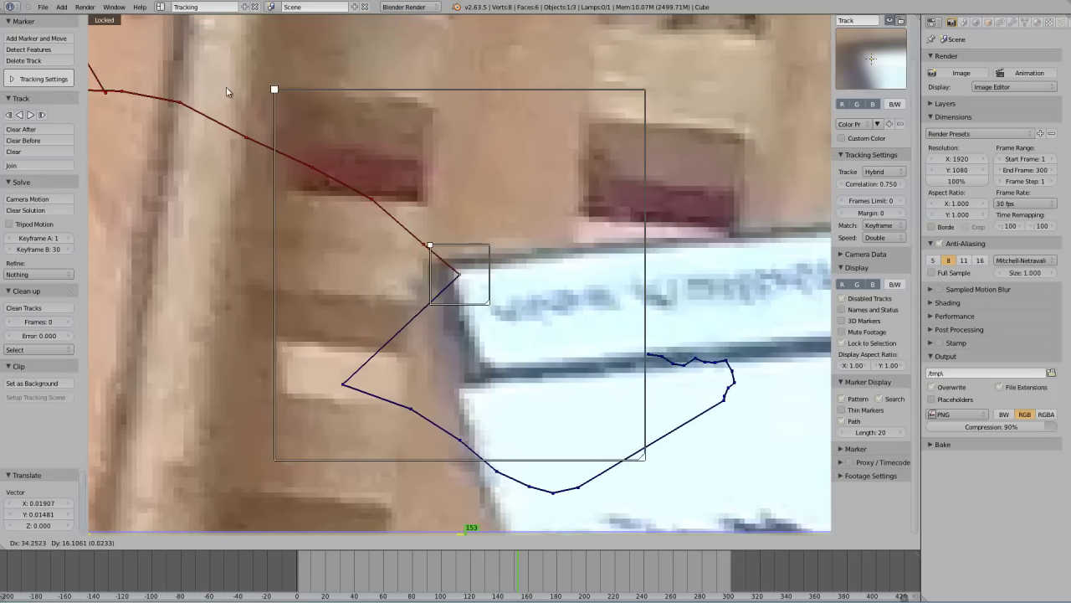
click(227, 90)
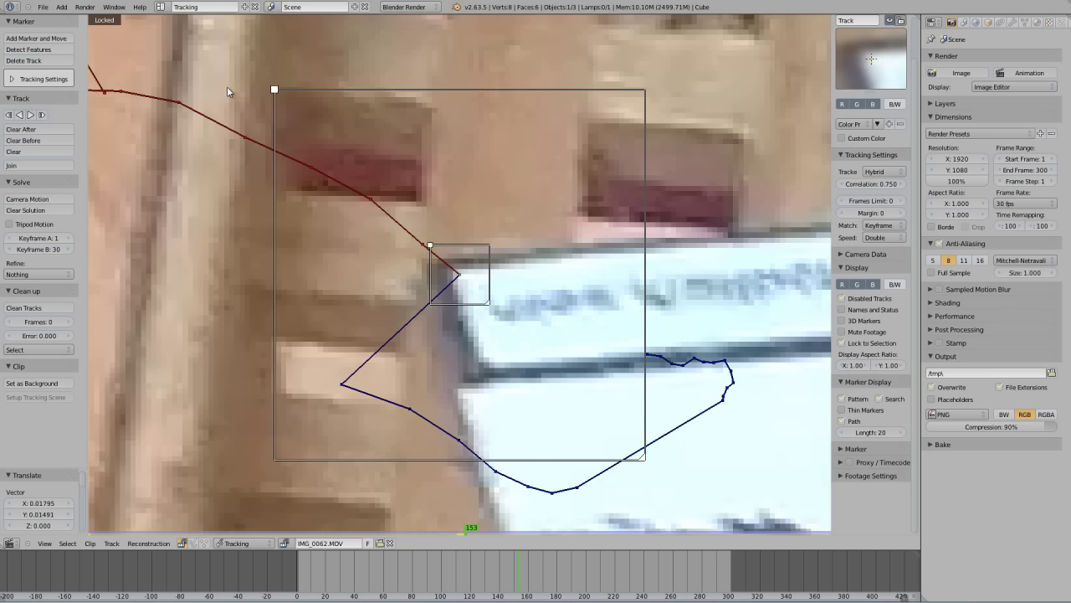
Track the marker forward to frame 161 and fix its position at frame 173
key(ctrl+t)
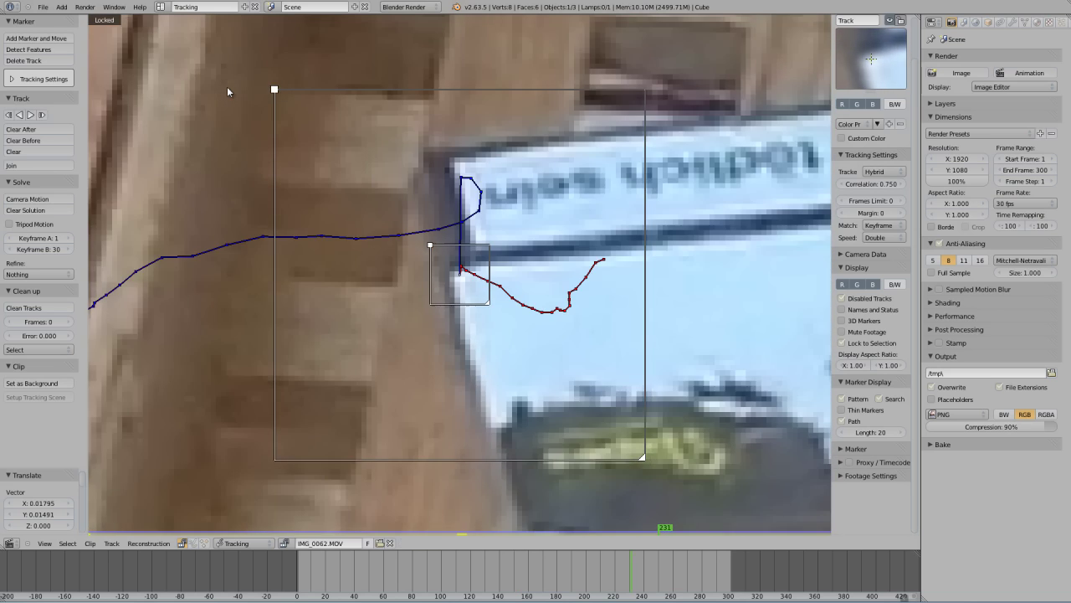
click(530, 574)
drag(530, 574, 532, 575)
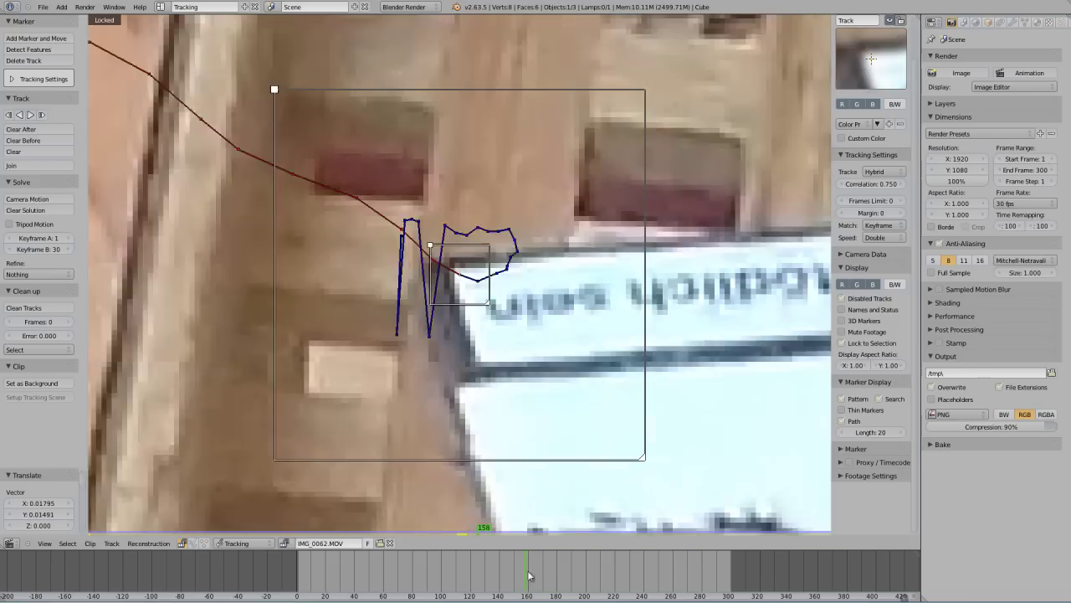
key(alt+a)
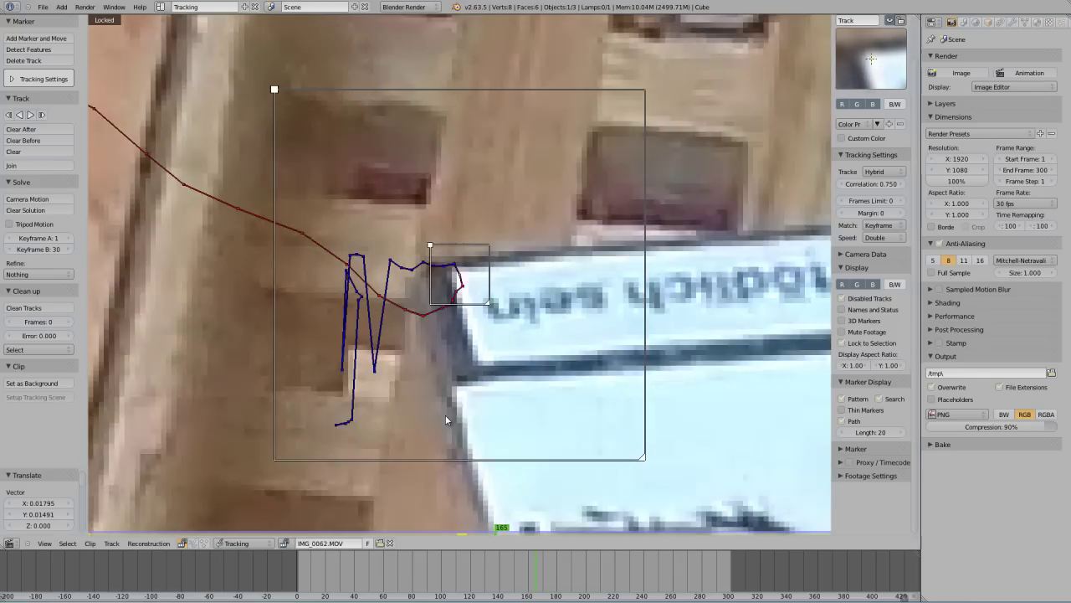
key(Right)
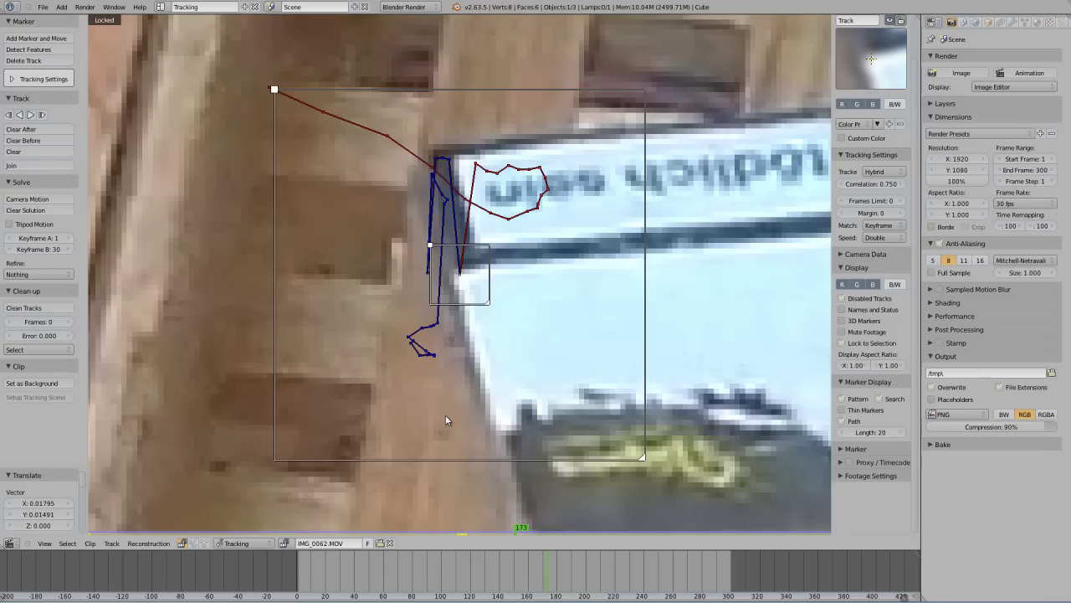
key(g)
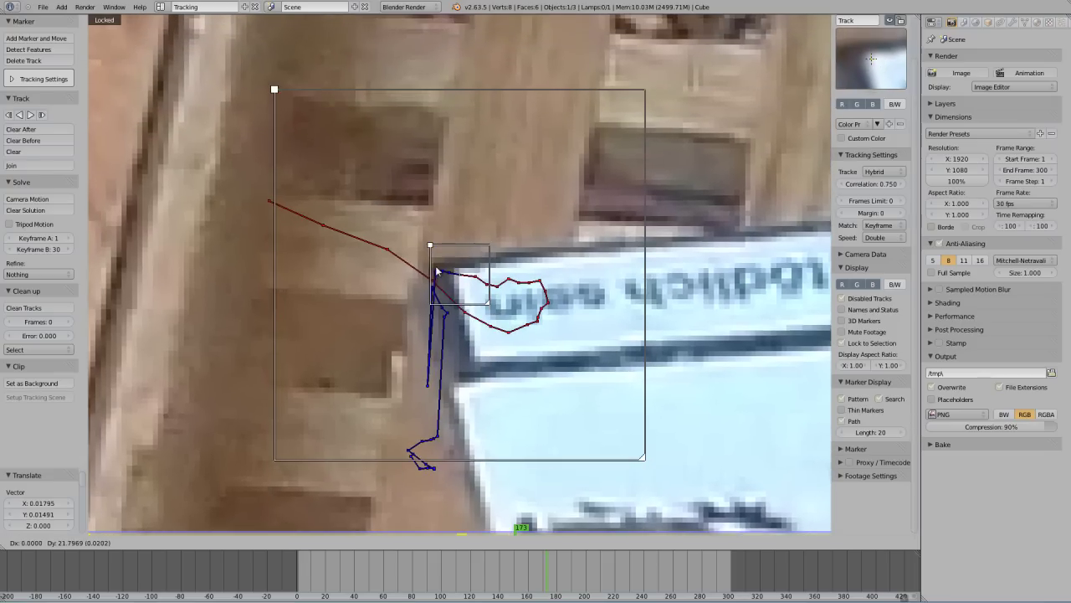
click(437, 285)
Correct the marker onto the corner at frames 177 and 182, then advance to frame 195
key(Right)
key(Right)
key(Right)
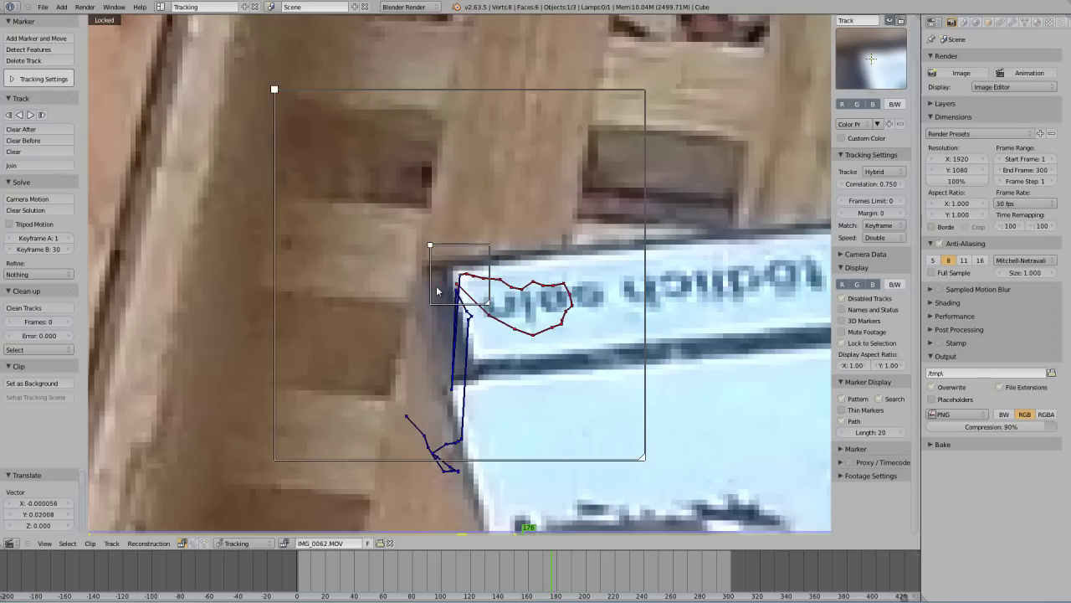
key(Right)
key(g)
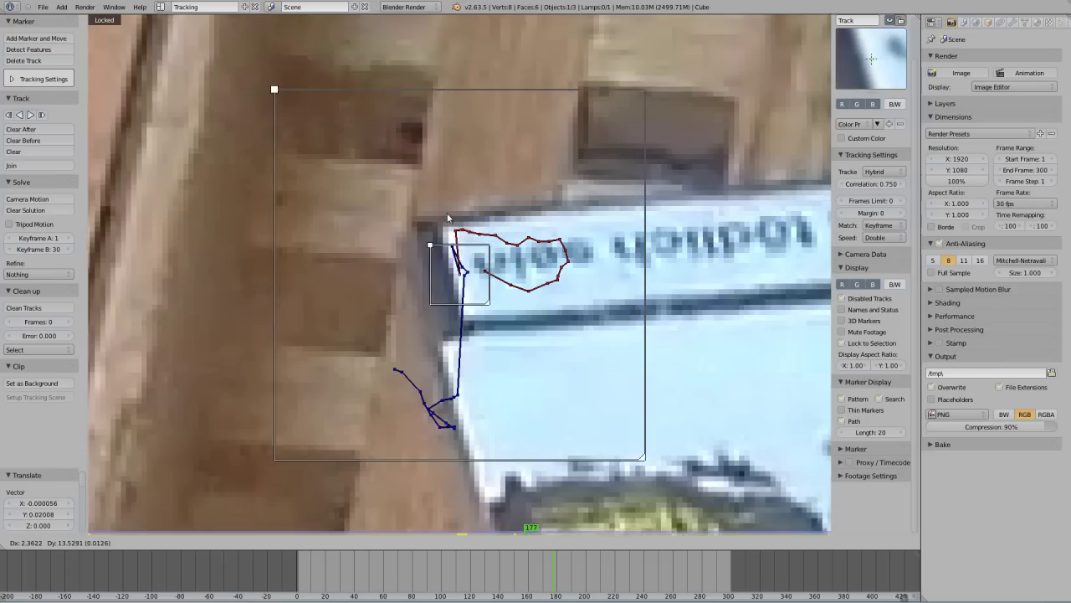
click(432, 173)
key(Right)
key(Right)
key(Right)
key(Right)
key(Right)
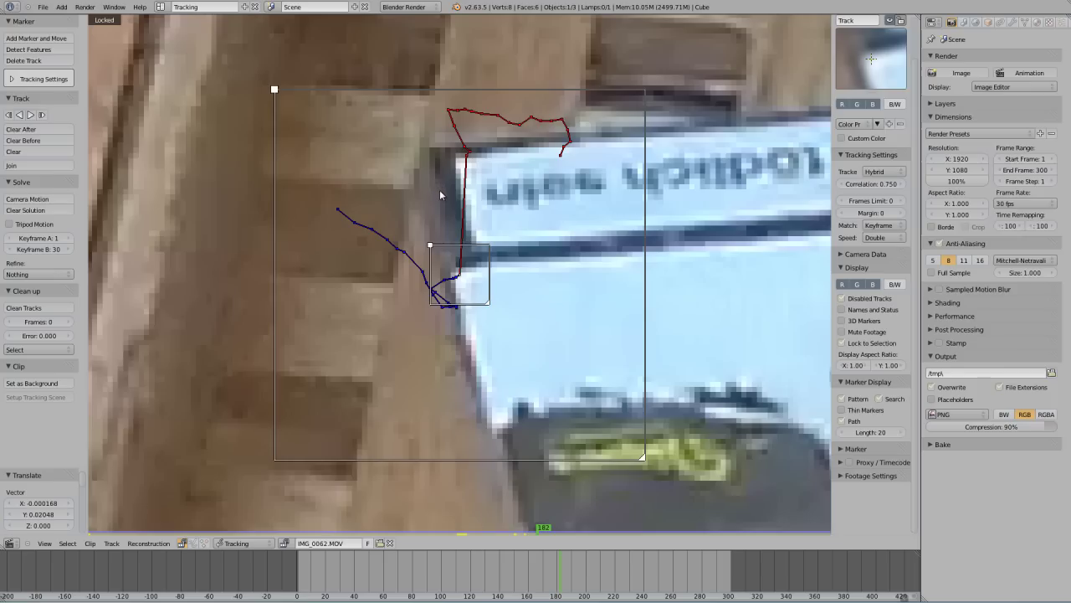
key(g)
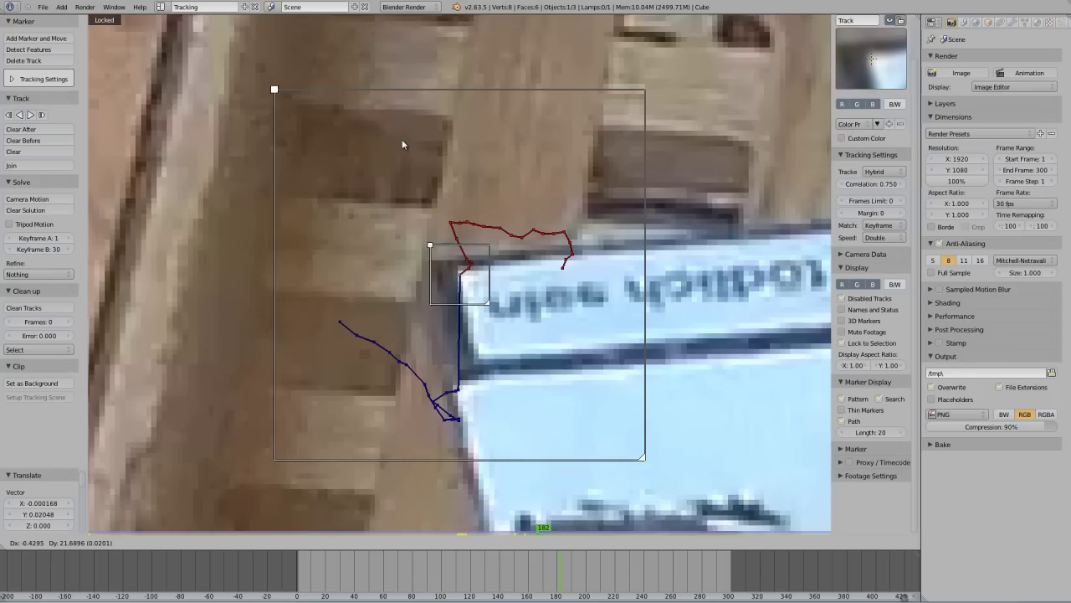
click(402, 138)
key(alt+a)
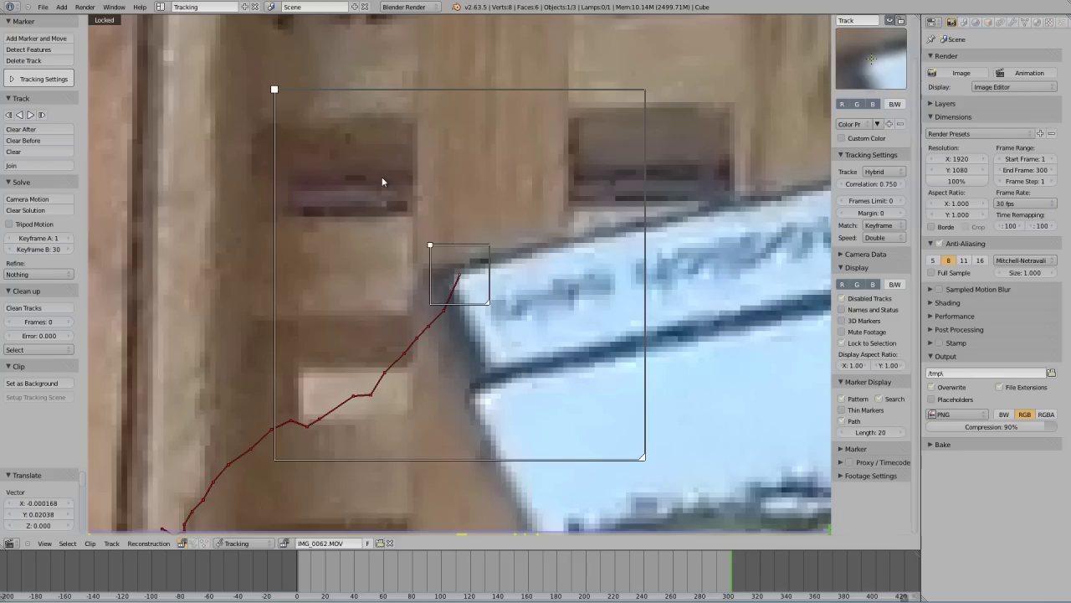
scroll(387, 179, down, 6)
Zoom out and pan to show the whole table, then select all tracking markers
scroll(386, 179, down, 5)
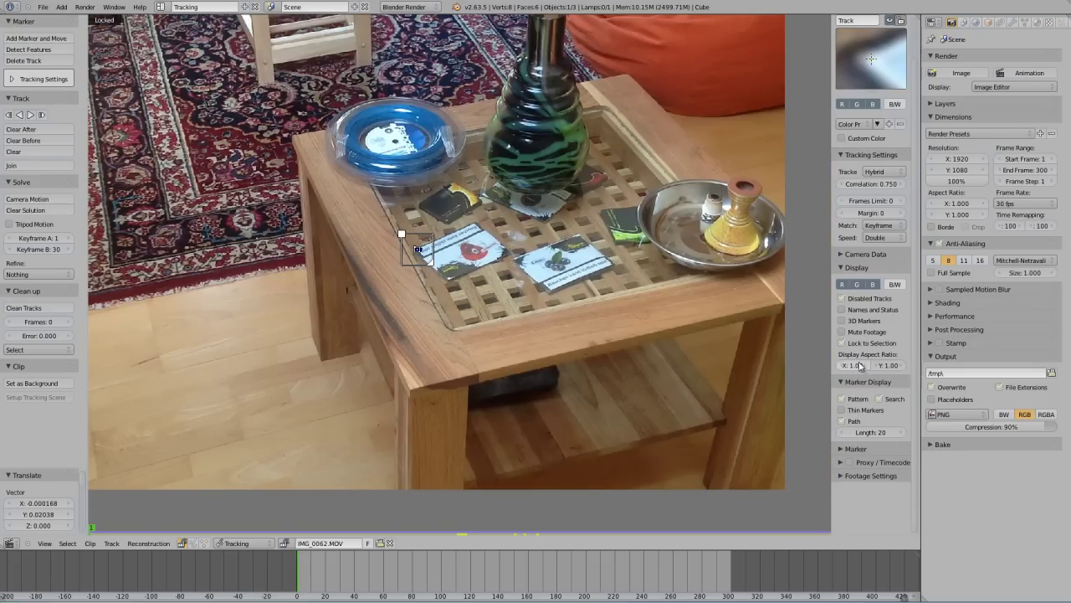
mouse_move(410, 196)
middle_down()
mouse_move(545, 345)
mouse_move(437, 224)
middle_up()
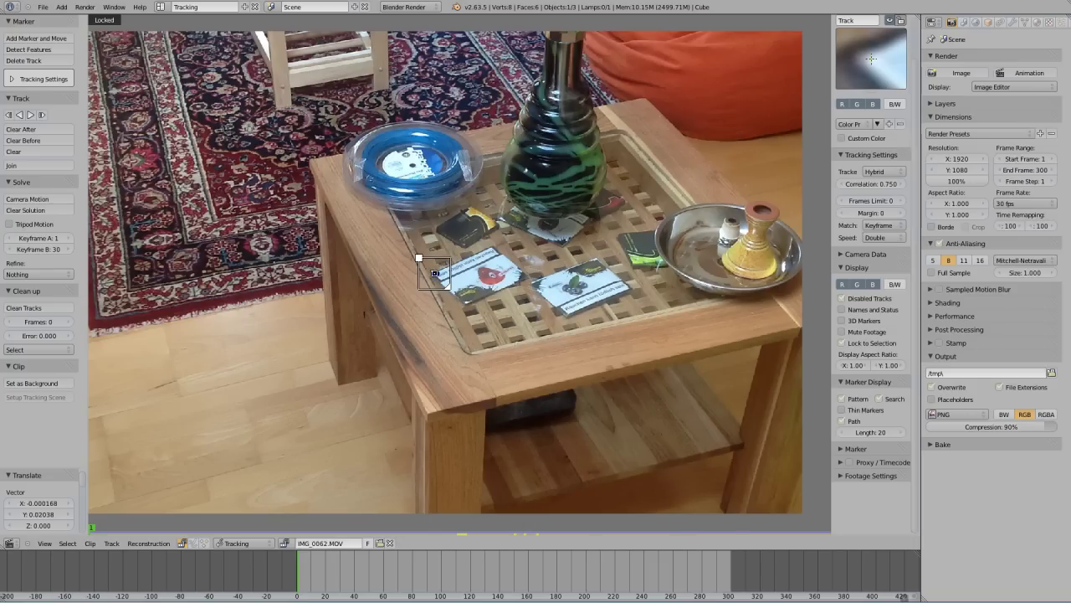
key(a)
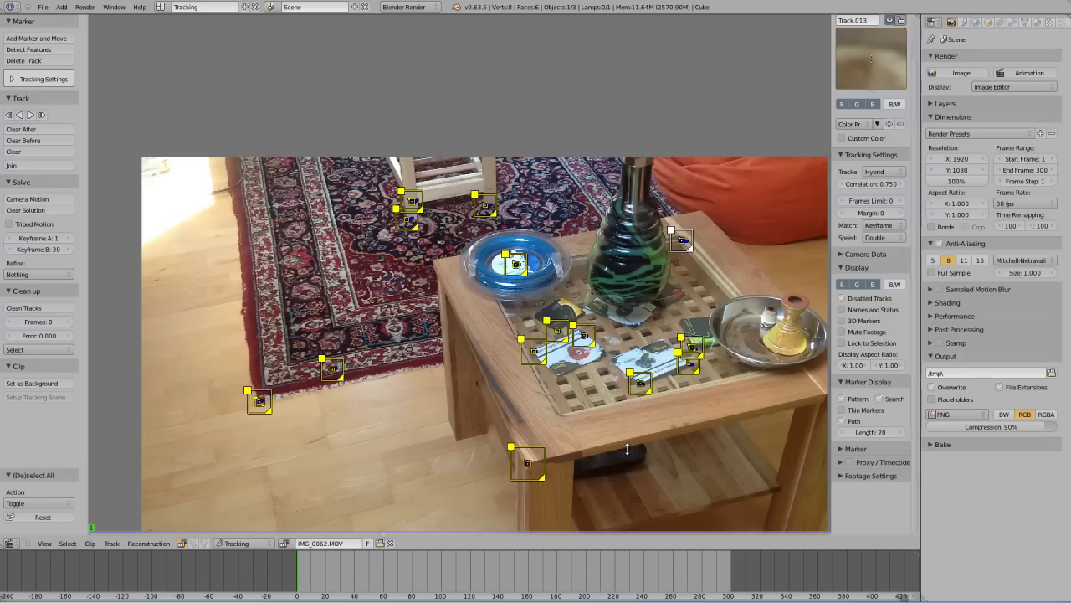
Center the table footage and play the clip to check every track
middle_drag(277, 470, 230, 418)
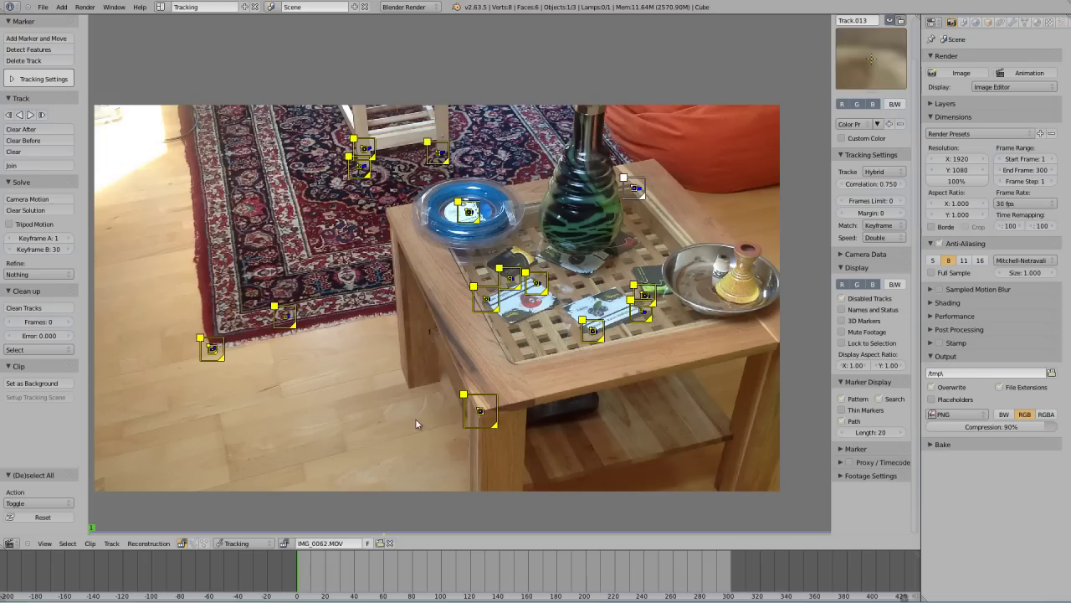
key(alt+a)
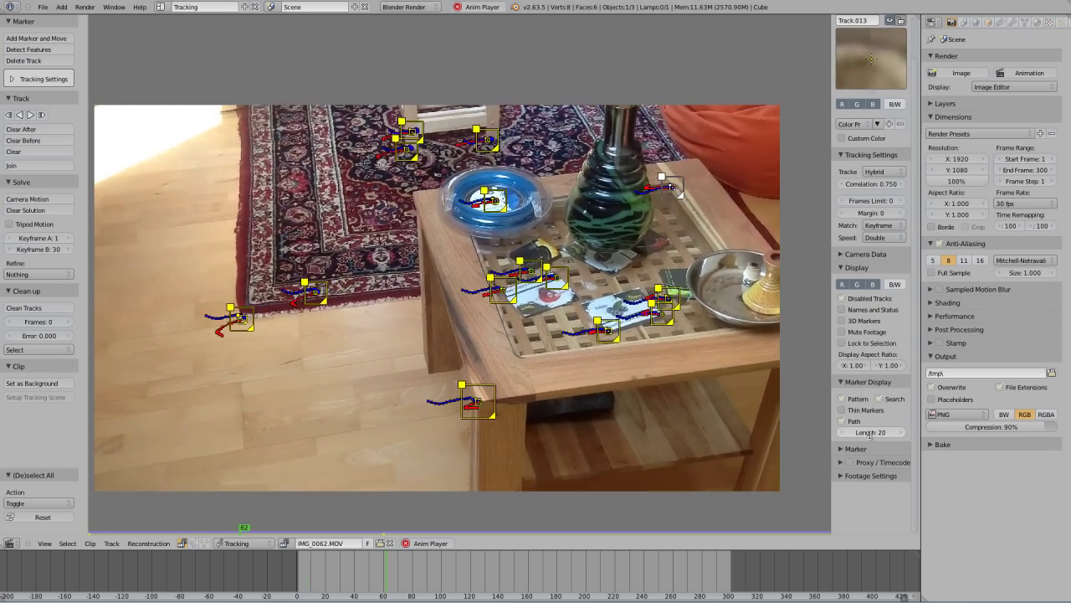
Set marker Path Length to 5, then 50, finally 20, and stop playback
click(870, 433)
text(5)
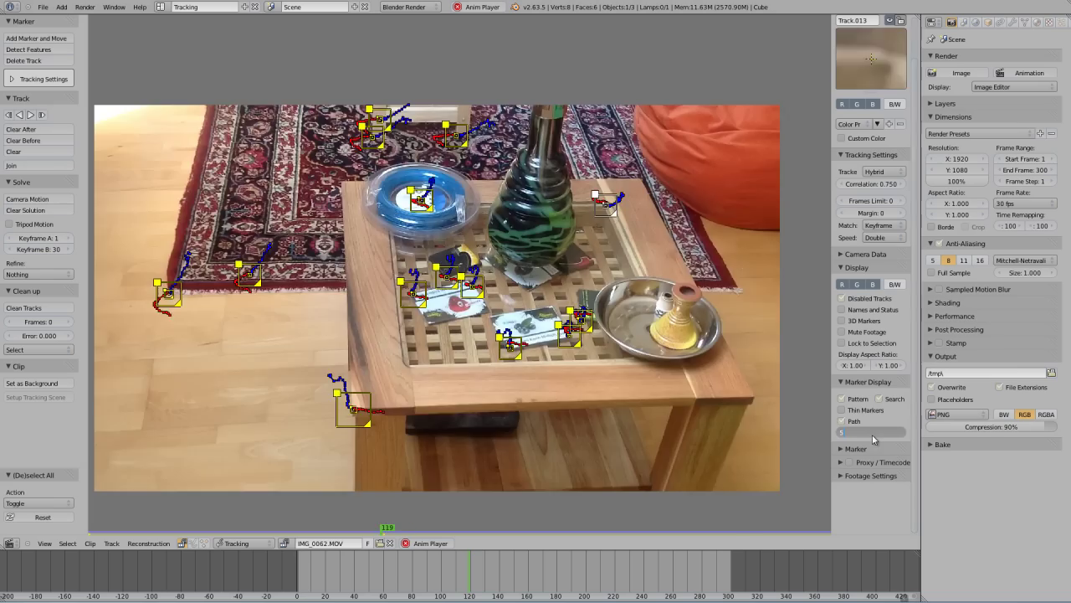
key(Return)
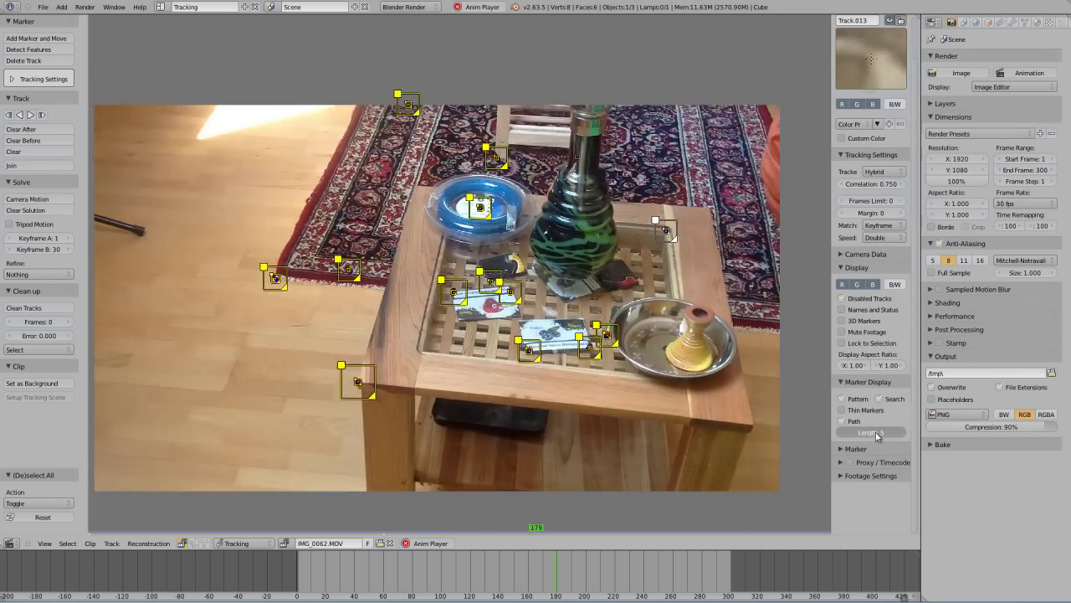
click(870, 433)
text(50)
key(Return)
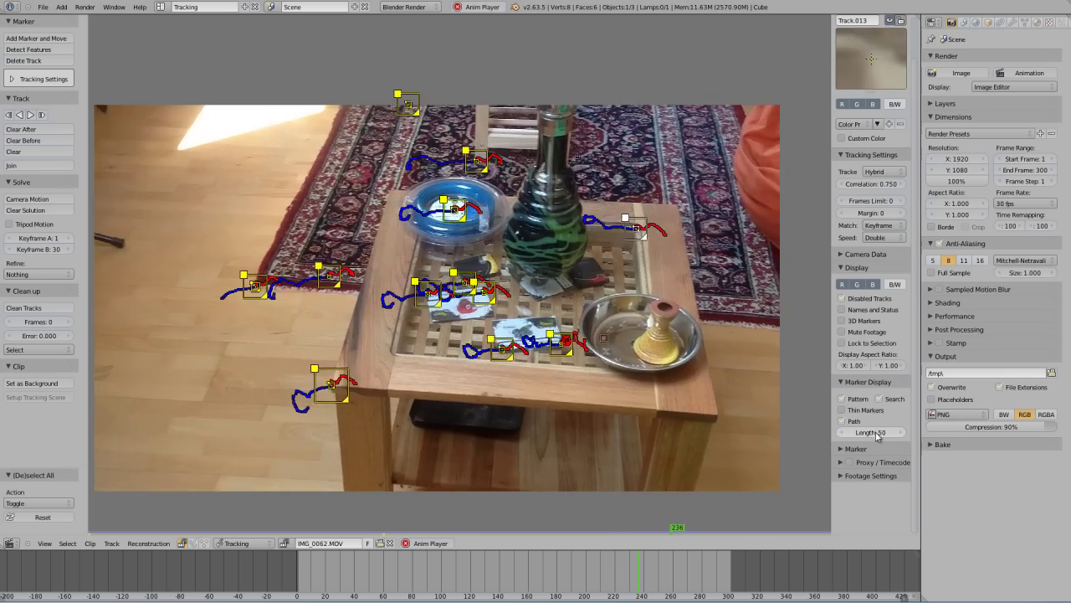
click(871, 432)
text(20)
key(Return)
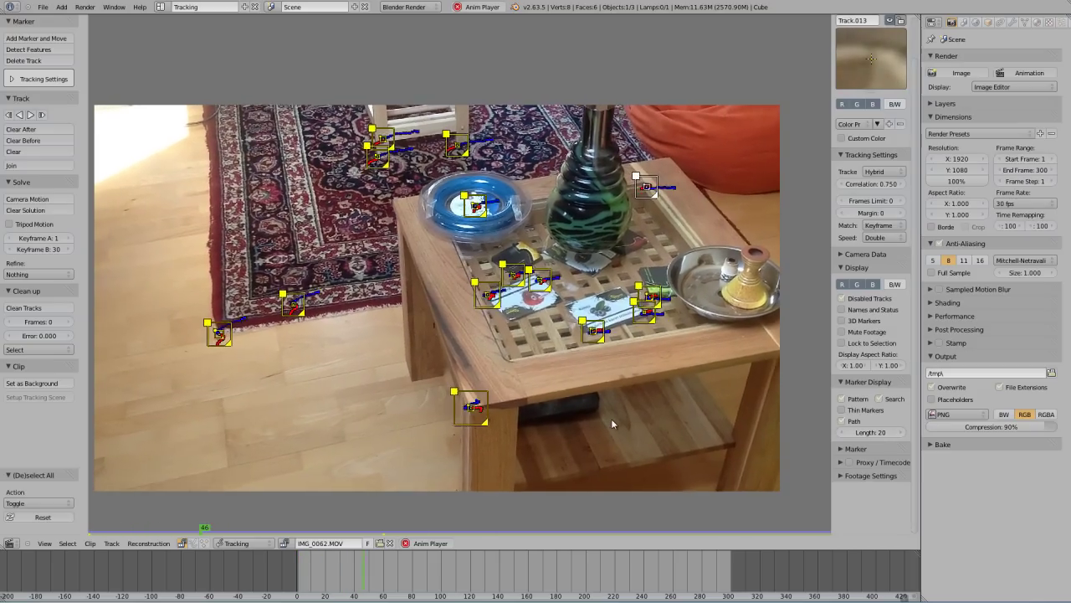
key(Escape)
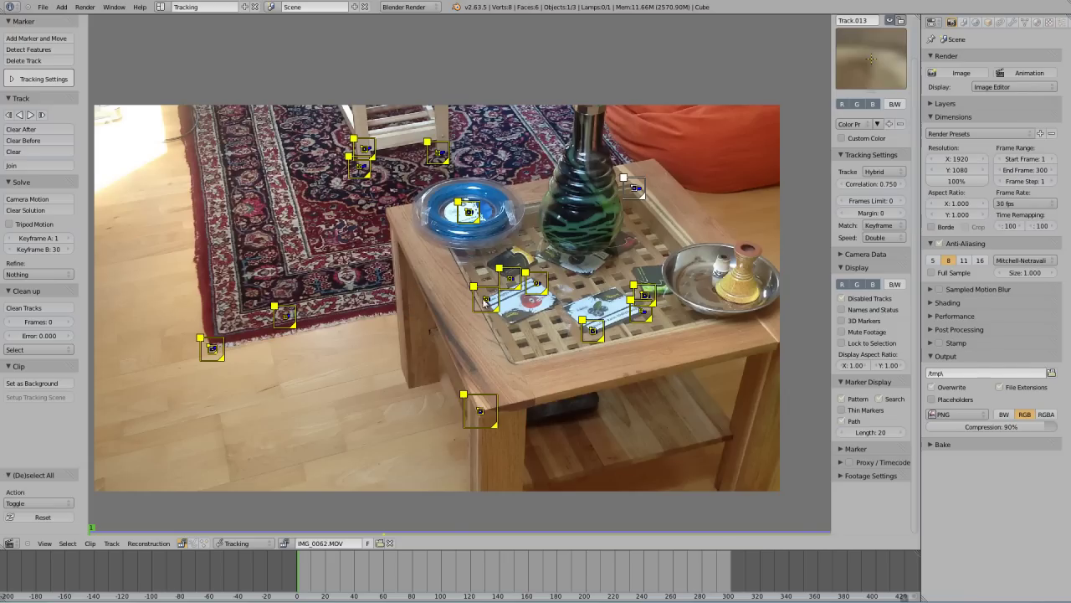
Lock the view to a table-top track, lock it, then select all tracks and unlock them
click(485, 302)
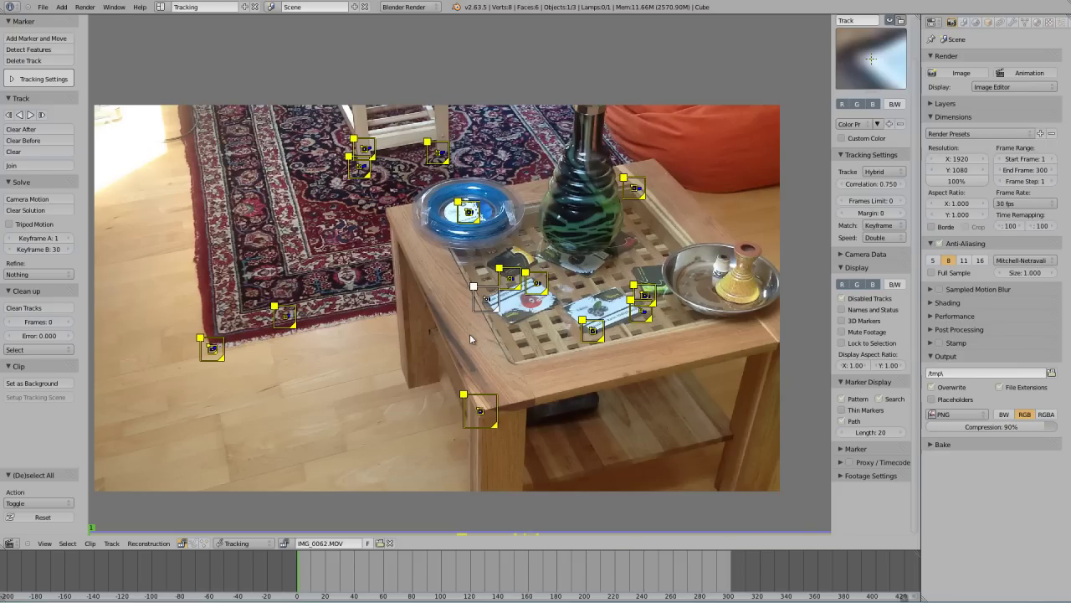
key(l)
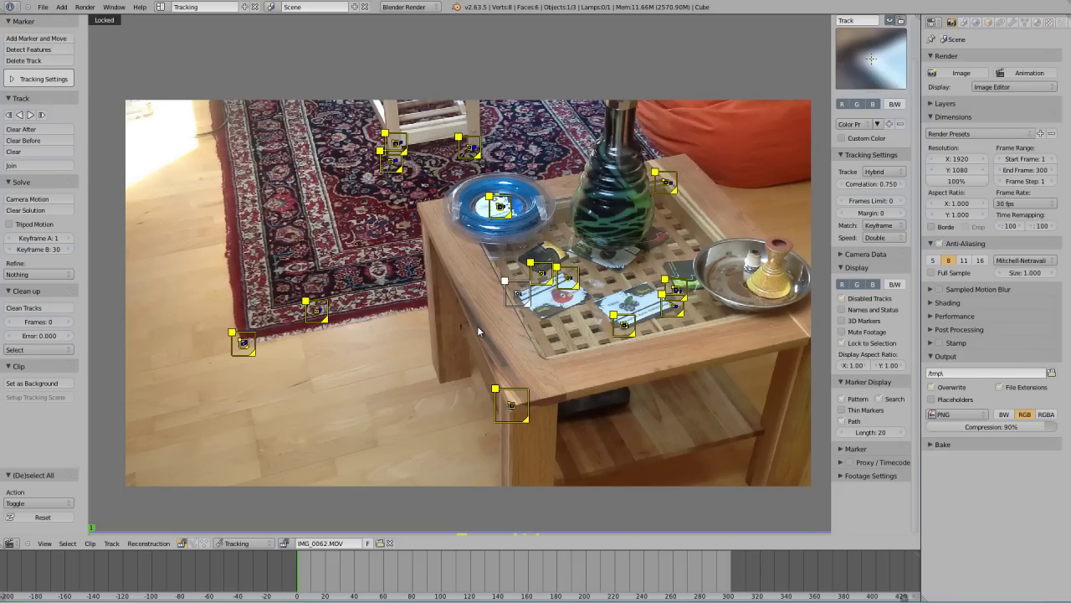
key(ctrl+l)
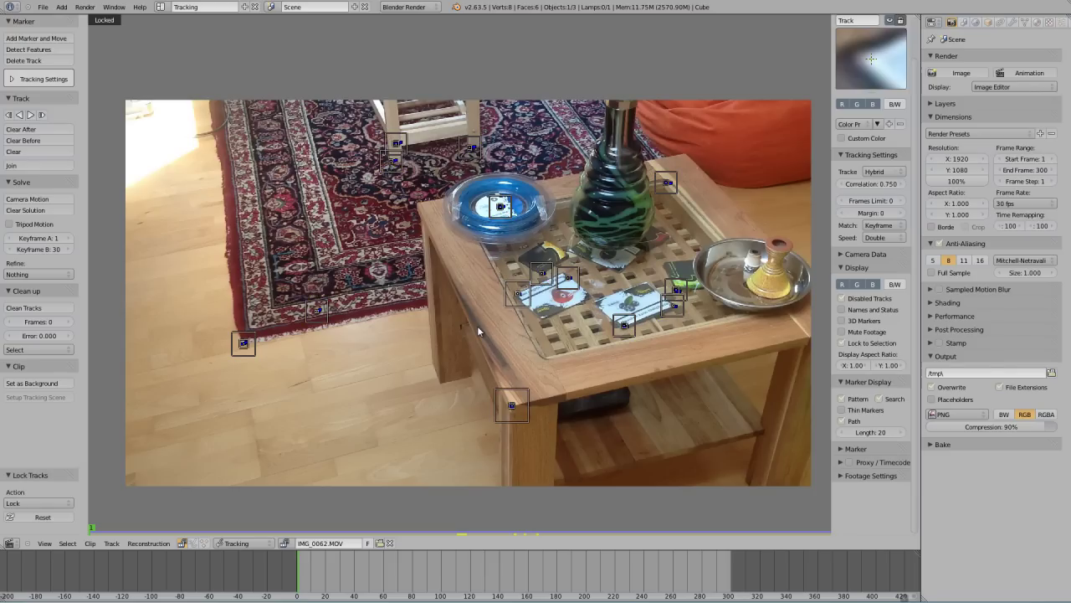
key(a)
key(a)
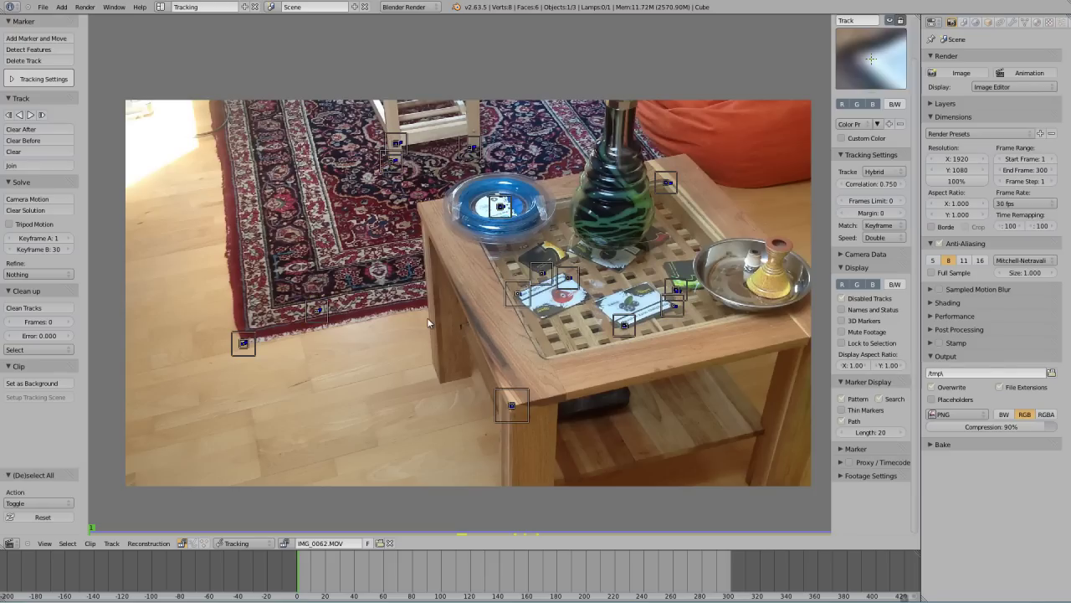
key(a)
key(alt+l)
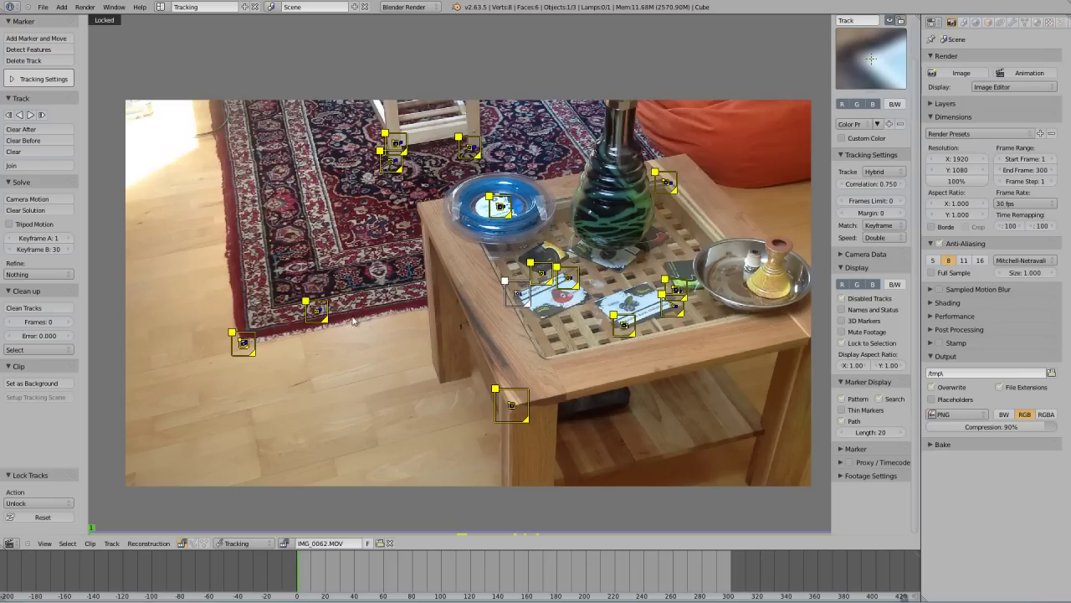
Solve the camera motion and show track names with their average error
click(31, 202)
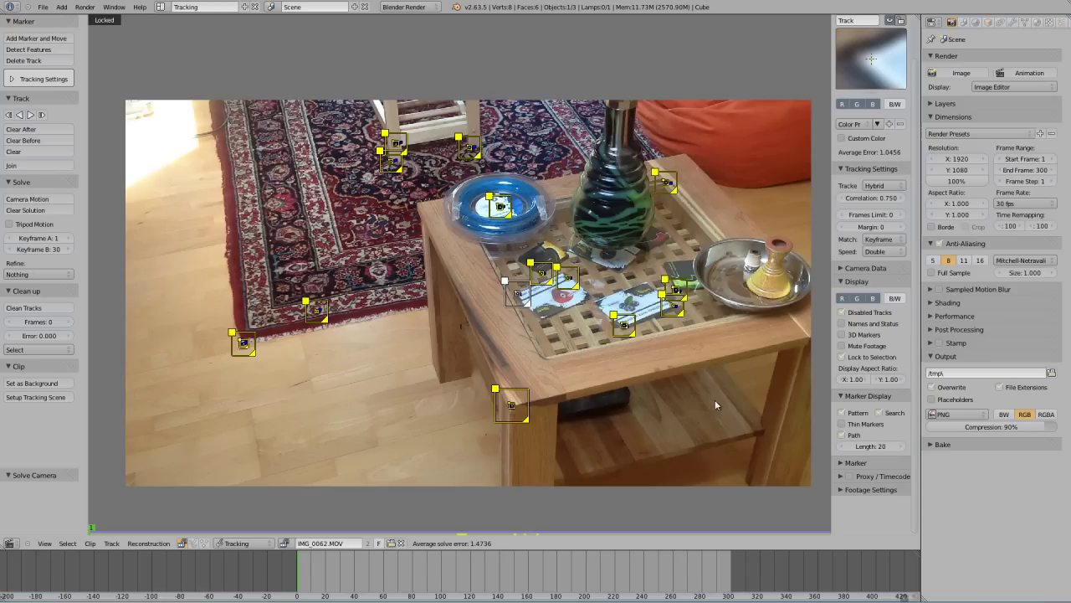
click(843, 324)
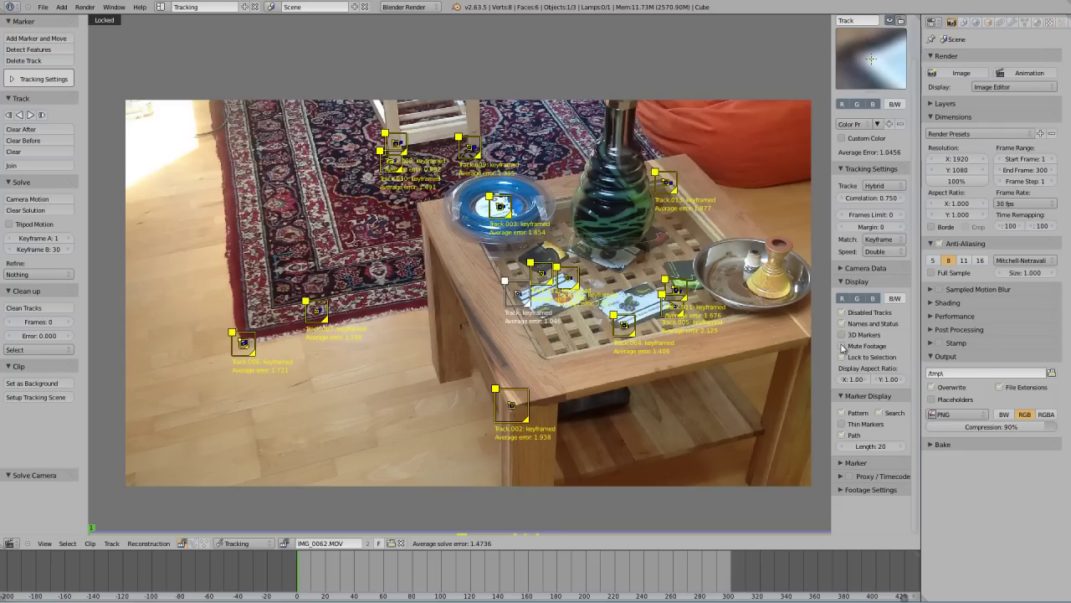
Mute the footage, check errors of Track.006, .003, .013 and .002, then select Track.006
click(843, 345)
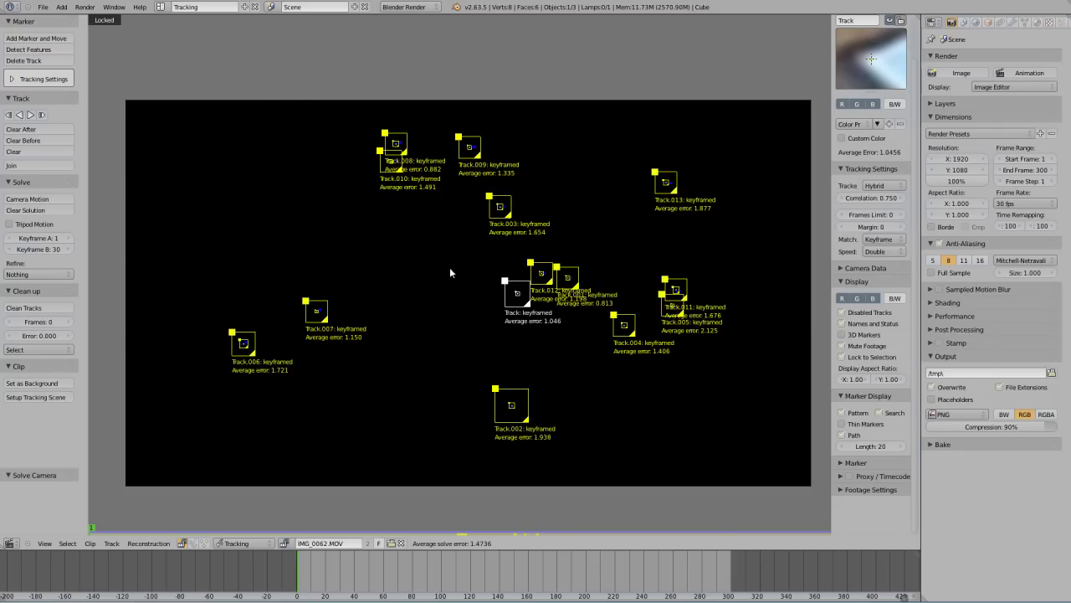
right_click(244, 343)
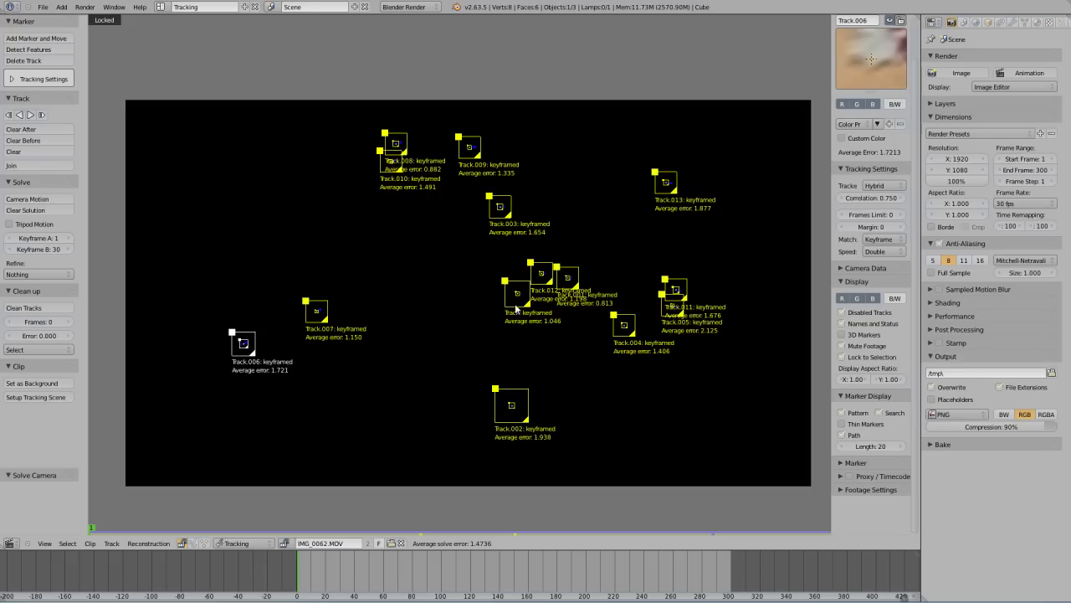
right_click(502, 206)
right_click(665, 182)
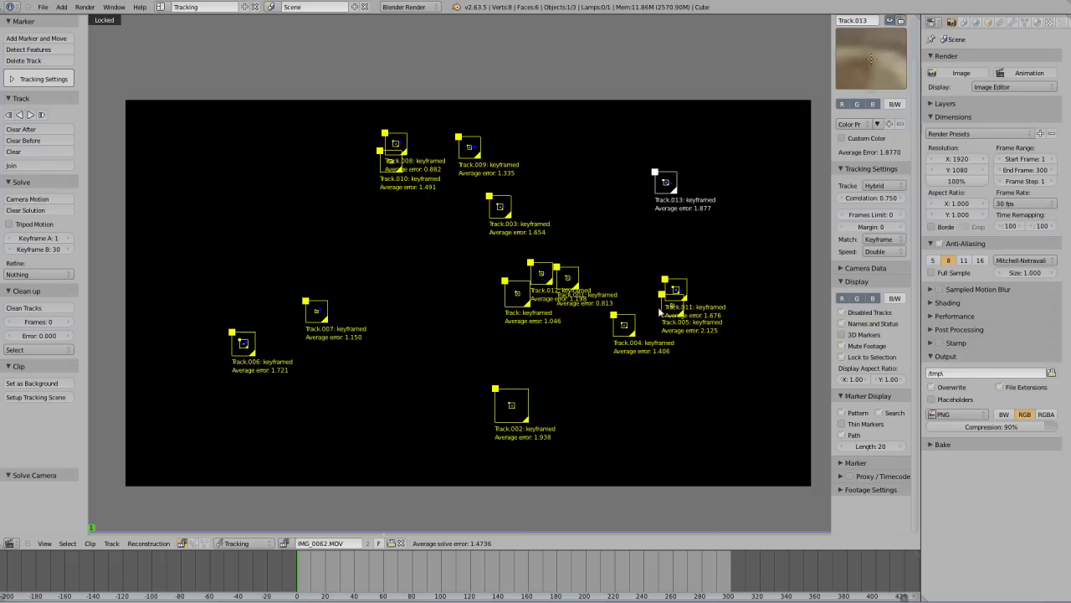
right_click(519, 415)
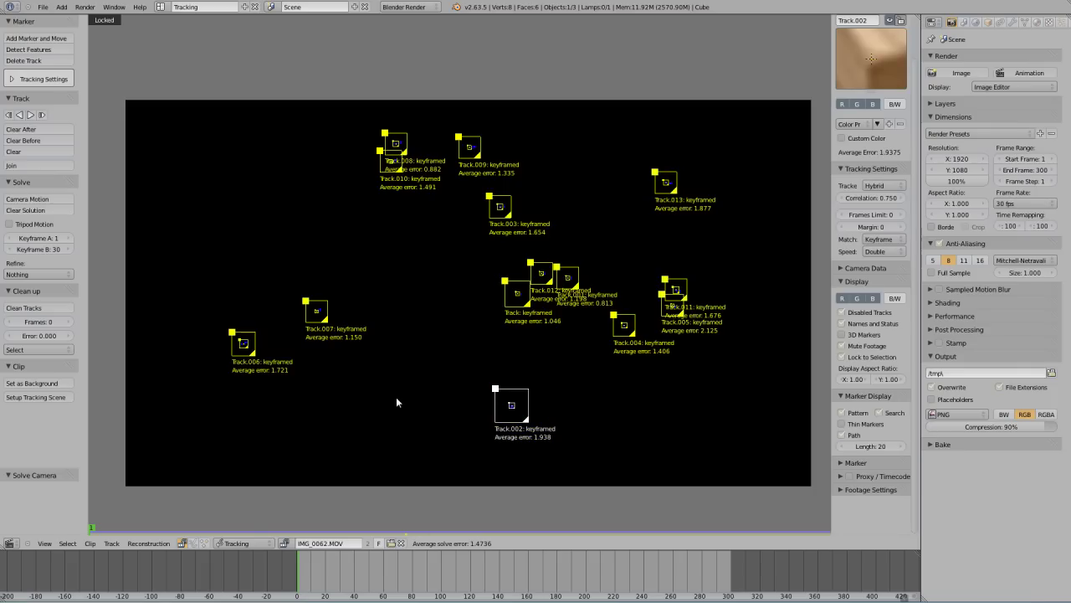
key(a)
right_click(242, 345)
Delete the high-error tracks Track.006 and Track.002
shift+right_click(507, 411)
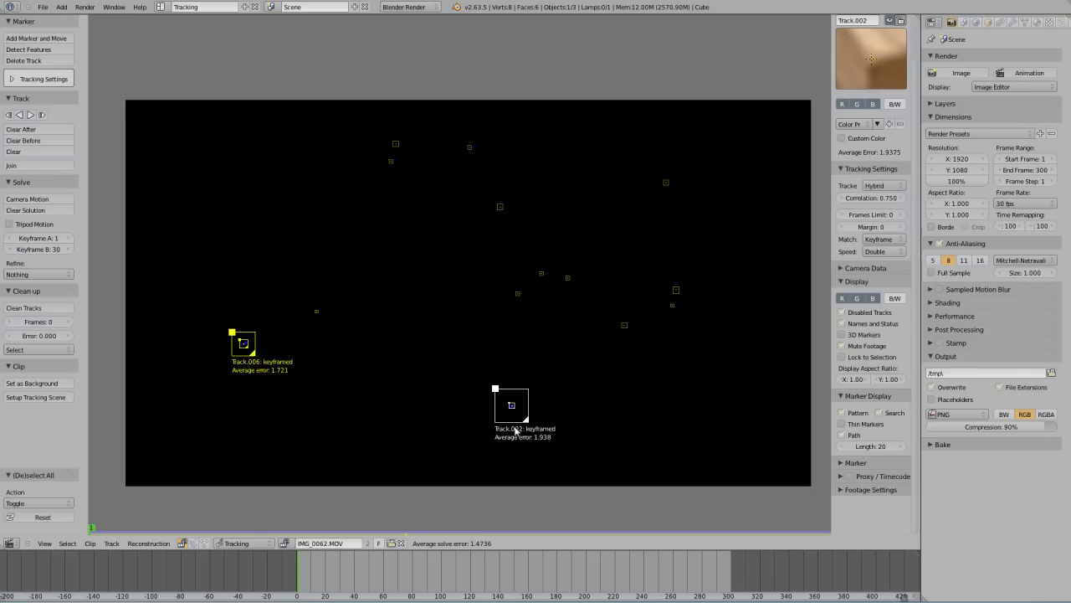
key(x)
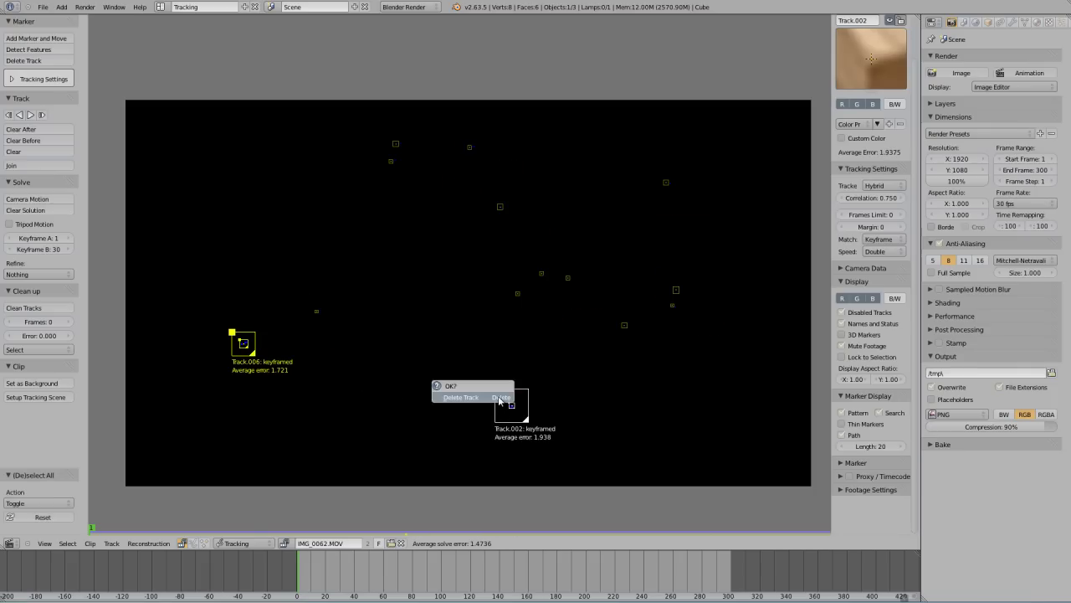
click(481, 395)
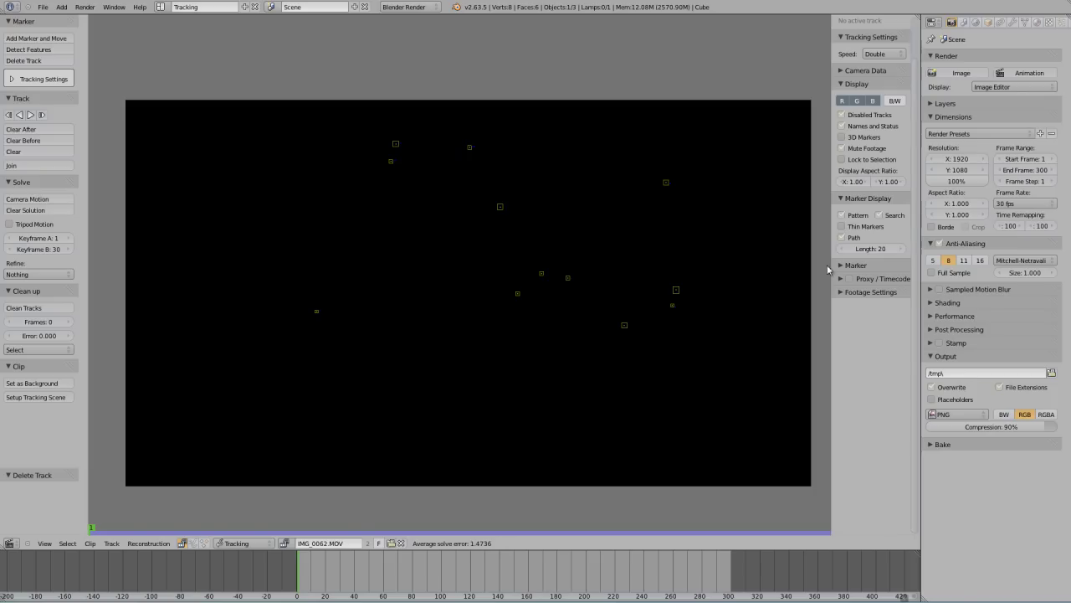
Delete Track.005 and Track.013, then re-solve the camera to a 0.9120 error
key(a)
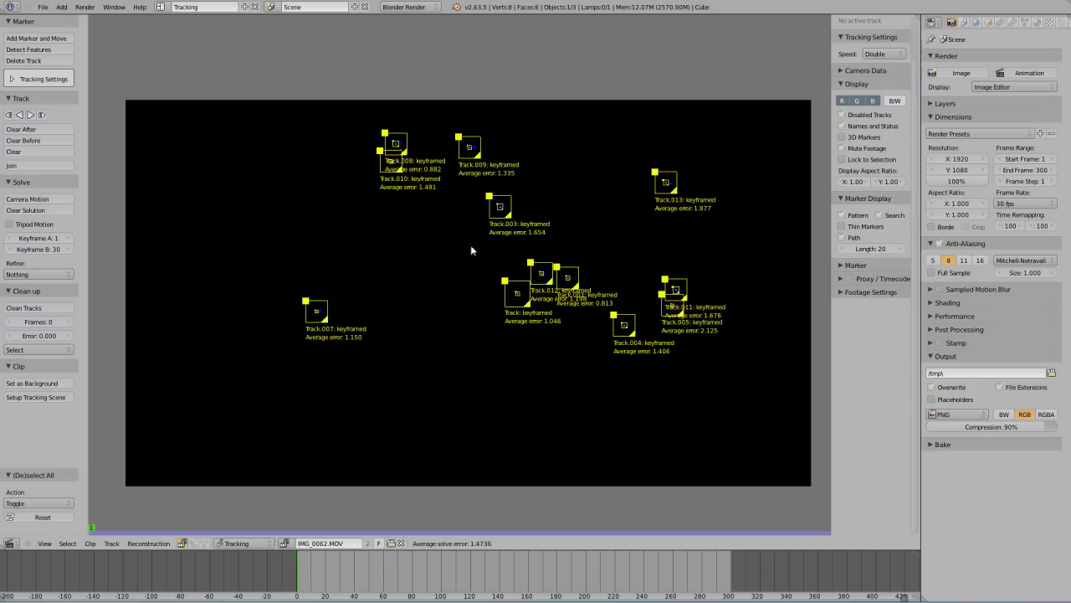
right_click(677, 315)
key(a)
key(a)
right_click(672, 304)
shift+right_click(665, 173)
key(x)
click(624, 189)
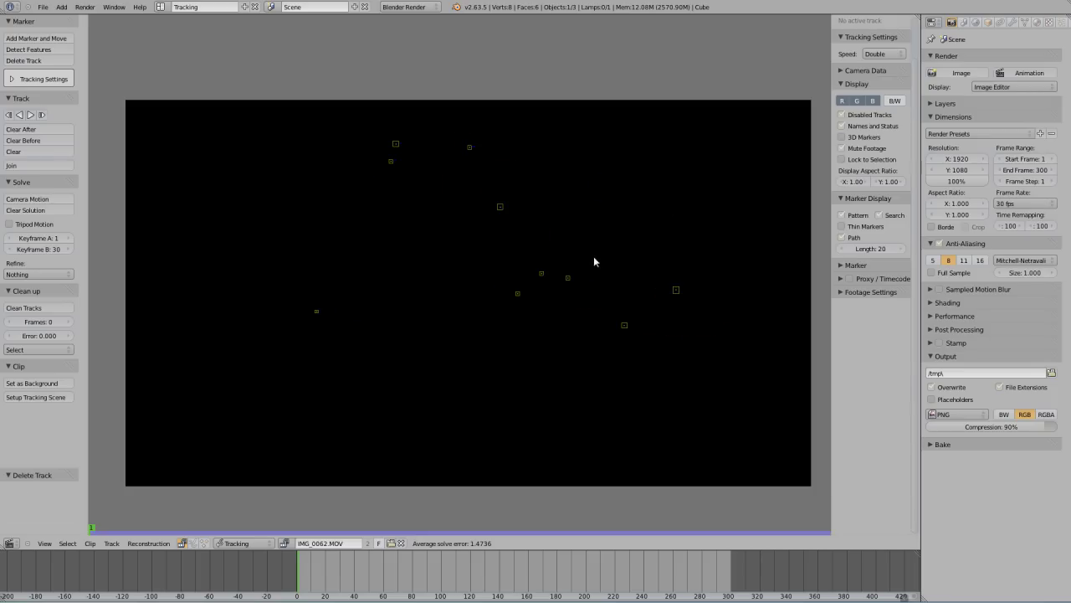
click(27, 198)
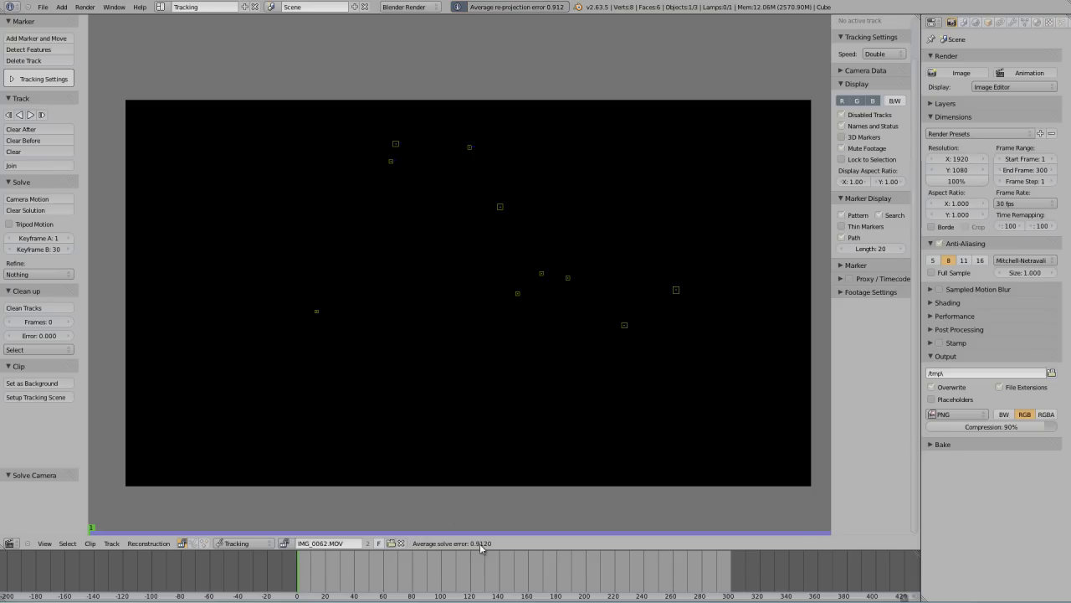
key(a)
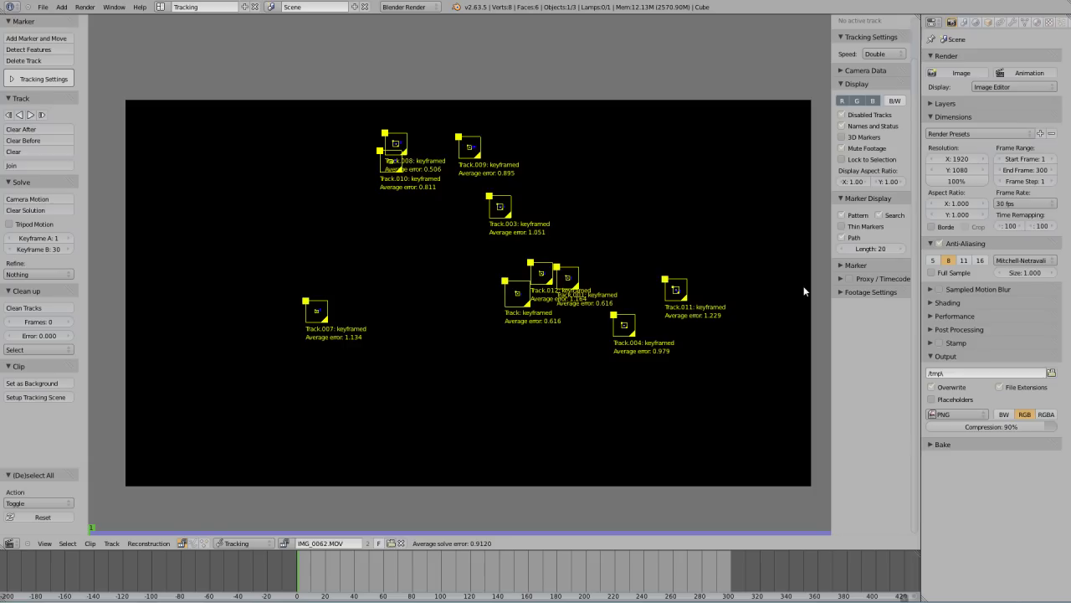
Make Track.012 active and set the solve's Refine option to Focal length, K1, K2
right_click(543, 276)
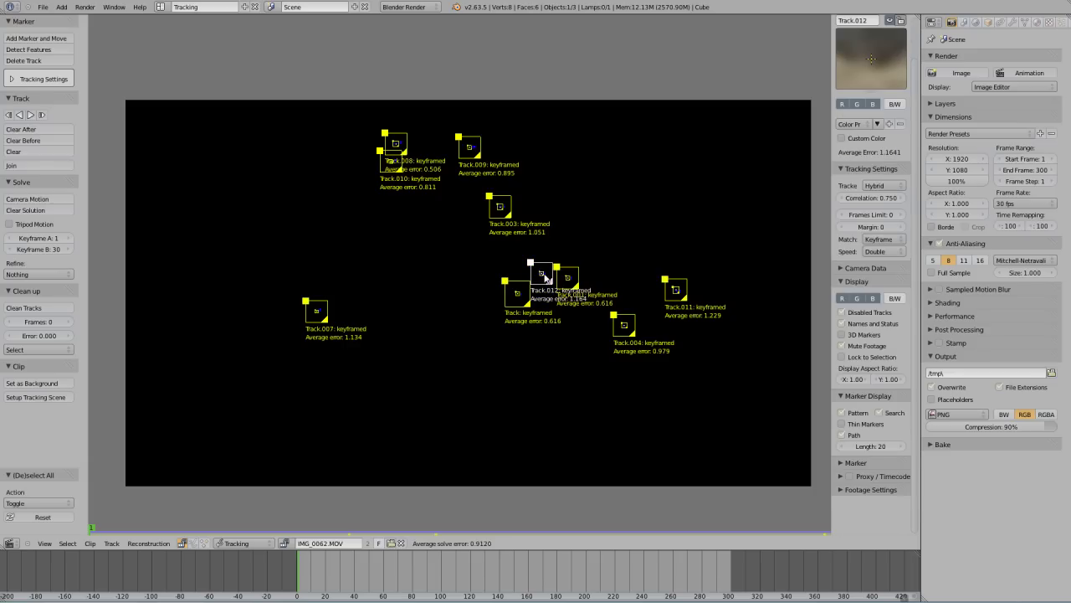
click(28, 276)
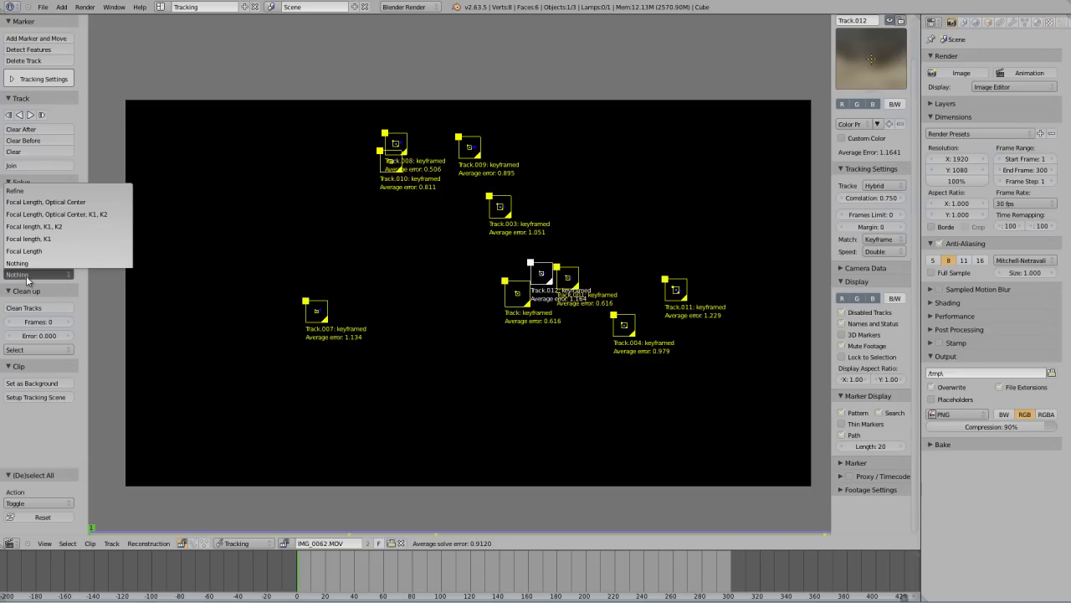
click(78, 224)
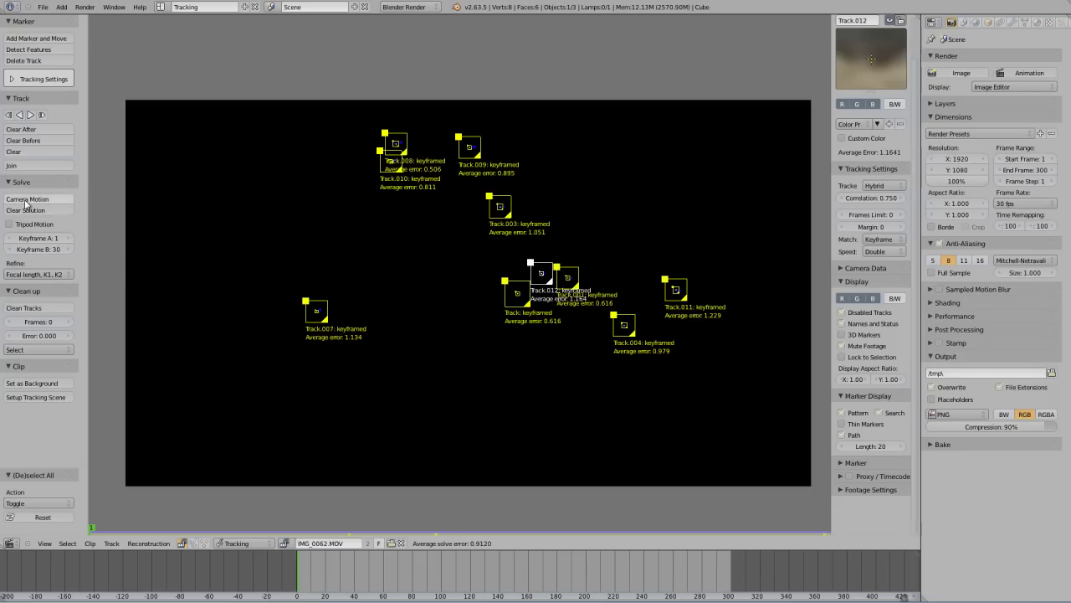
click(46, 276)
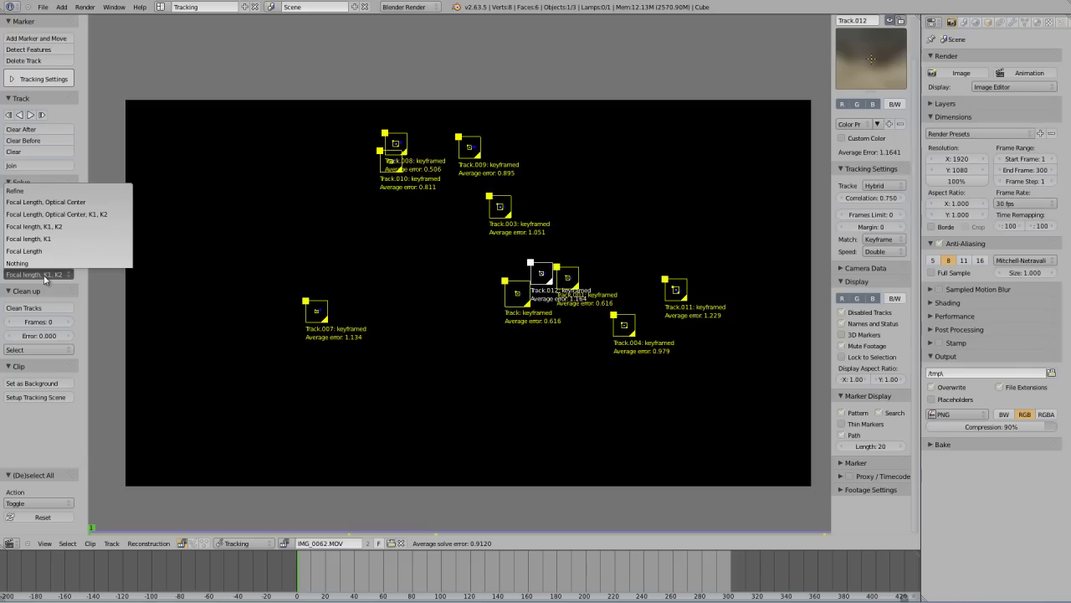
Re-solve the camera motion with lens refinement and check the refined focal length and distortion values
click(842, 170)
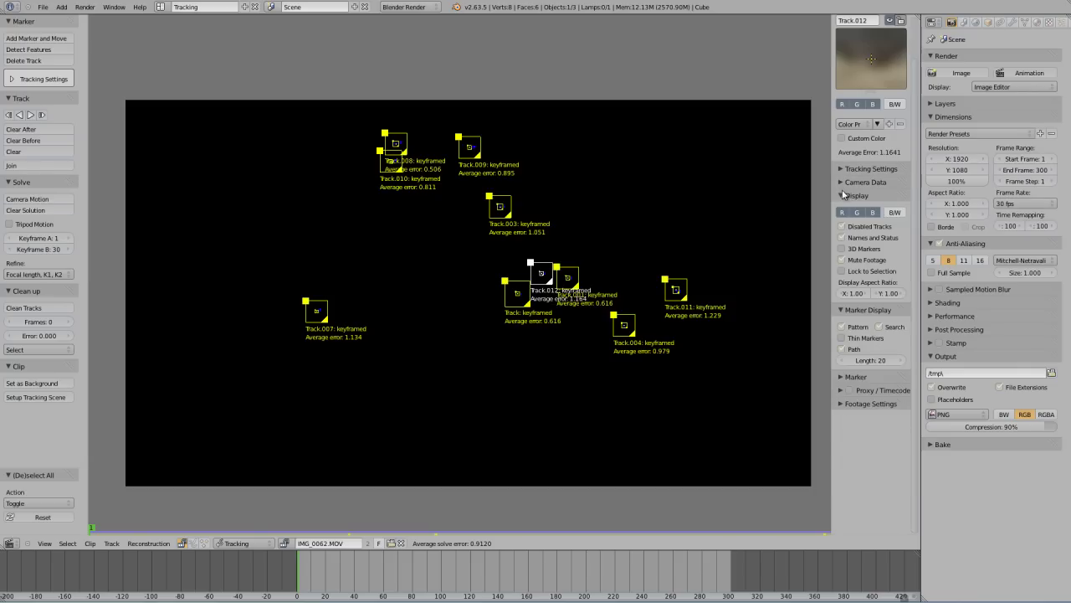
click(841, 183)
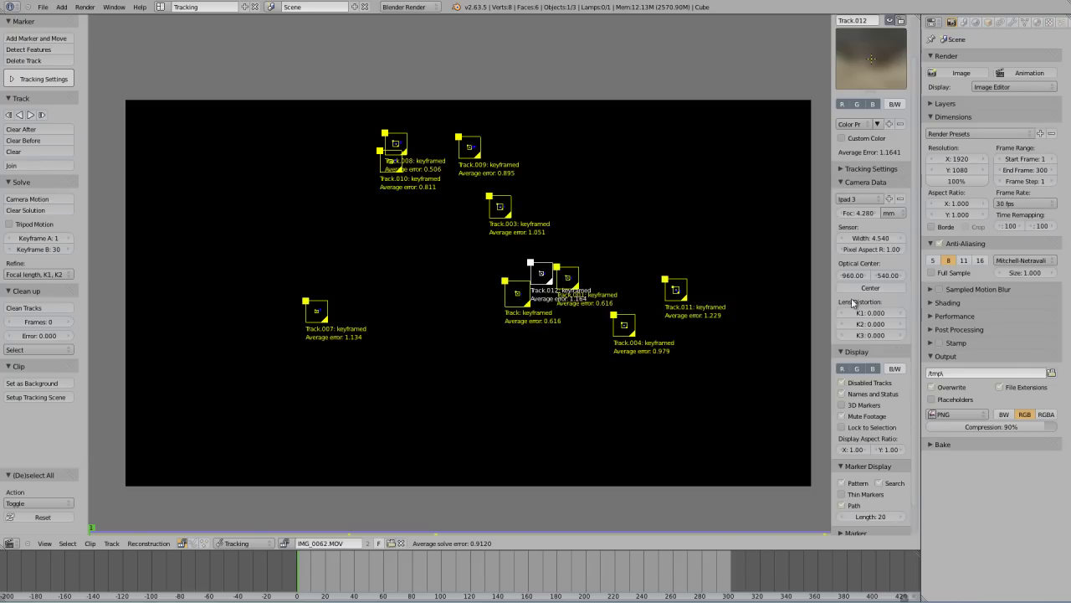
click(841, 184)
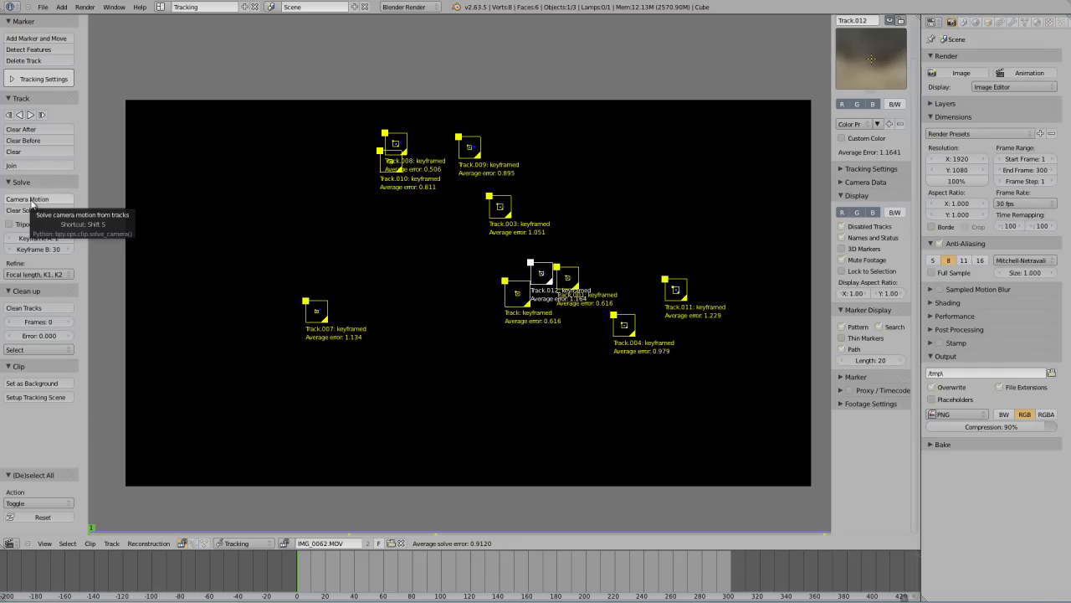
click(31, 200)
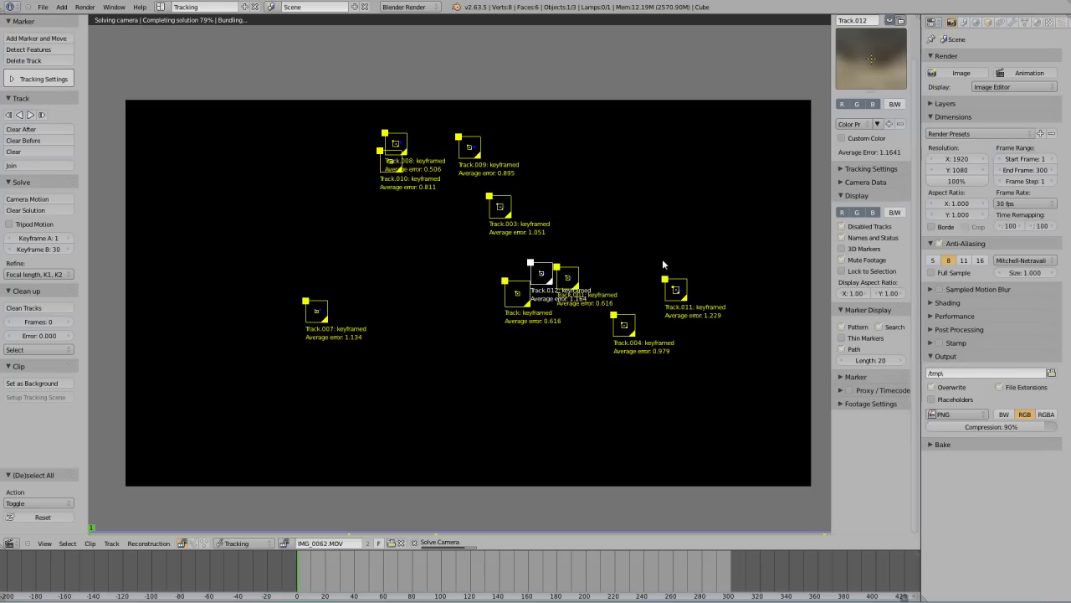
click(843, 182)
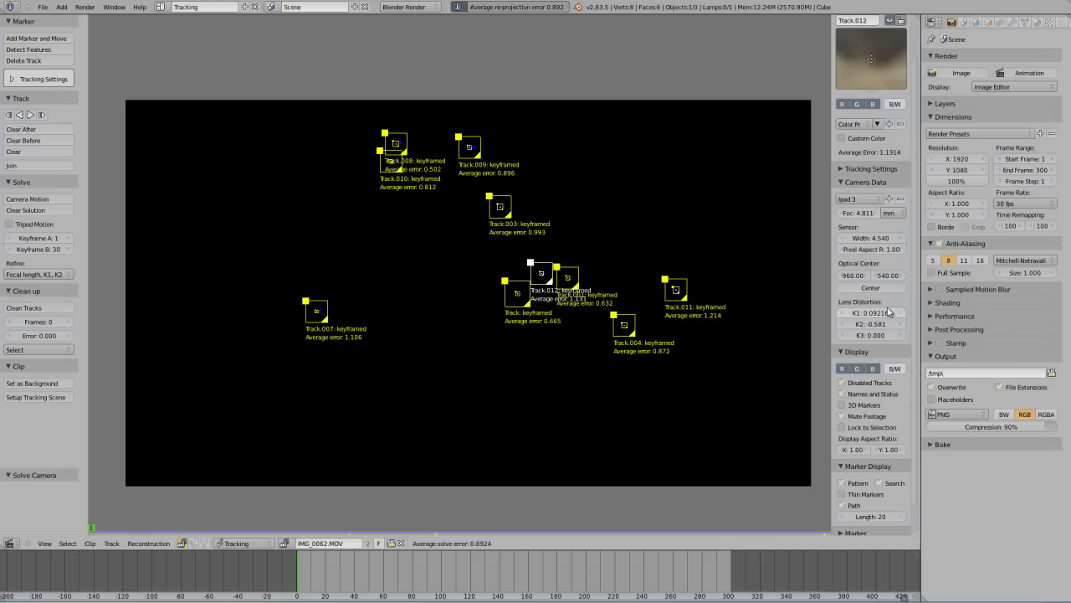
click(840, 182)
Unmute the footage so the table shows behind the markers, and zoom in on the clip
key(a)
key(a)
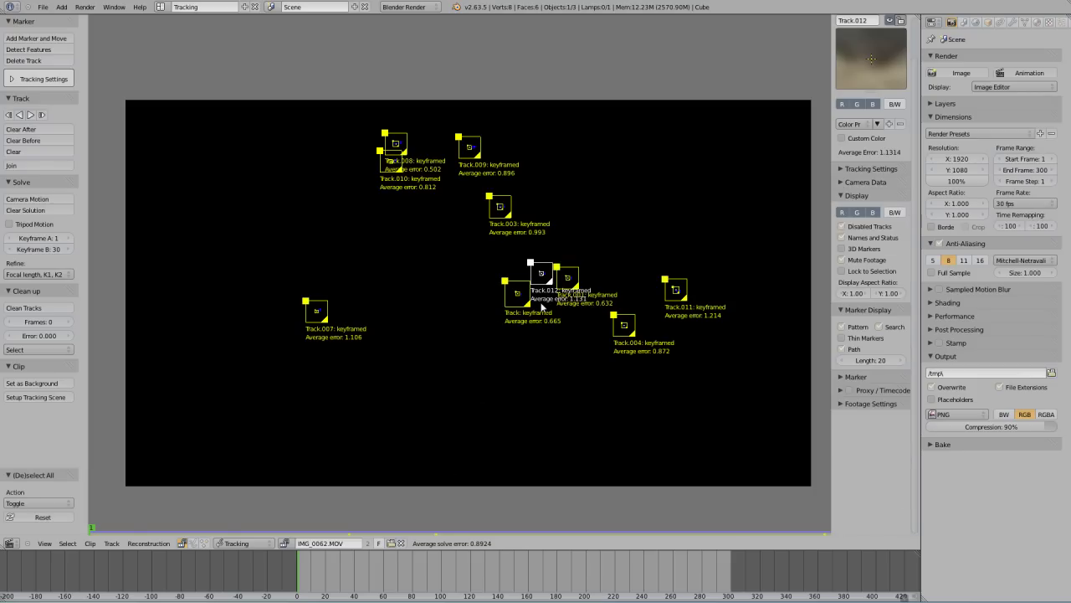
key(a)
key(a)
click(842, 260)
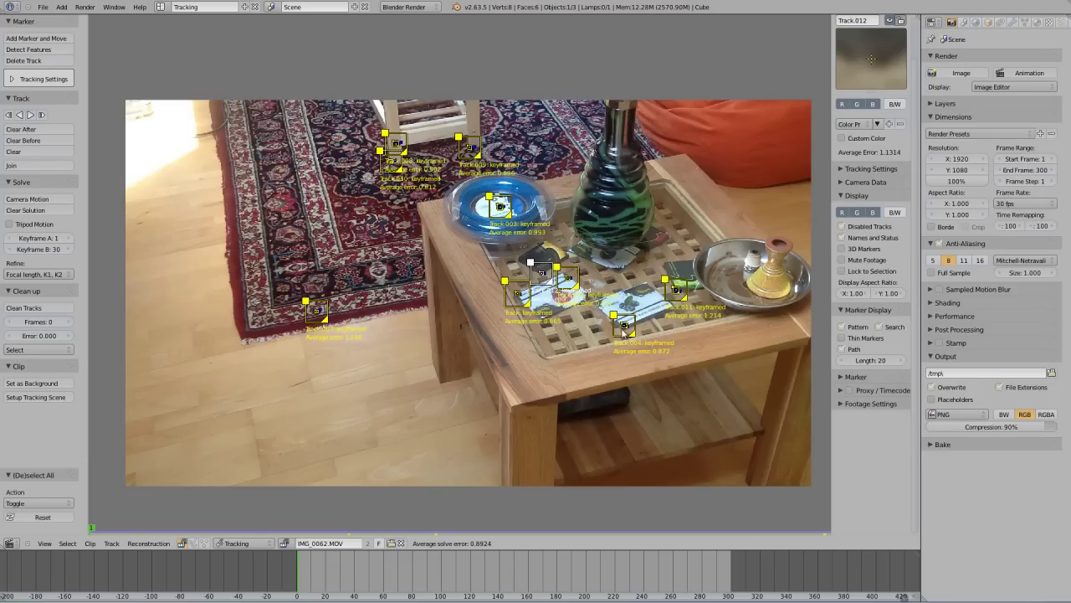
scroll(622, 330, up, 1)
scroll(586, 301, up, 1)
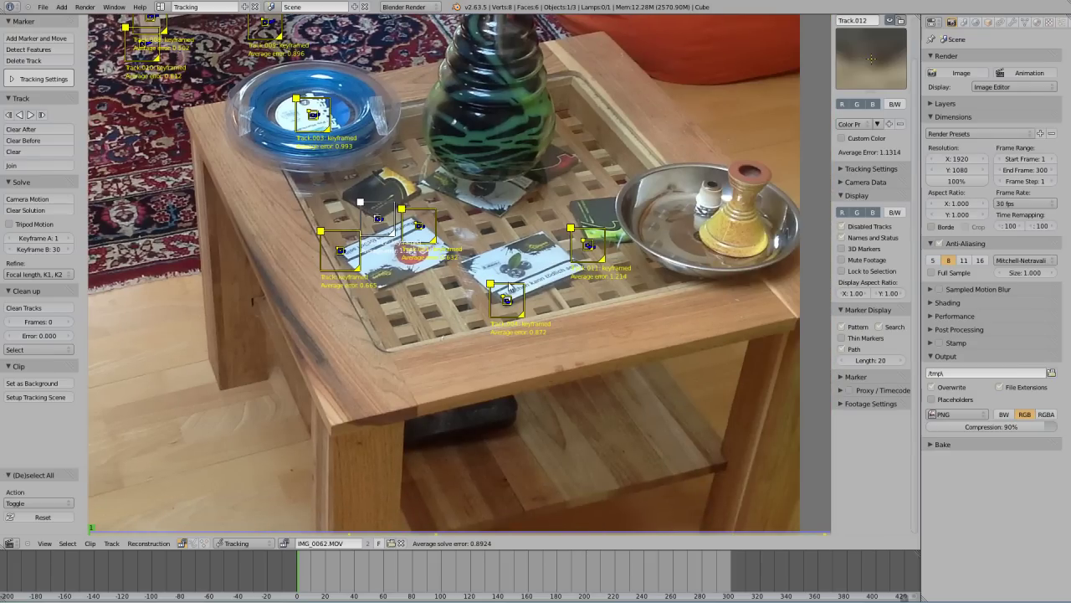
middle_drag(435, 236, 431, 273)
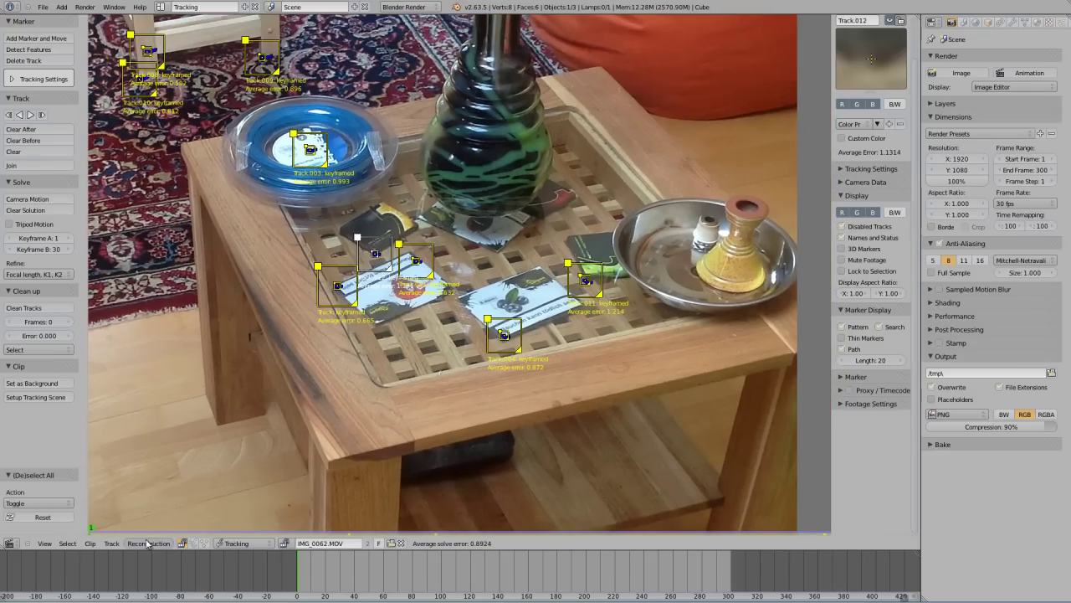
click(191, 543)
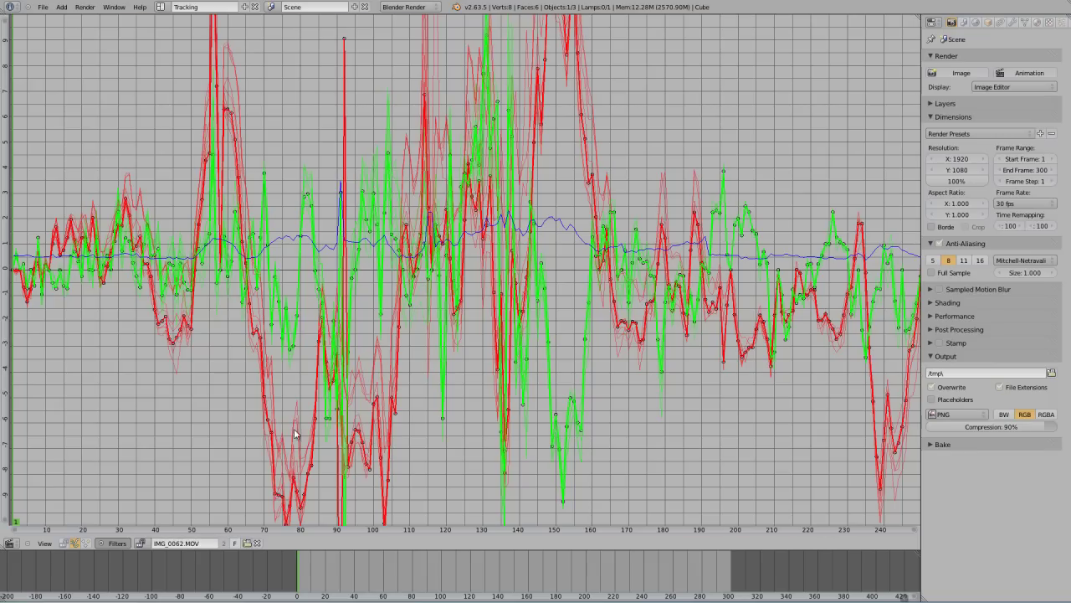
click(75, 543)
click(193, 544)
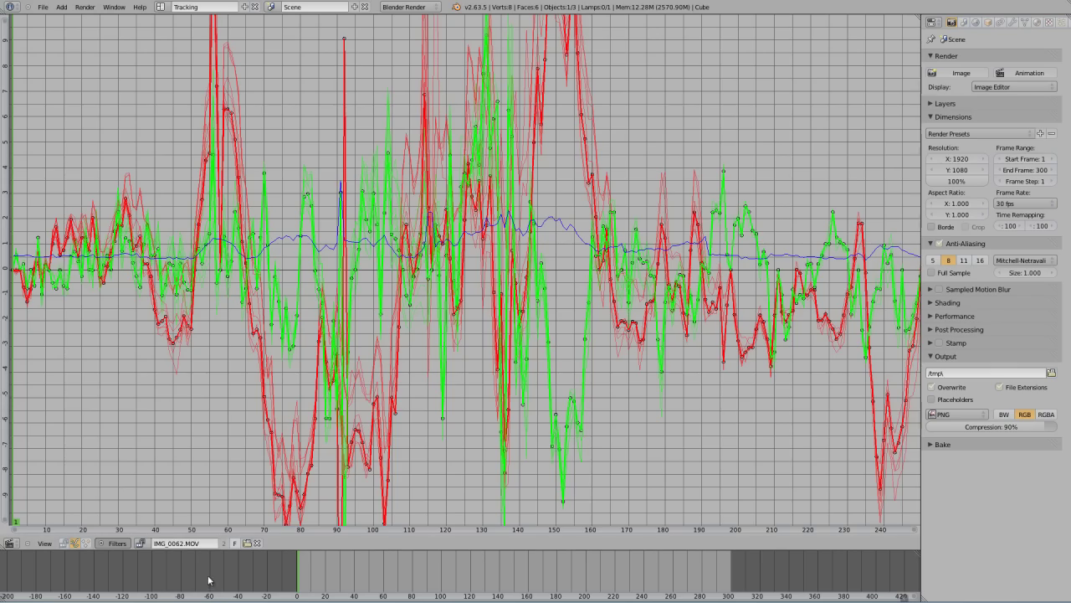
key(Home)
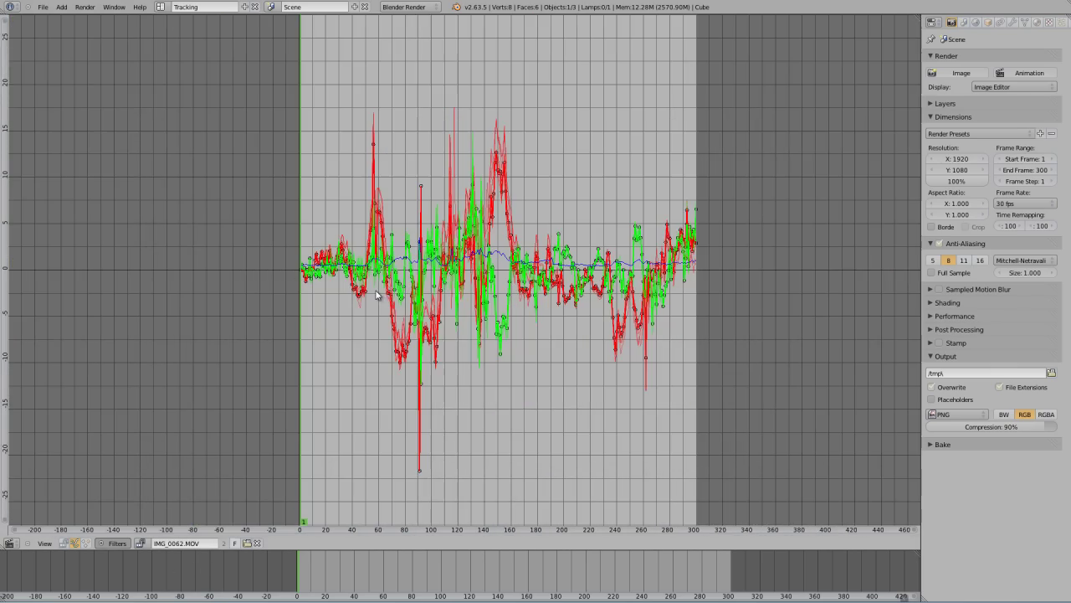
click(61, 544)
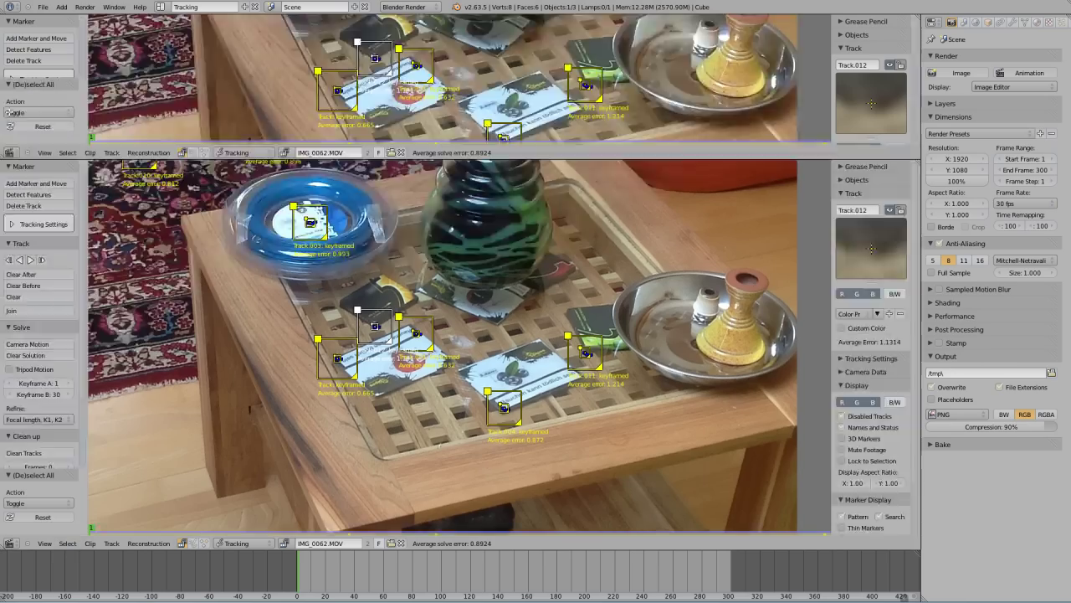
Split the clip editor and turn the taller top area into a Graph view
drag(5, 547, 8, 100)
click(8, 100)
click(21, 220)
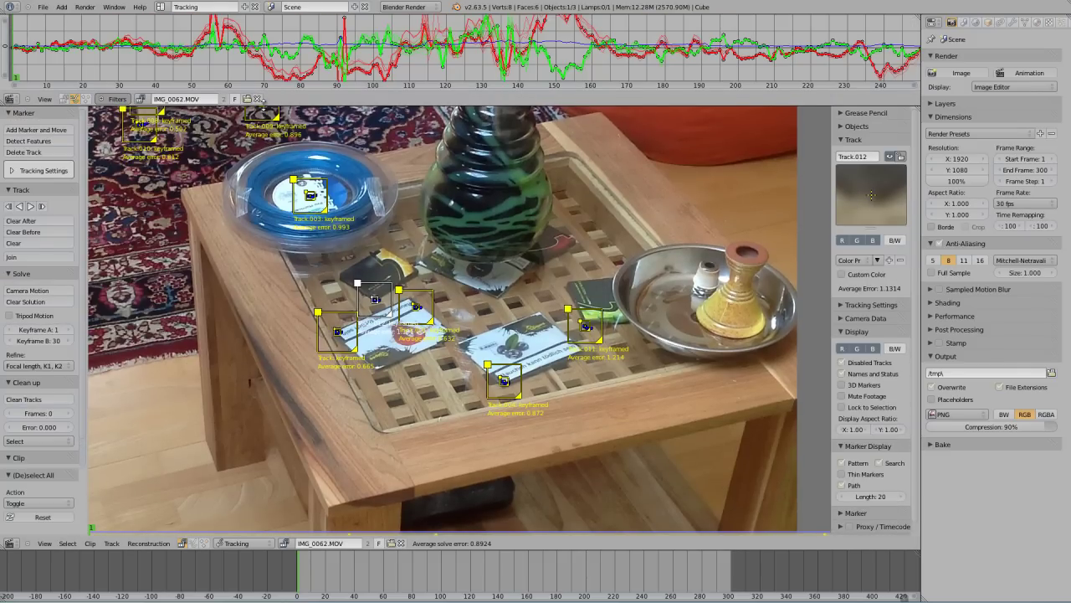
drag(262, 94, 268, 198)
Fit the graph to frames 0–300 and select all tracks to plot their curves
scroll(441, 107, down, 5)
key(Home)
key(a)
key(a)
click(412, 164)
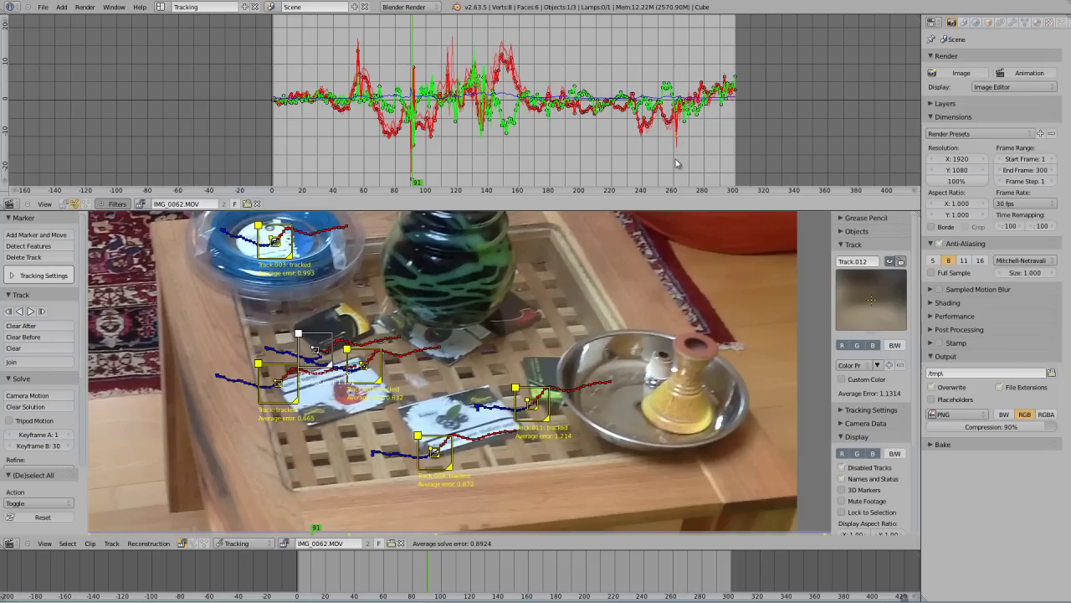
click(414, 182)
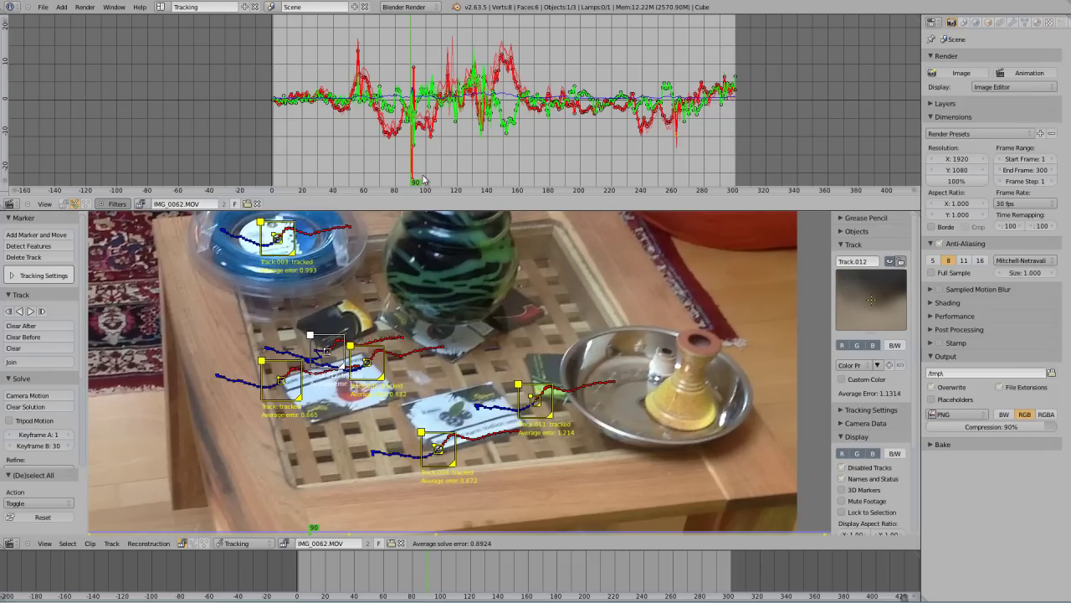
key(g)
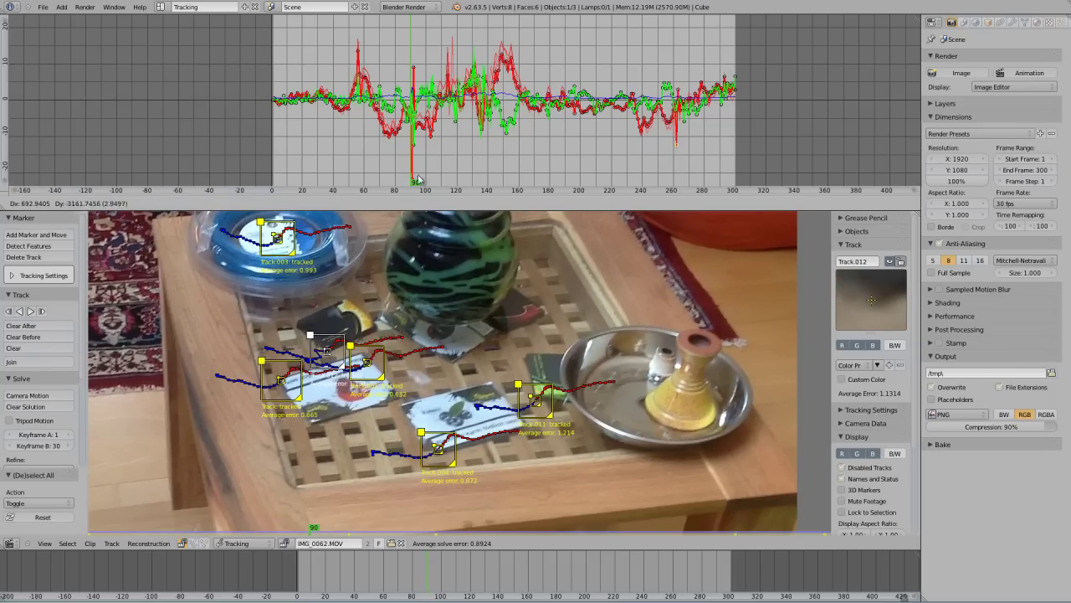
key(Escape)
scroll(467, 349, down, 5)
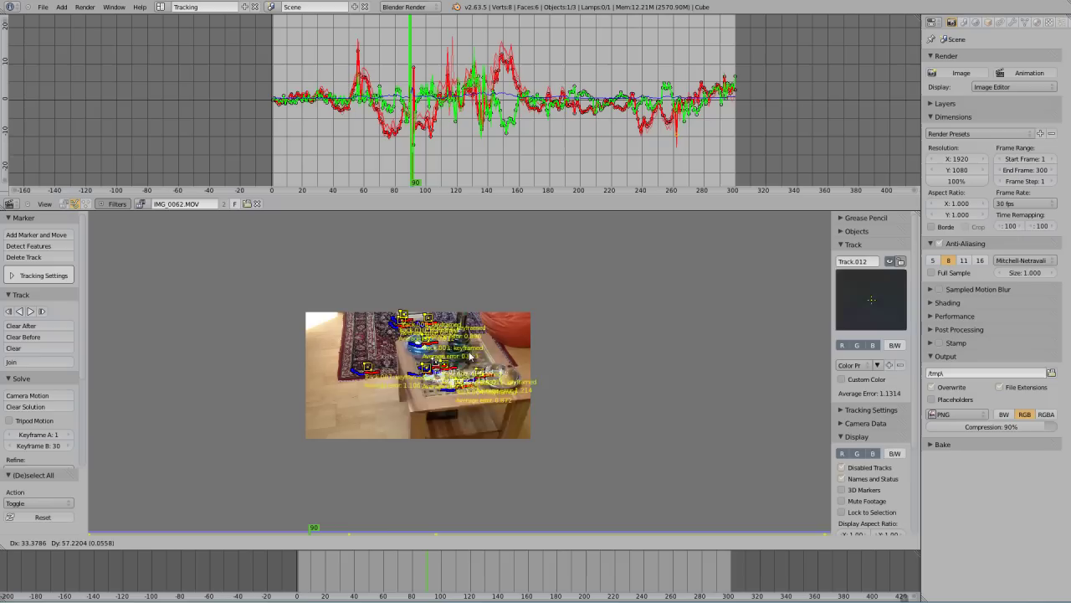
key(g)
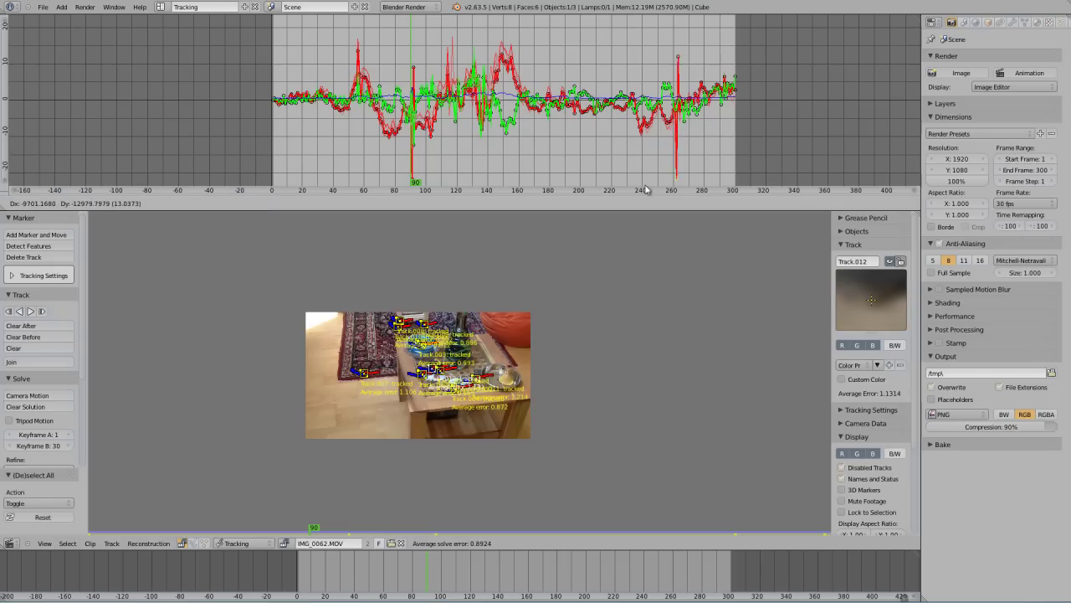
key(Escape)
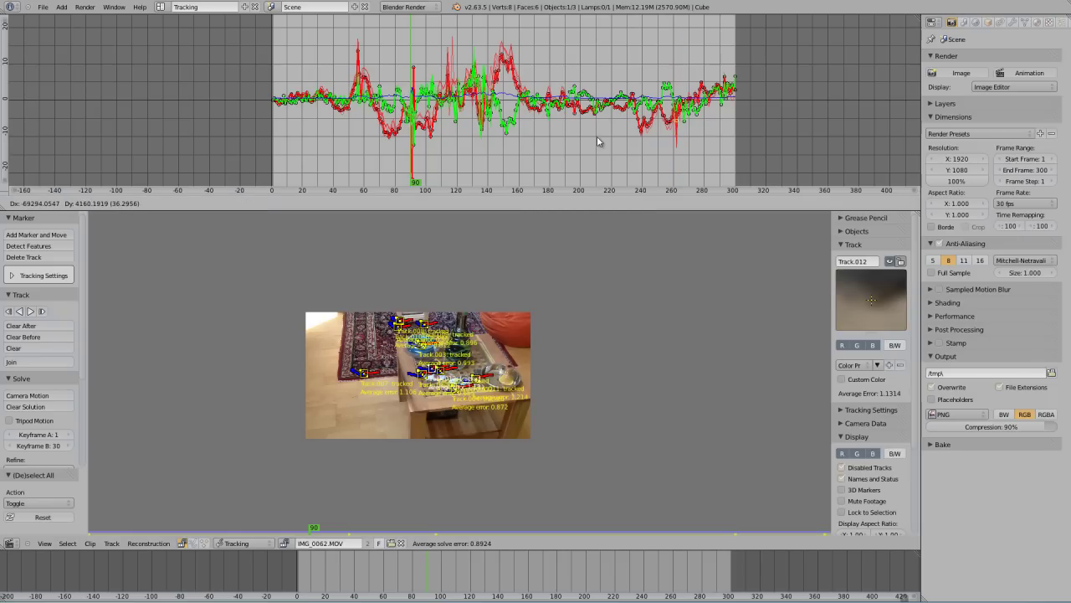
drag(406, 167, 413, 170)
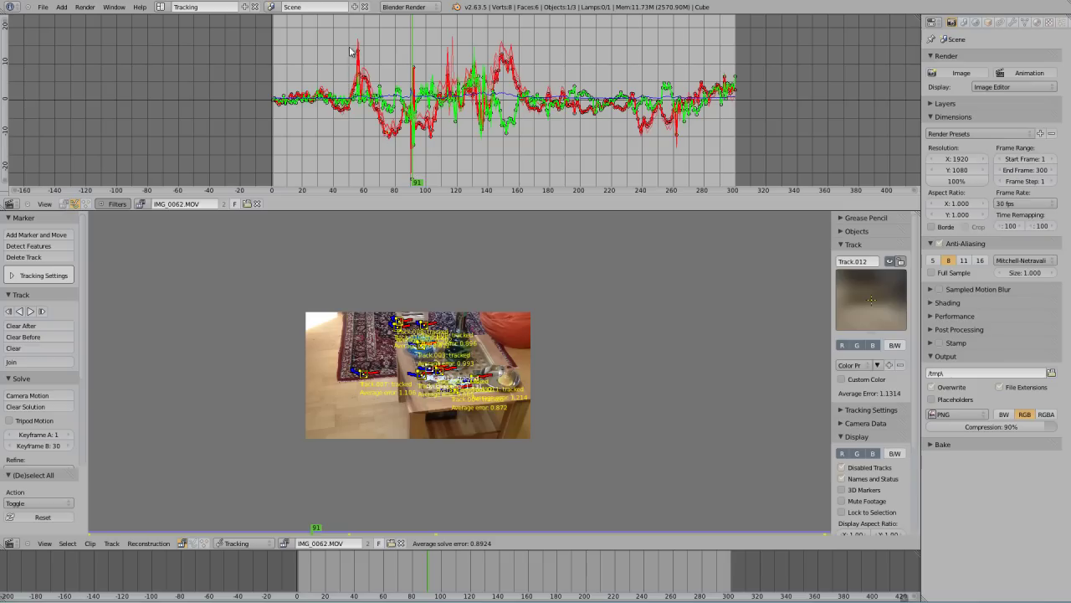
Make rug-edge Track.007 active and jump through frames 57, 91 and 55
scroll(461, 372, up, 2)
click(308, 374)
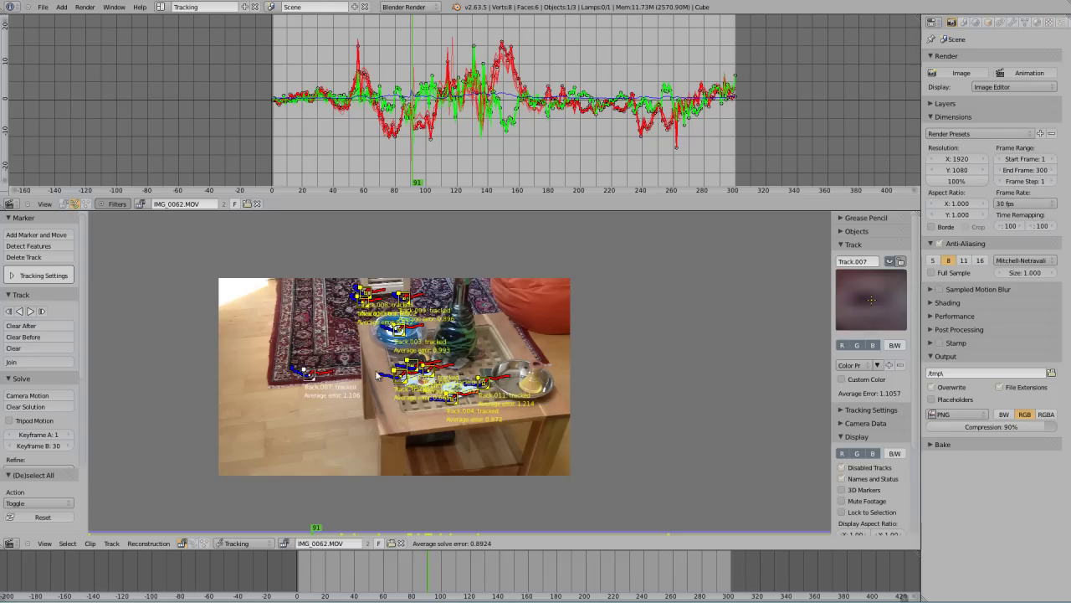
click(358, 138)
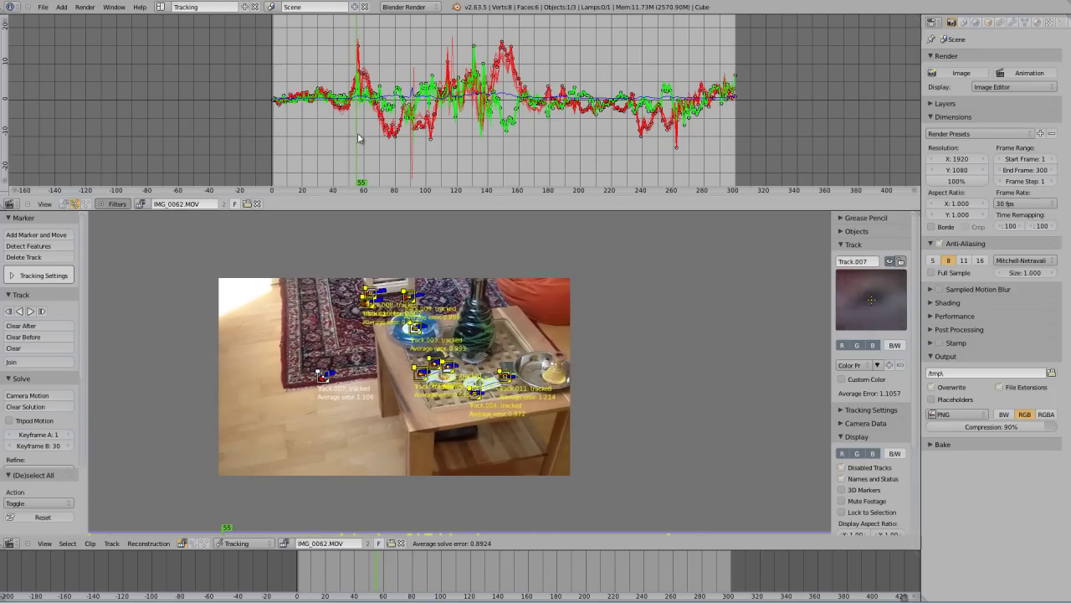
click(412, 143)
click(357, 184)
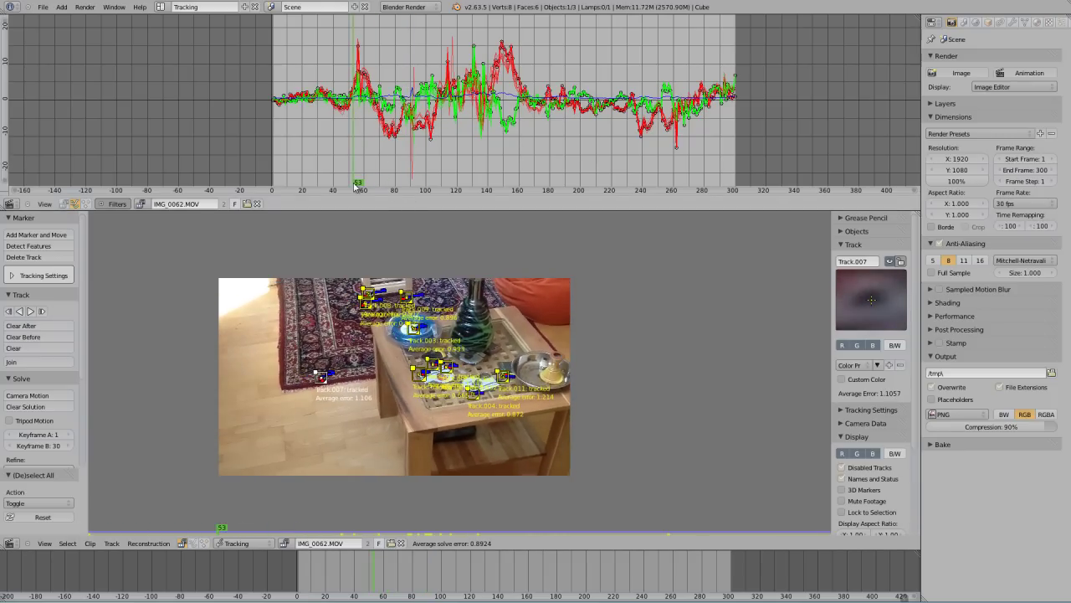
Zoom in on Track.007 and step back and forth between frames 55 and 58
scroll(314, 405, up, 3)
scroll(314, 404, up, 2)
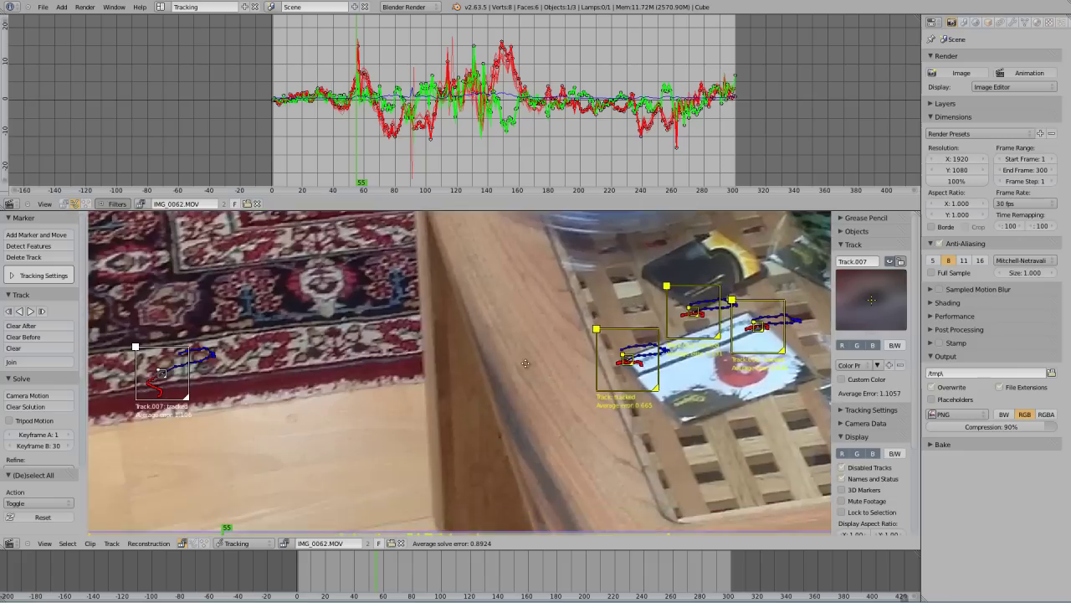
scroll(305, 418, up, 2)
scroll(299, 433, up, 1)
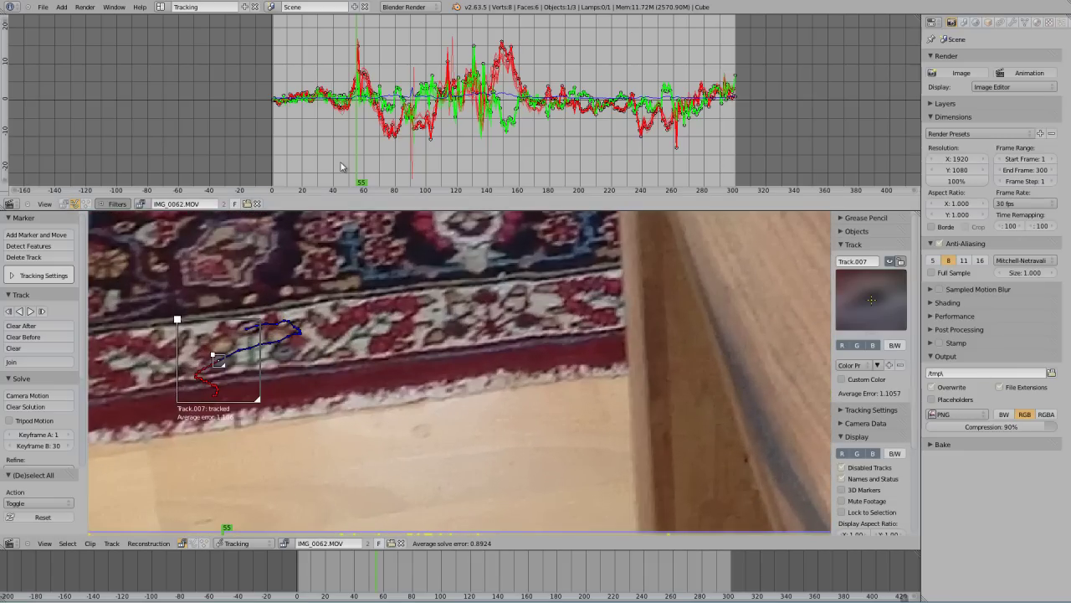
key(Right)
key(Right)
key(Right)
key(Left)
key(Left)
key(Left)
key(Right)
key(Right)
key(Right)
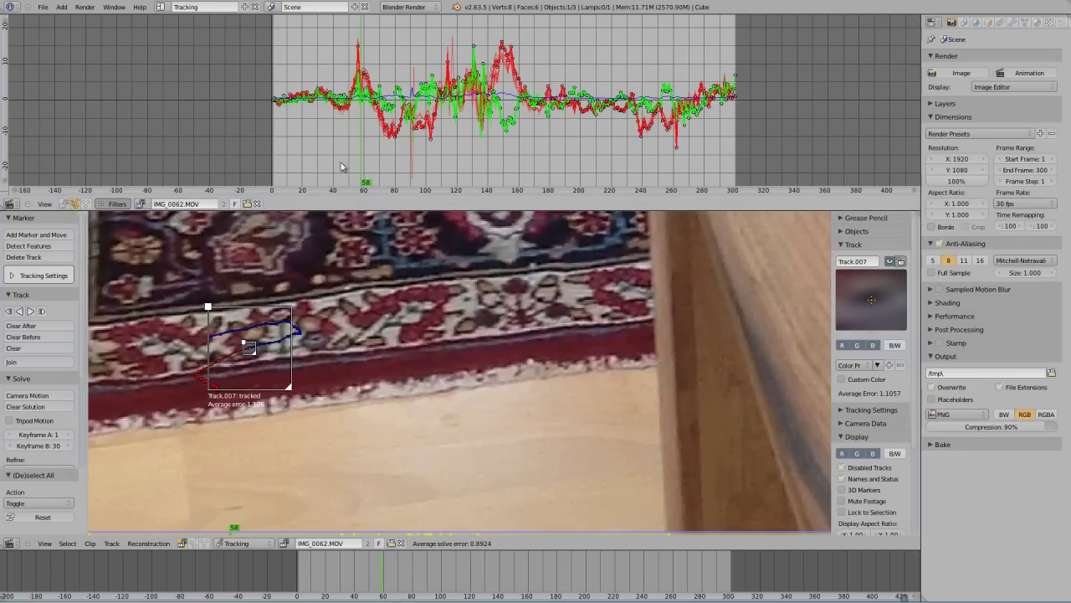
key(Left)
key(Left)
key(Left)
key(Right)
key(Right)
key(Right)
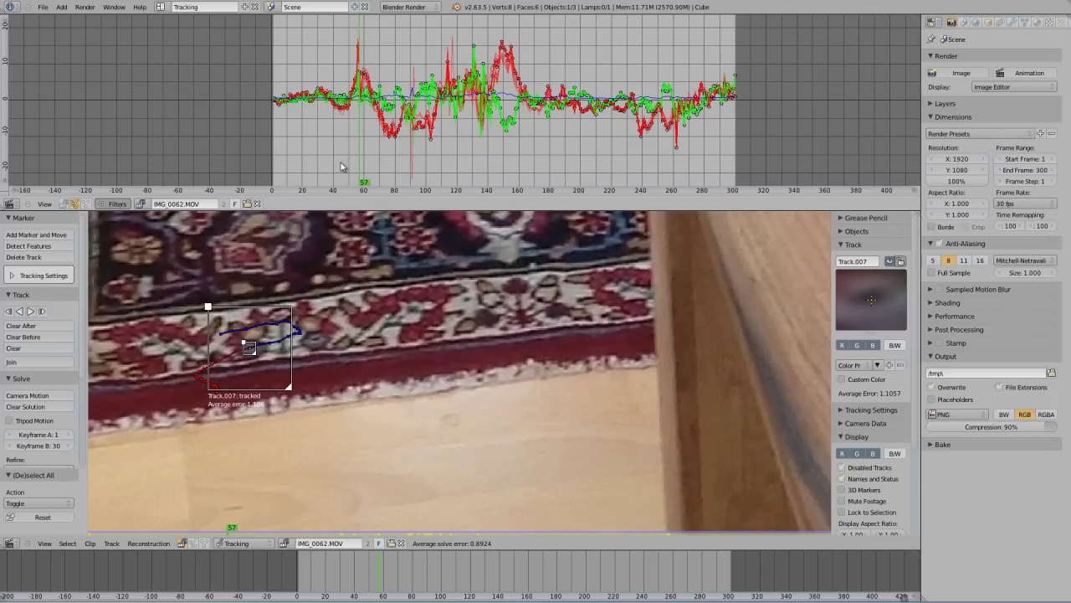
key(Left)
key(Left)
key(Left)
key(Right)
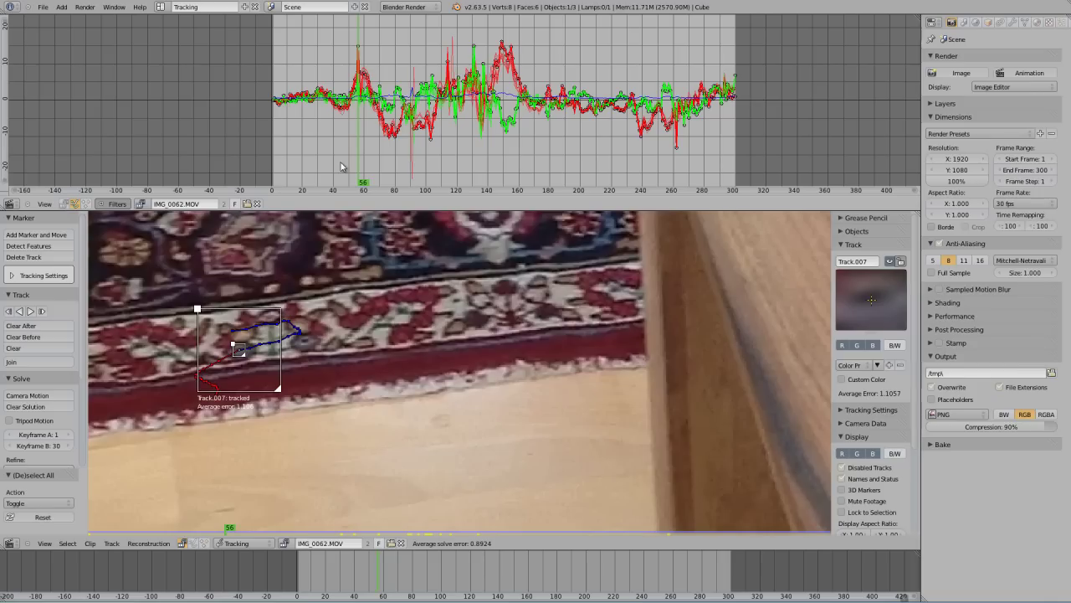
Enable Lock to Selection with only Track.007 selected, zoom in, and scrub to about frame 261
drag(477, 168, 512, 168)
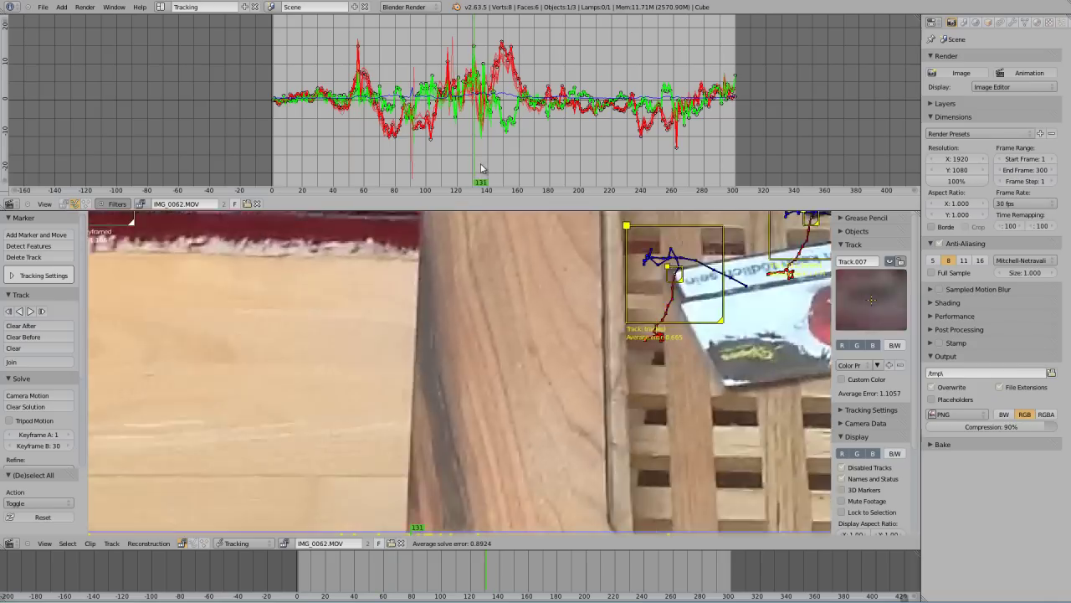
click(842, 511)
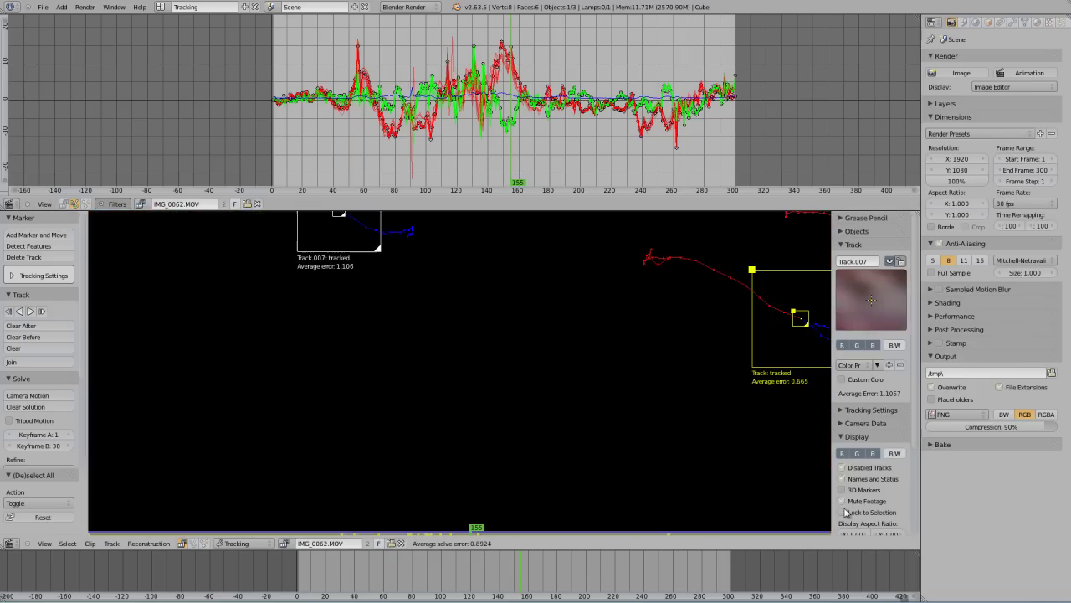
key(Home)
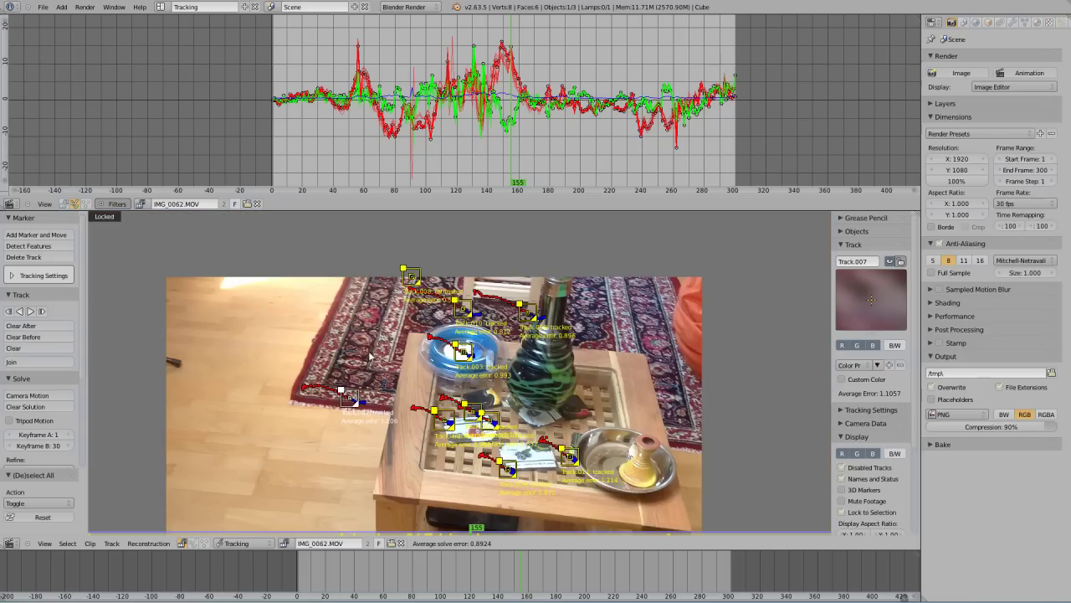
key(a)
click(350, 398)
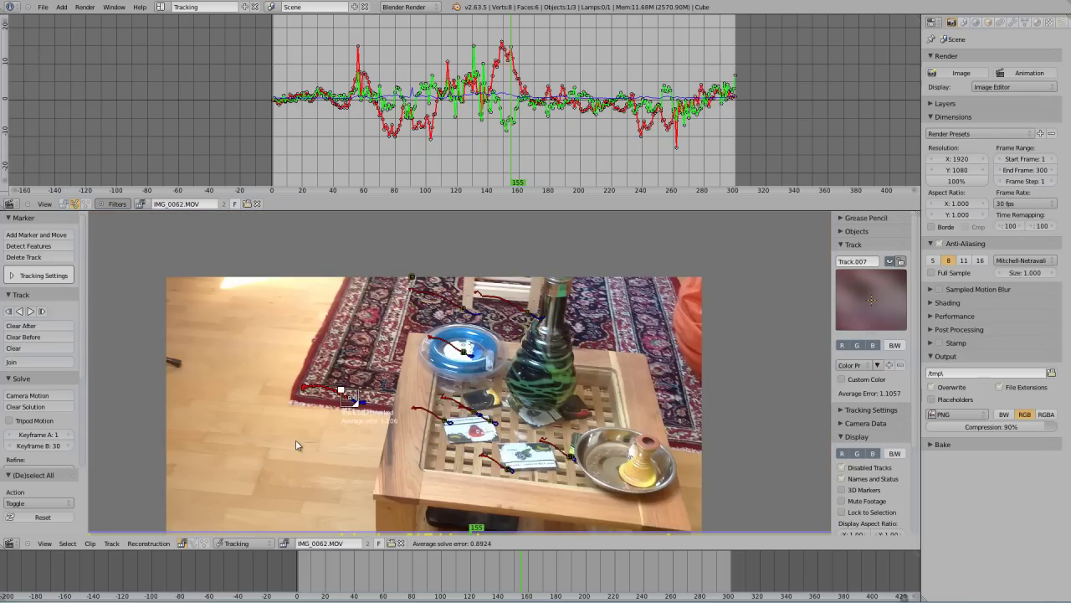
scroll(295, 441, up, 2)
scroll(295, 442, up, 2)
scroll(296, 442, up, 2)
mouse_move(668, 161)
mouse_down()
mouse_move(677, 170)
mouse_move(350, 181)
mouse_up()
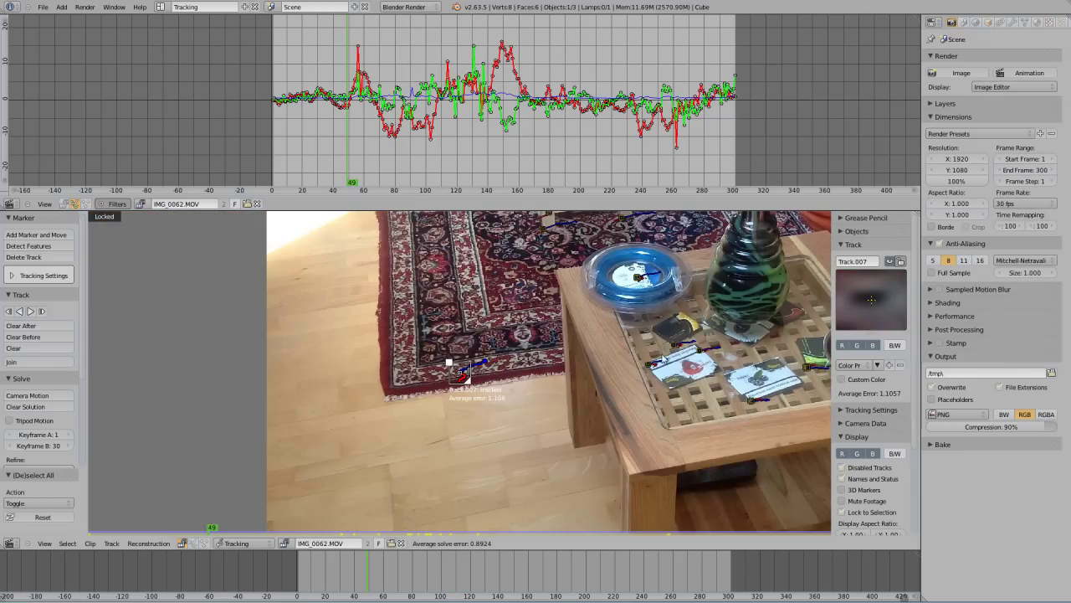
Select the card-corner marker, zoom in on it, and advance to frame 59
click(654, 366)
scroll(442, 297, up, 2)
key(Right)
key(Right)
key(Right)
key(Right)
key(Right)
key(Right)
key(Right)
key(Right)
key(Right)
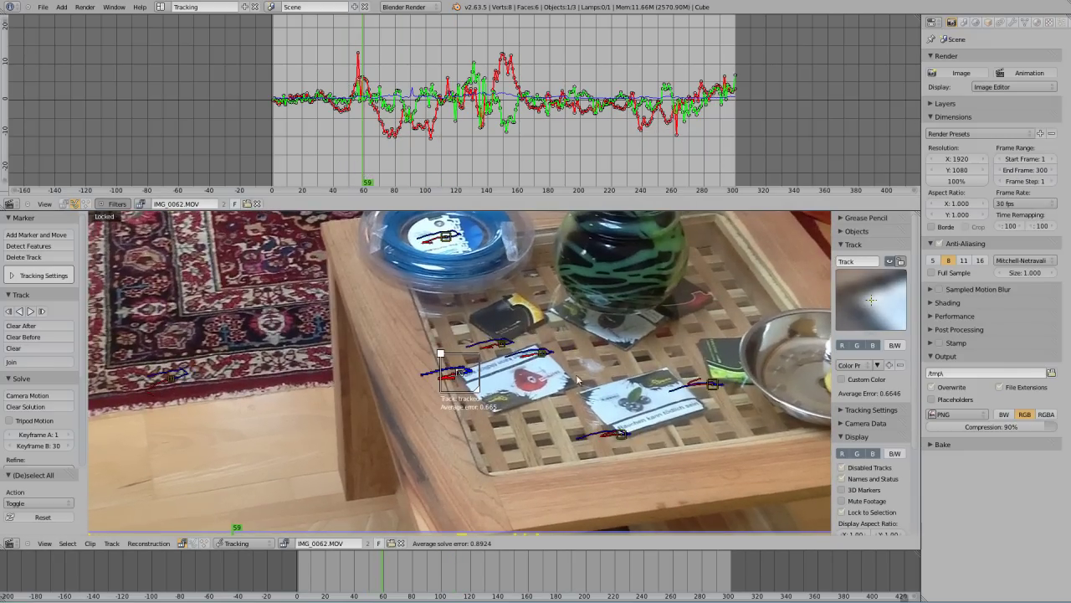
scroll(575, 374, up, 6)
scroll(575, 374, up, 2)
Step the card-corner marker through frames 55 to 58, then scrub to frame 83
click(356, 157)
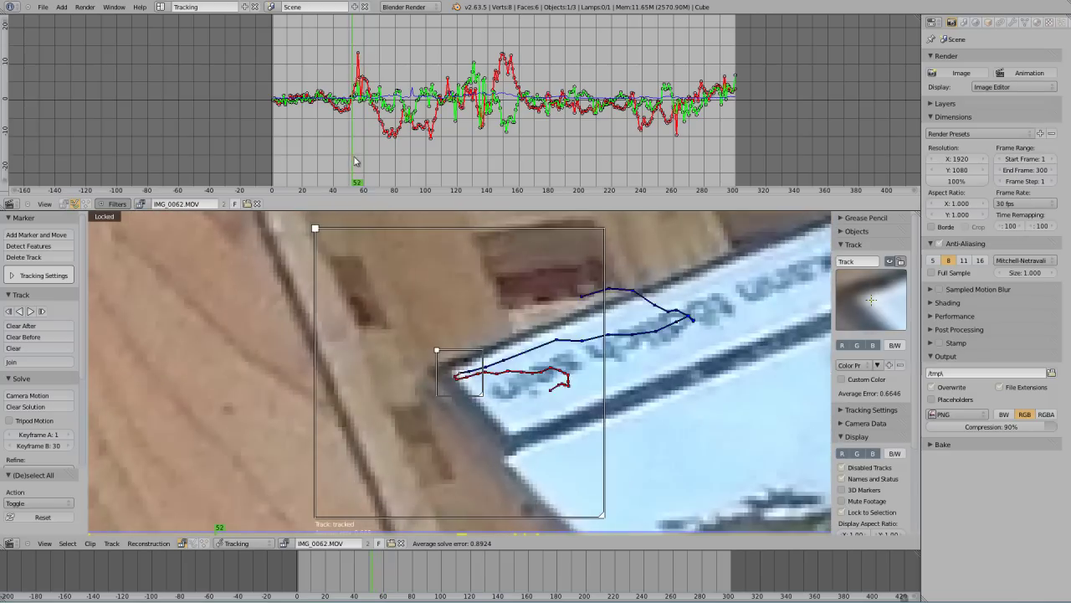
key(Right)
key(Right)
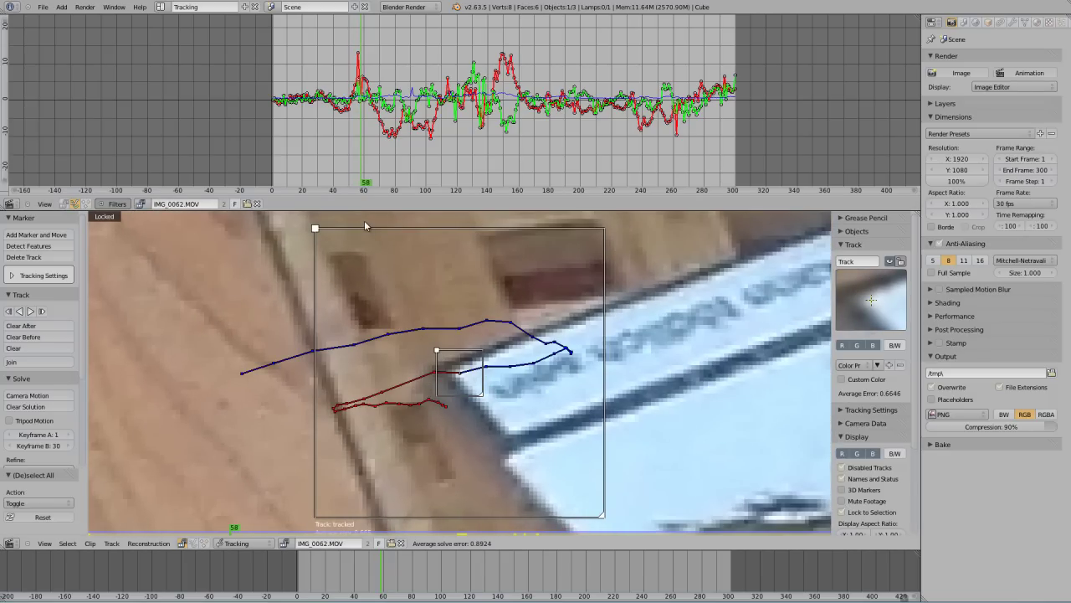
key(Left)
key(Left)
key(Left)
scroll(572, 374, down, 8)
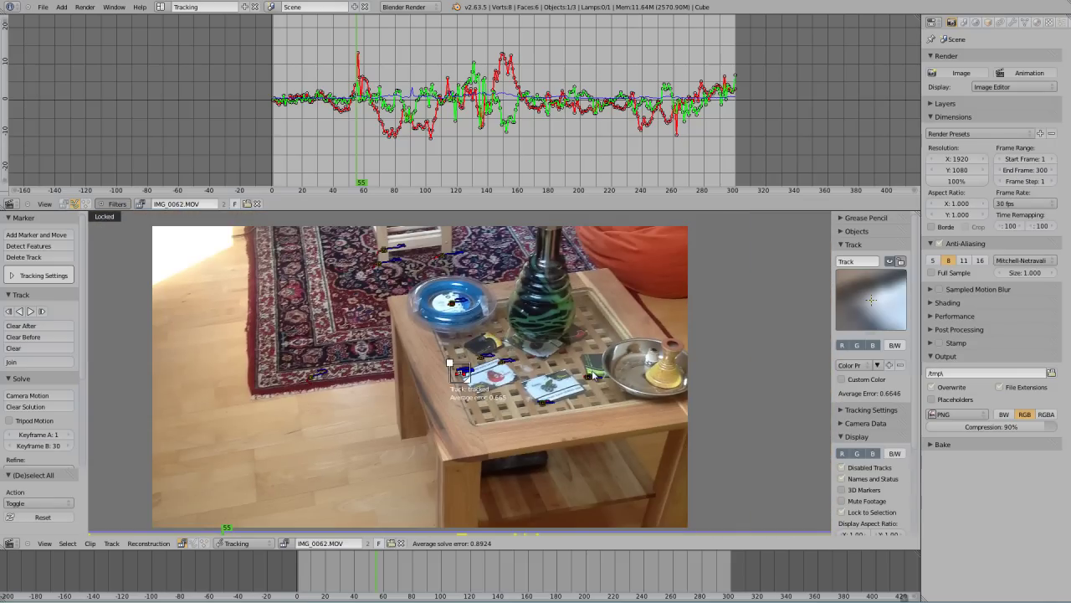
scroll(382, 288, up, 1)
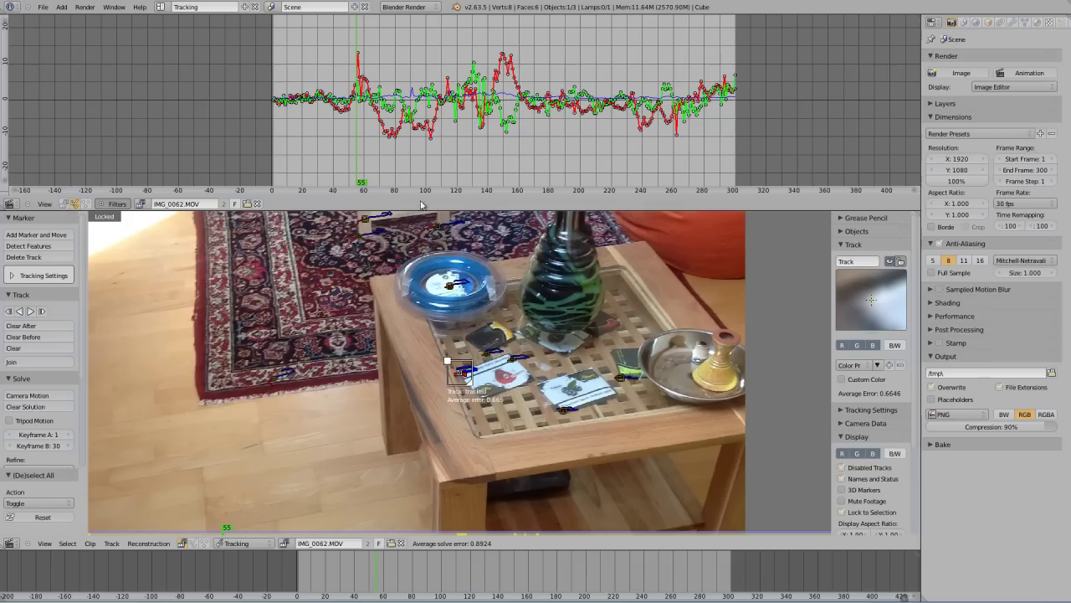
drag(396, 186, 411, 188)
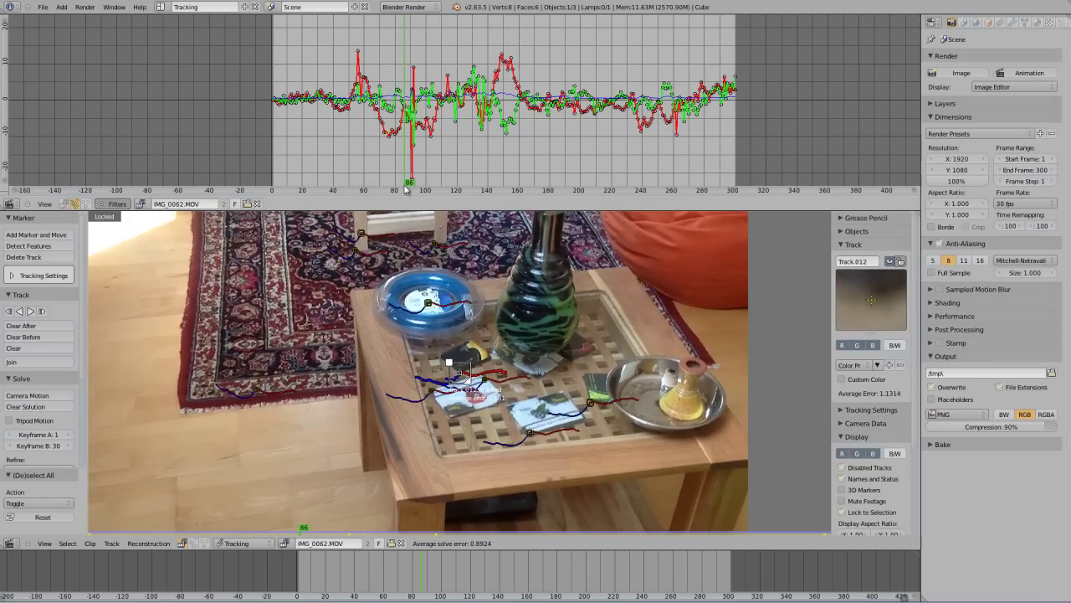
Zoom in, advance to frame 91, and nudge the selected track's marker slightly
scroll(508, 442, up, 3)
scroll(508, 442, up, 1)
key(Right)
key(Right)
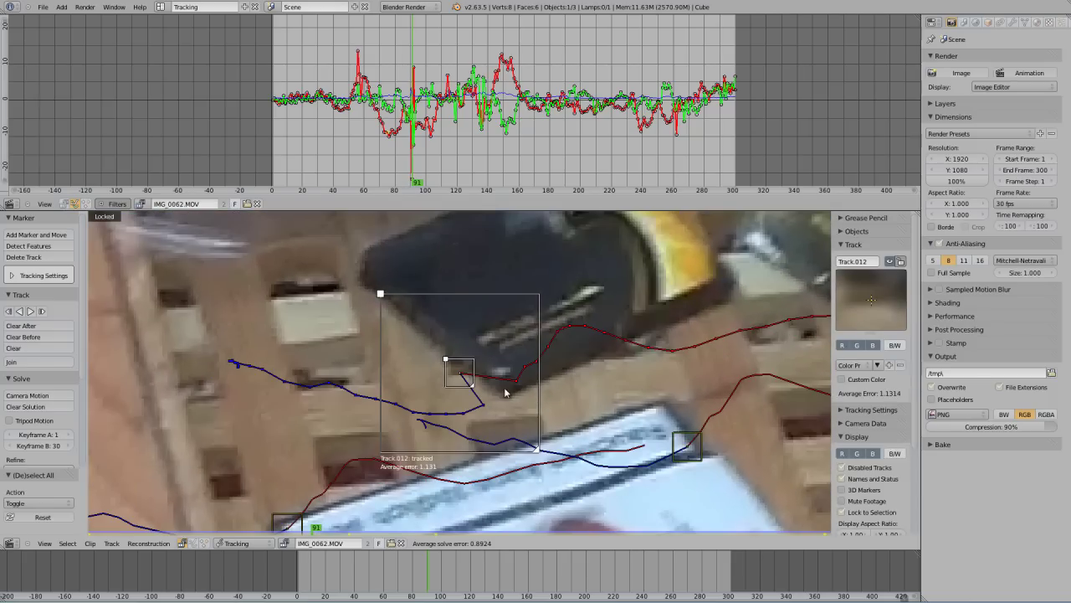
drag(505, 392, 534, 421)
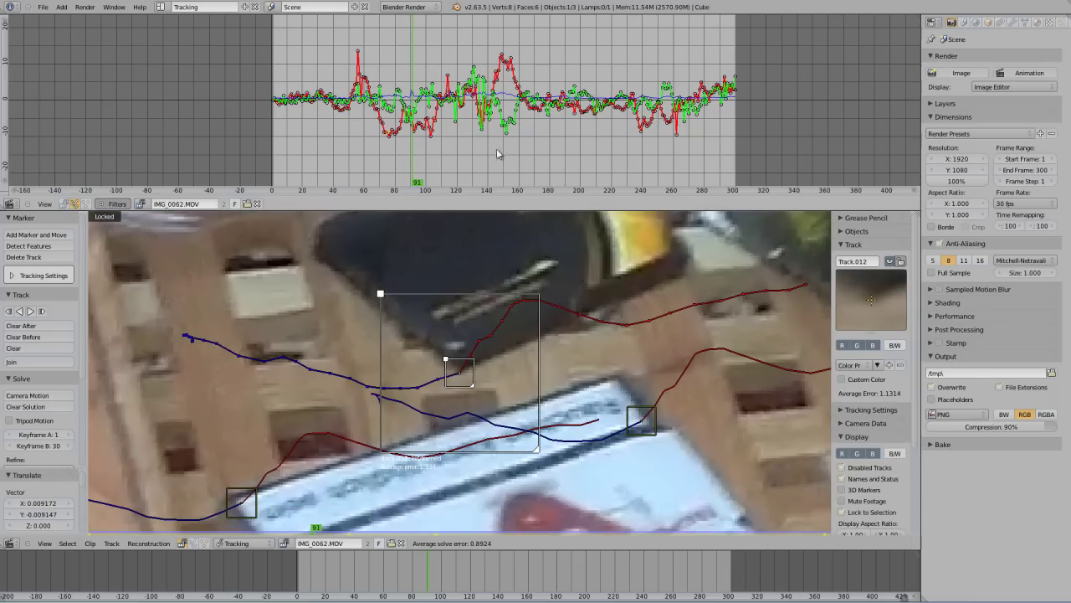
Scrub the footage to frame 265 and zoom back out to the whole clip frame
drag(638, 174, 681, 181)
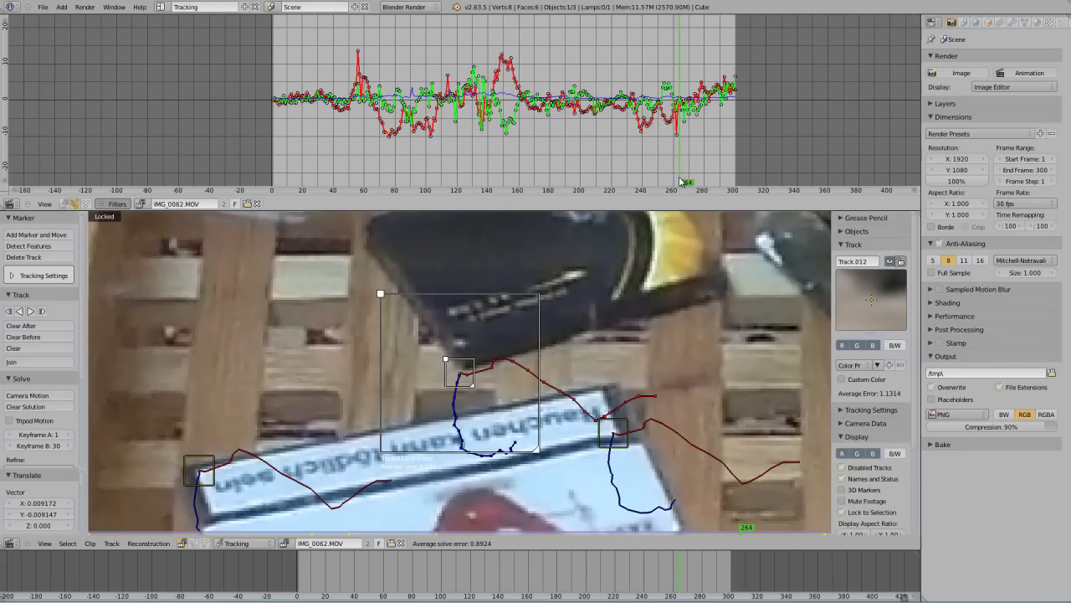
drag(681, 181, 683, 180)
scroll(607, 152, down, 2)
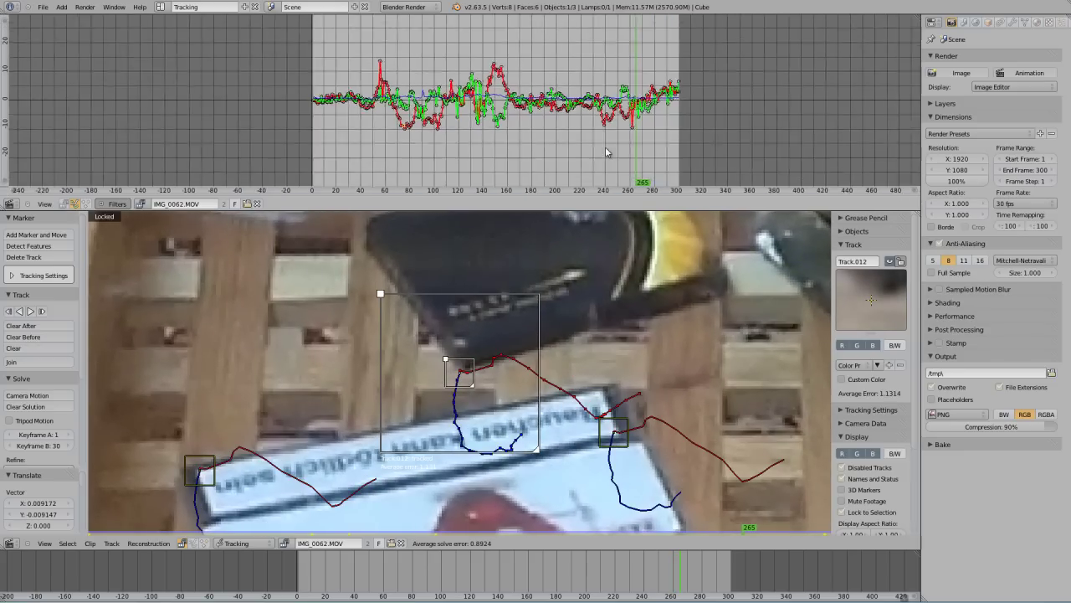
scroll(519, 401, down, 5)
Inspect Track.001 and Track.004 close up around frames 55 to 58
click(512, 399)
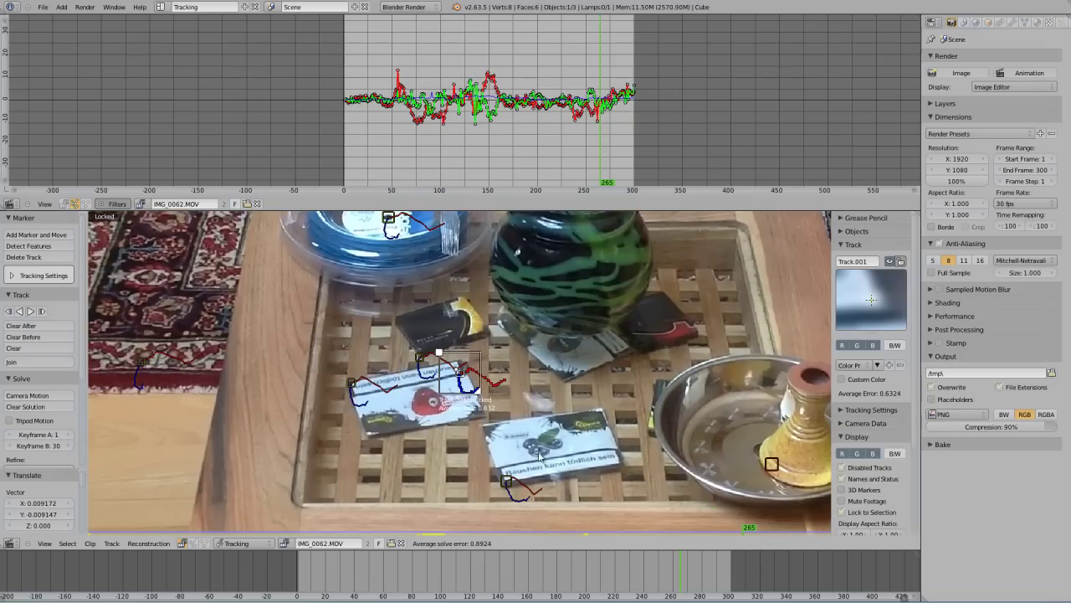
click(507, 477)
drag(397, 138, 406, 145)
scroll(451, 408, up, 7)
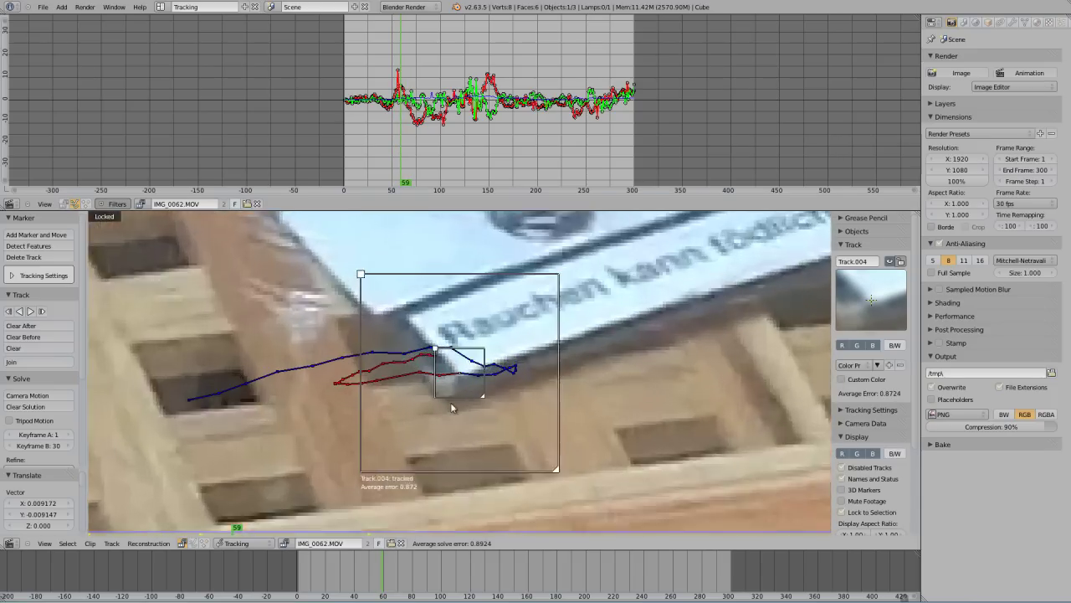
scroll(452, 408, up, 2)
key(Left)
key(Left)
key(Left)
scroll(451, 407, down, 2)
key(Right)
key(Right)
key(Right)
scroll(451, 407, down, 4)
Inspect Track.011 near frame 50 and Track.003 on the blue spool
click(605, 297)
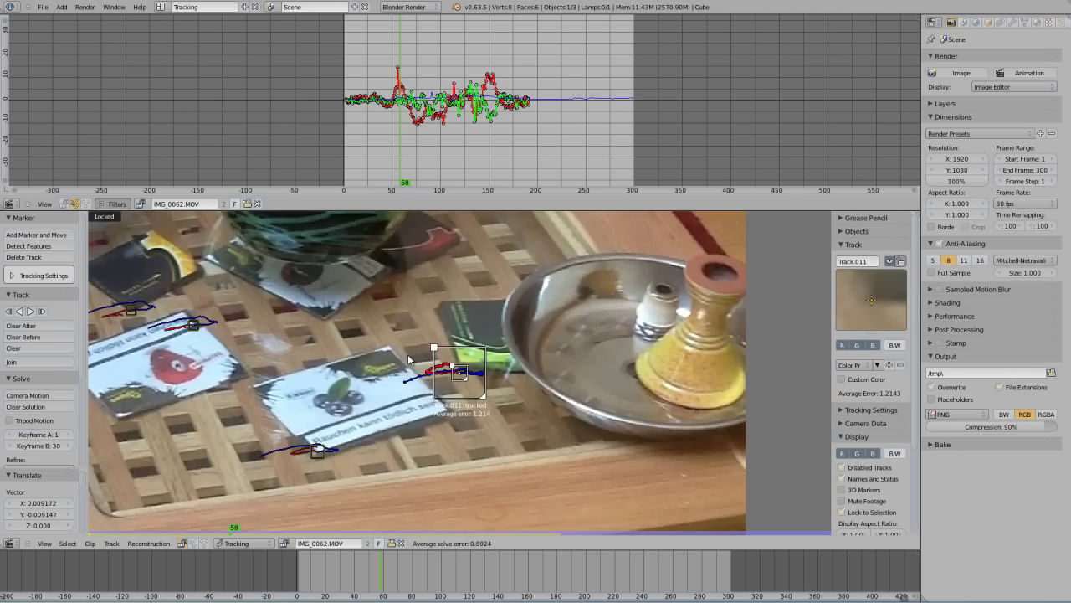
scroll(408, 360, up, 7)
scroll(408, 360, up, 2)
key(Left)
key(Left)
key(Left)
key(Left)
key(Left)
key(Left)
key(Left)
key(Left)
scroll(351, 339, down, 6)
scroll(351, 339, down, 4)
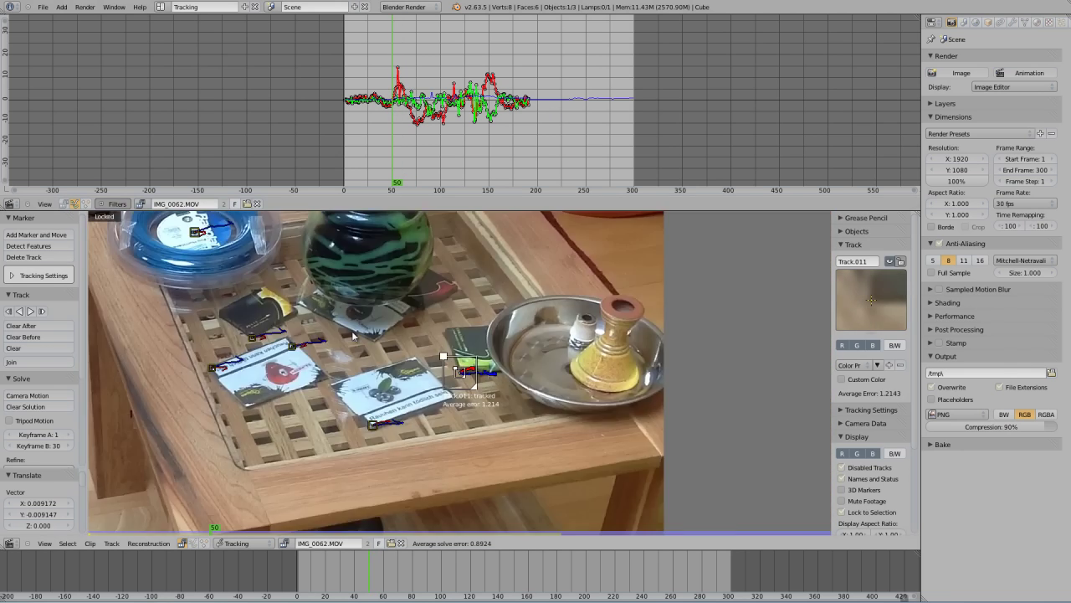
scroll(351, 339, down, 3)
scroll(518, 307, up, 3)
scroll(518, 307, up, 6)
click(530, 316)
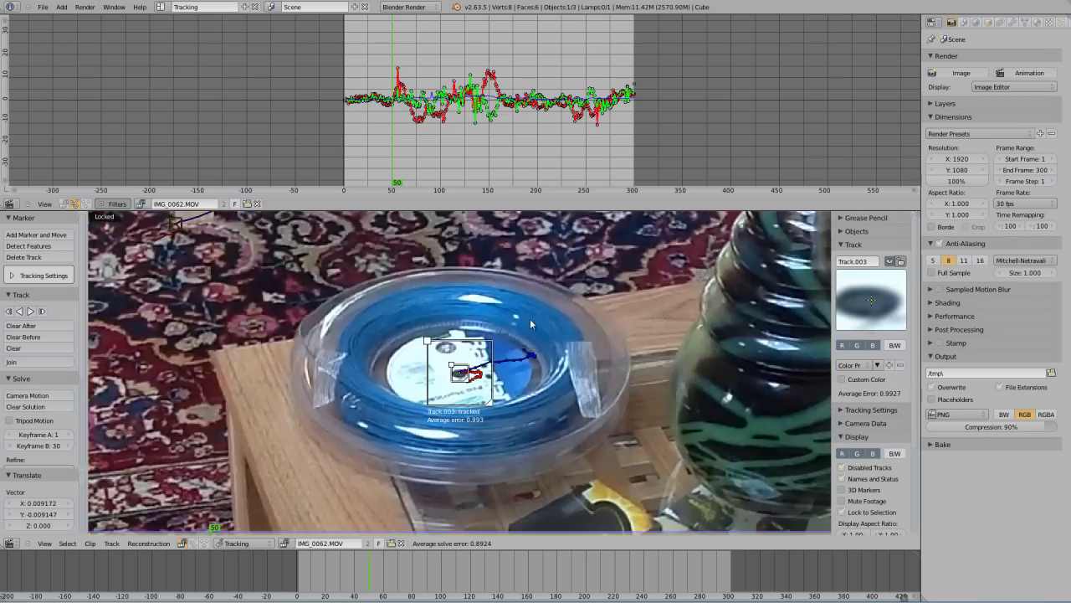
scroll(491, 327, up, 4)
scroll(373, 326, down, 4)
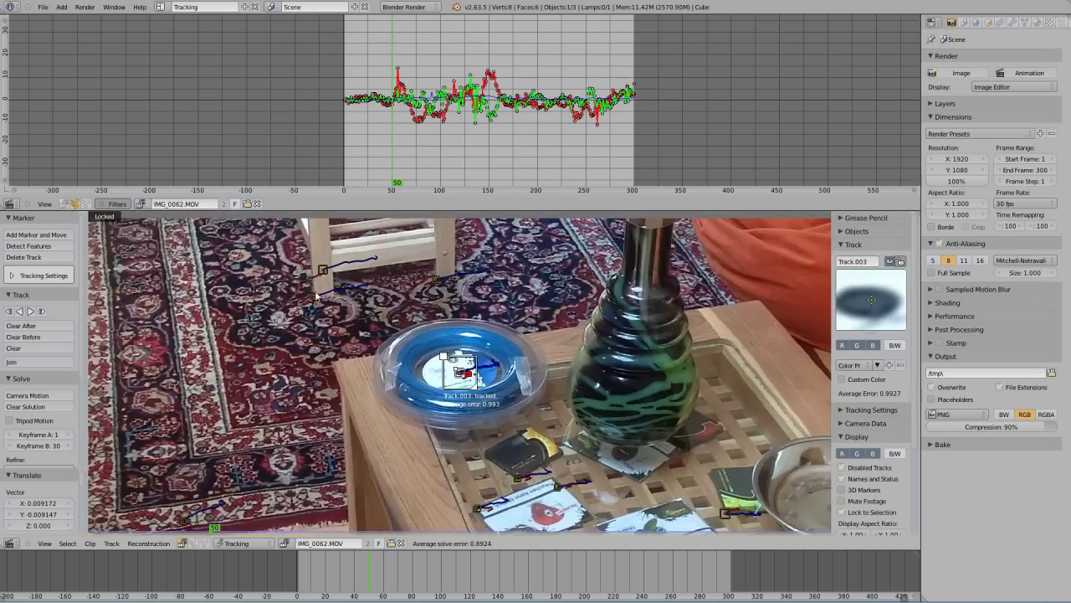
Check Track.010 and Track.008, then select Track.009 and jump to frame 122
click(316, 294)
click(469, 347)
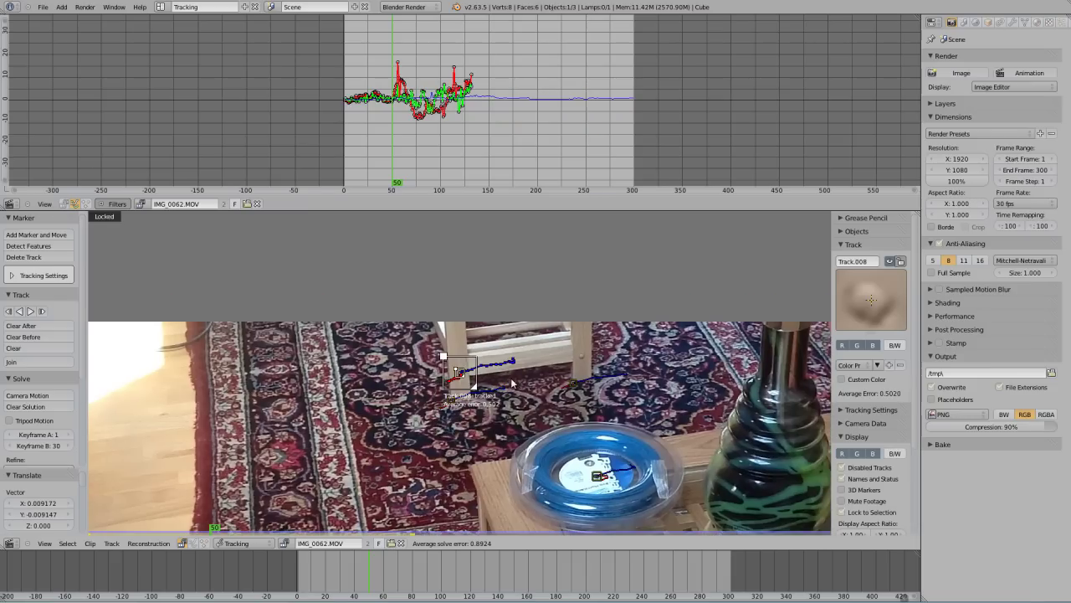
click(574, 385)
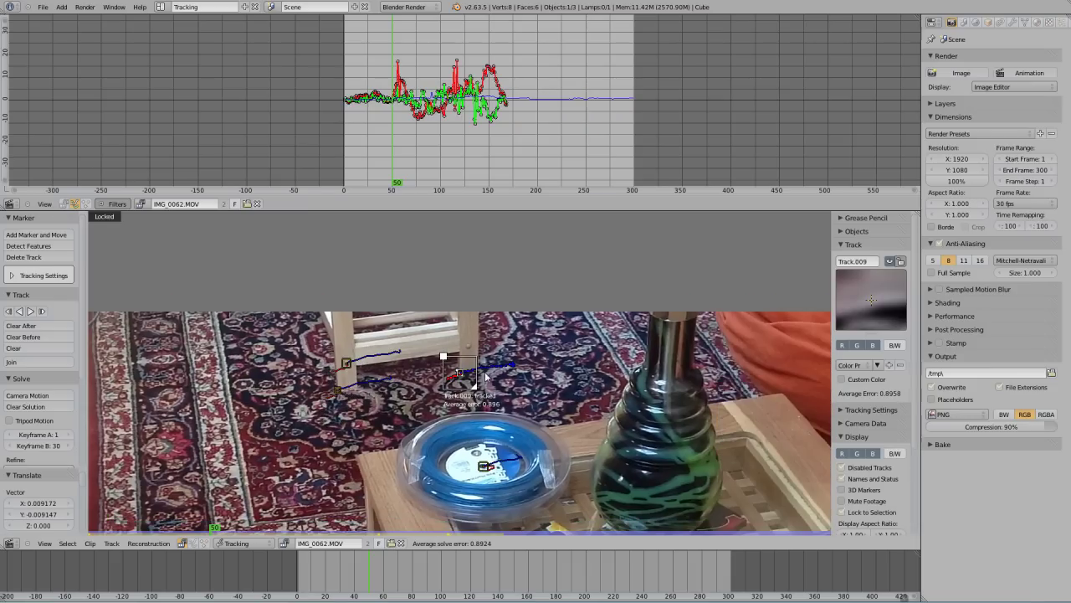
scroll(486, 377, up, 5)
drag(398, 161, 462, 162)
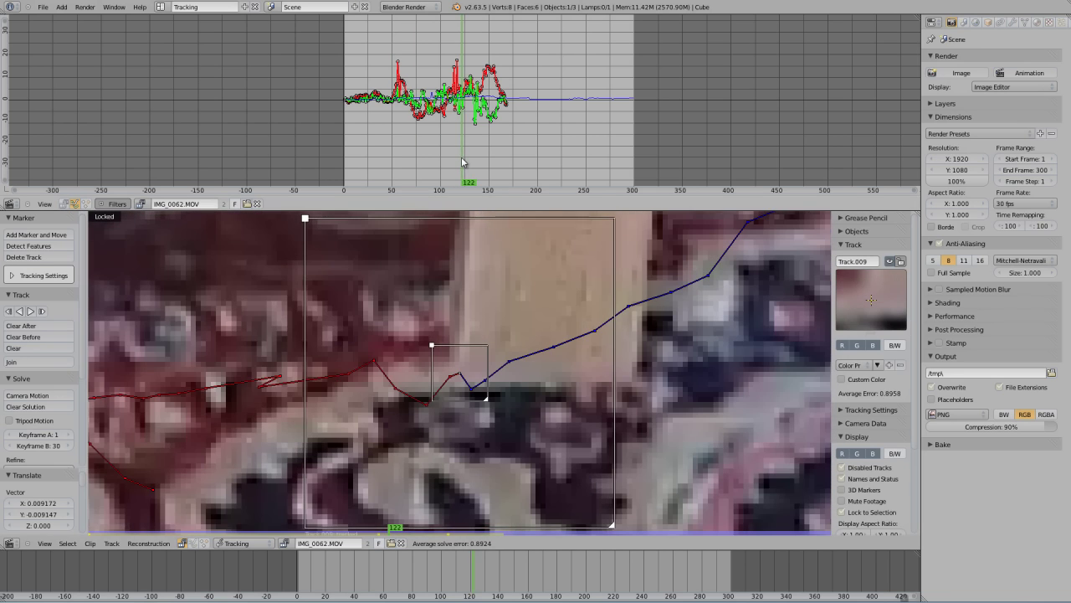
Reposition Track.009's marker onto the rug feature on frames 122, 121 and 120
key(g)
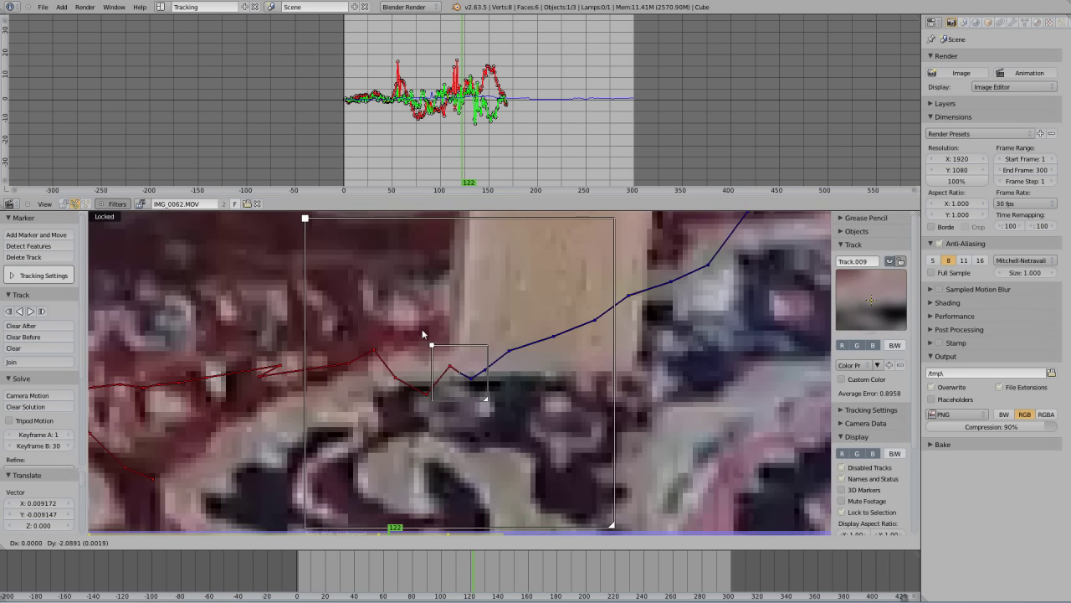
click(422, 329)
key(Left)
key(g)
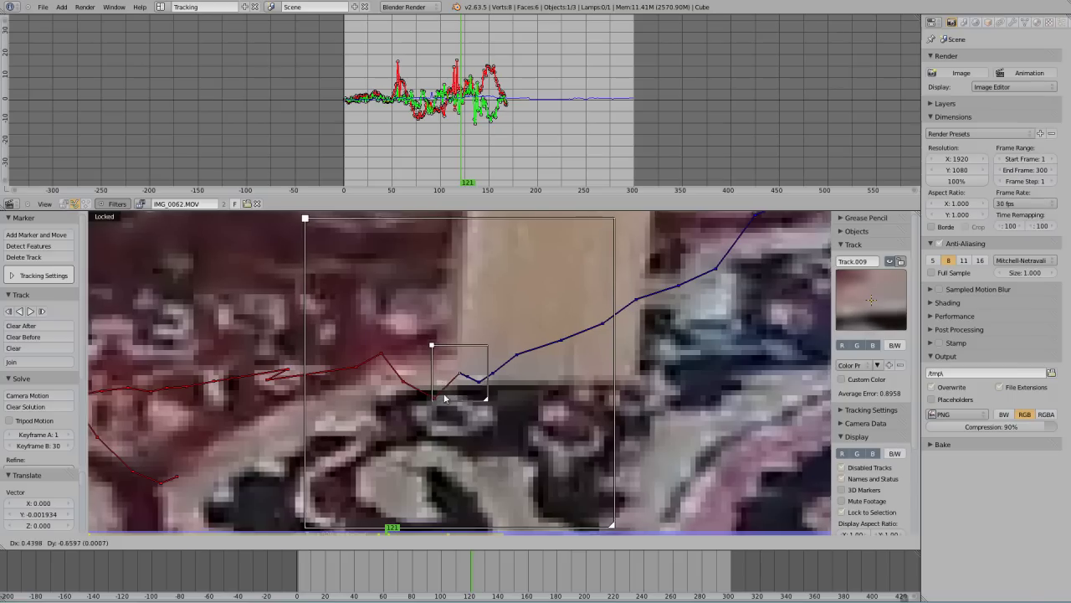
click(444, 411)
key(Left)
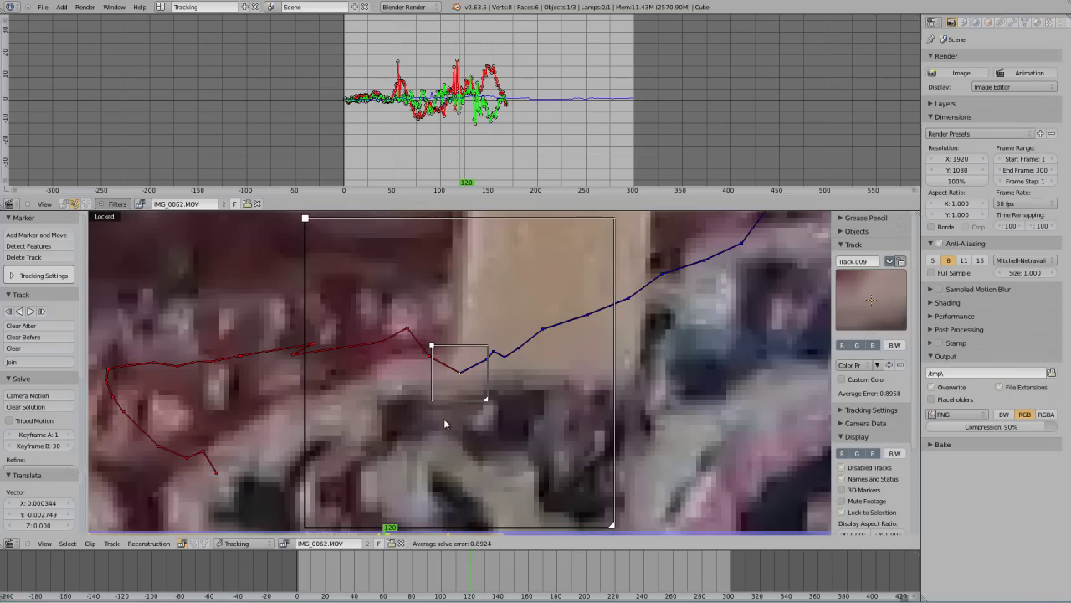
key(g)
click(450, 393)
Reposition Track.009's marker on frames 116 and 114
key(Left)
key(Left)
key(Left)
key(Left)
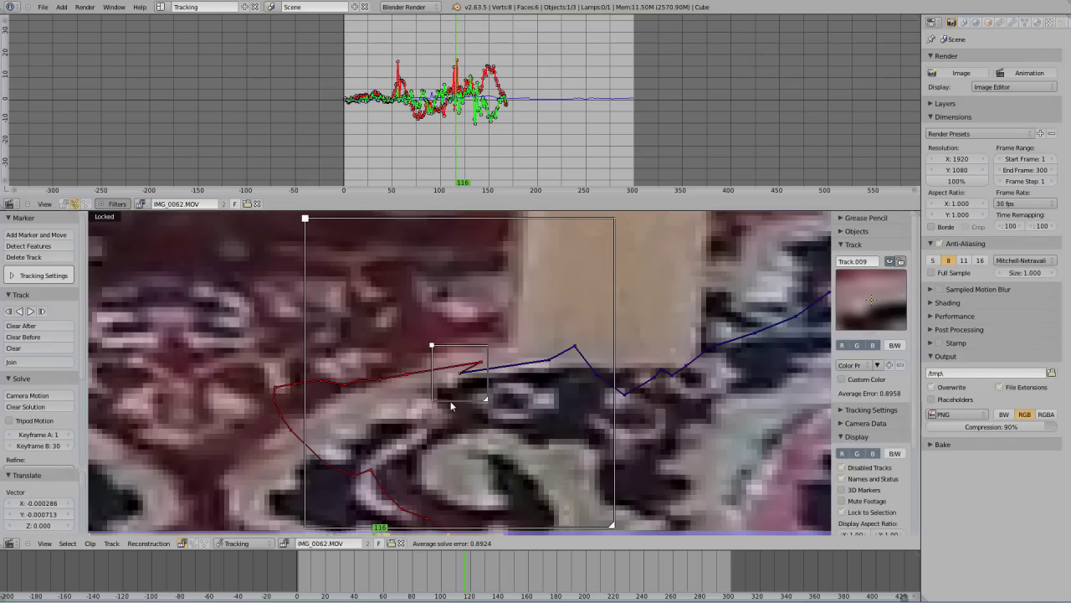
key(g)
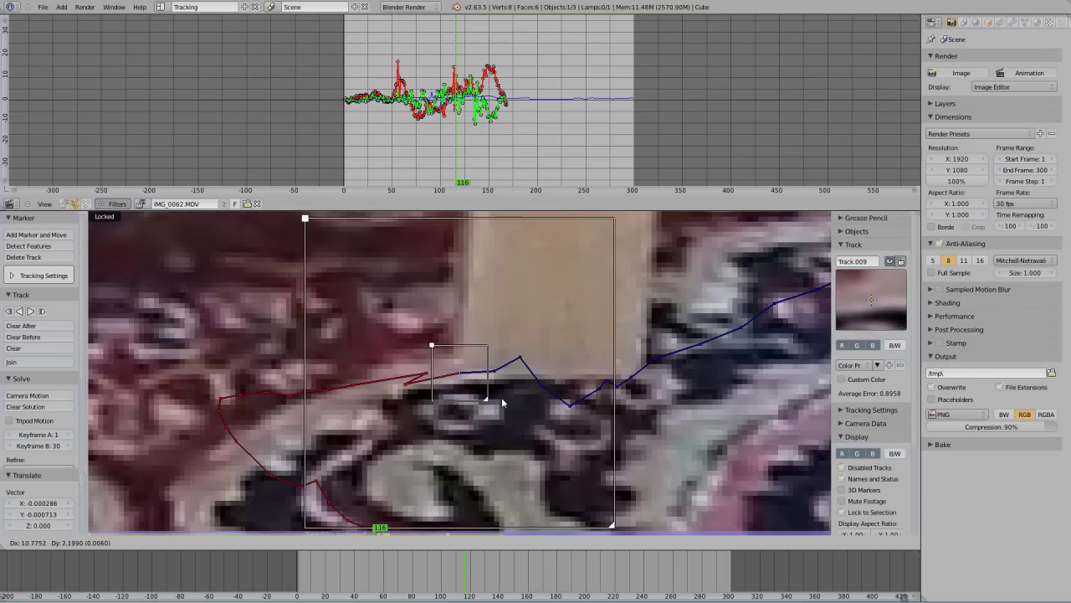
click(505, 400)
key(Left)
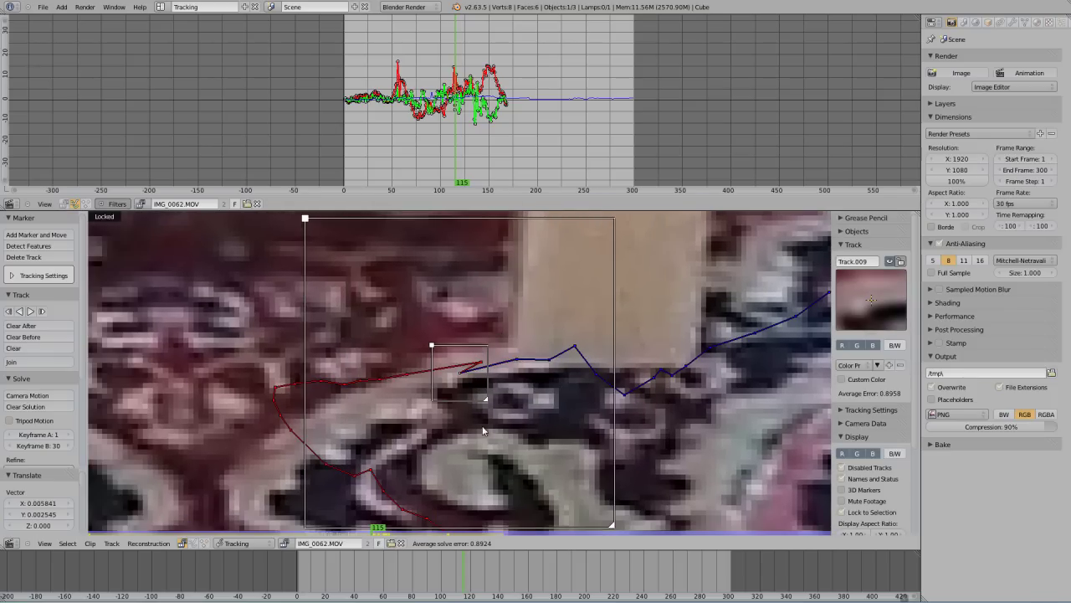
key(Left)
key(g)
click(537, 418)
Review the corrected path from frame 110 to 146, track forward to frame 160, return to frame 1
key(Left)
key(Left)
key(Left)
key(Left)
key(Right)
key(Right)
key(Right)
key(Right)
key(Right)
key(Right)
key(Right)
key(Right)
key(Right)
key(Right)
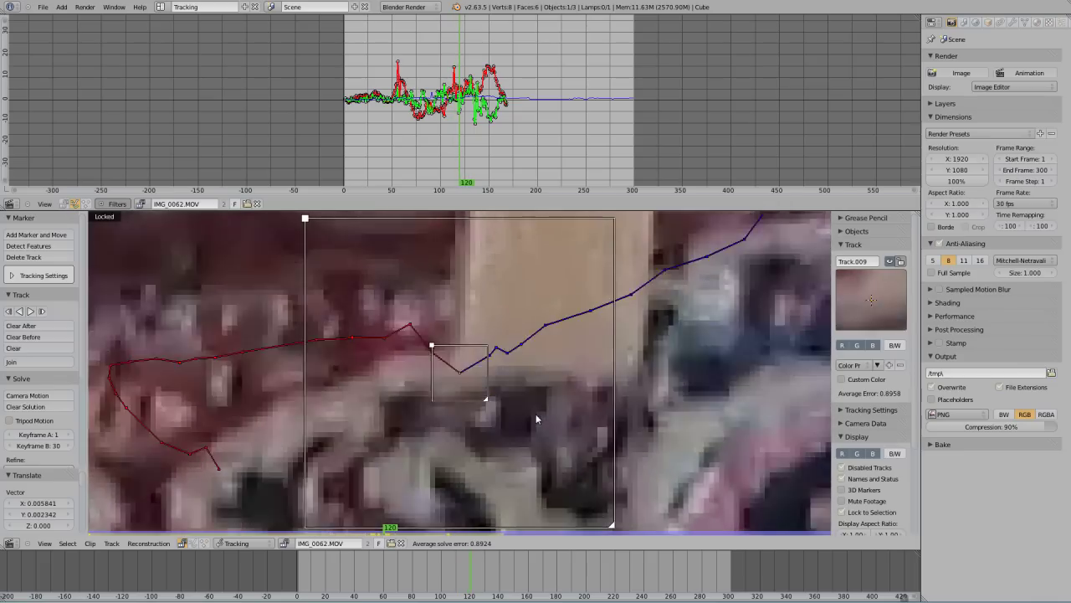
key(Right)
key(Right)
key(Right)
key(Right)
key(Right)
key(Right)
key(Right)
key(Right)
key(Right)
key(Right)
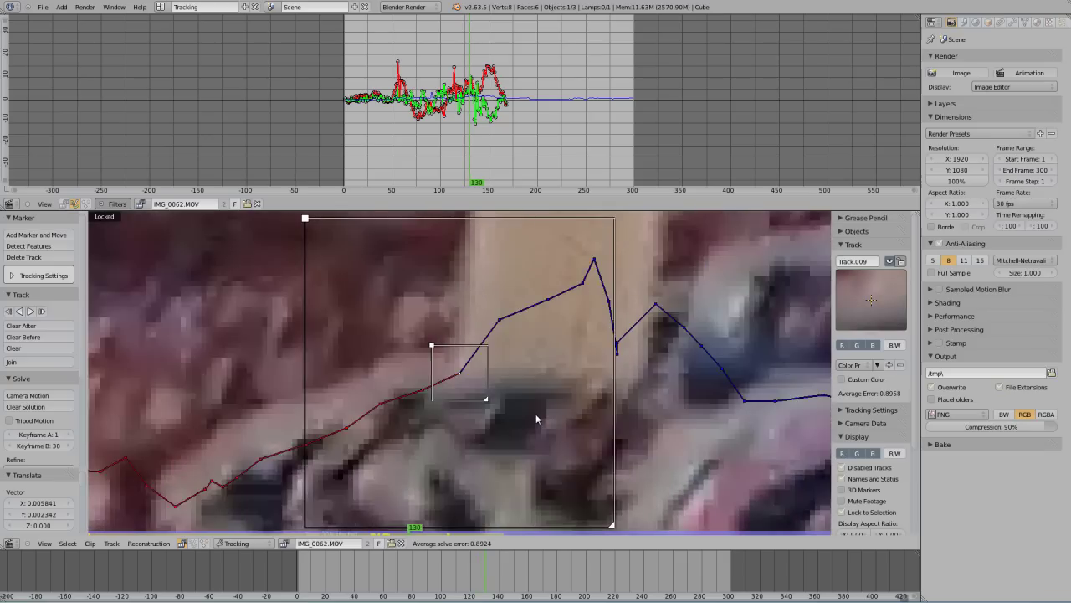
key(Right)
key(Right)
key(Right)
key(Right)
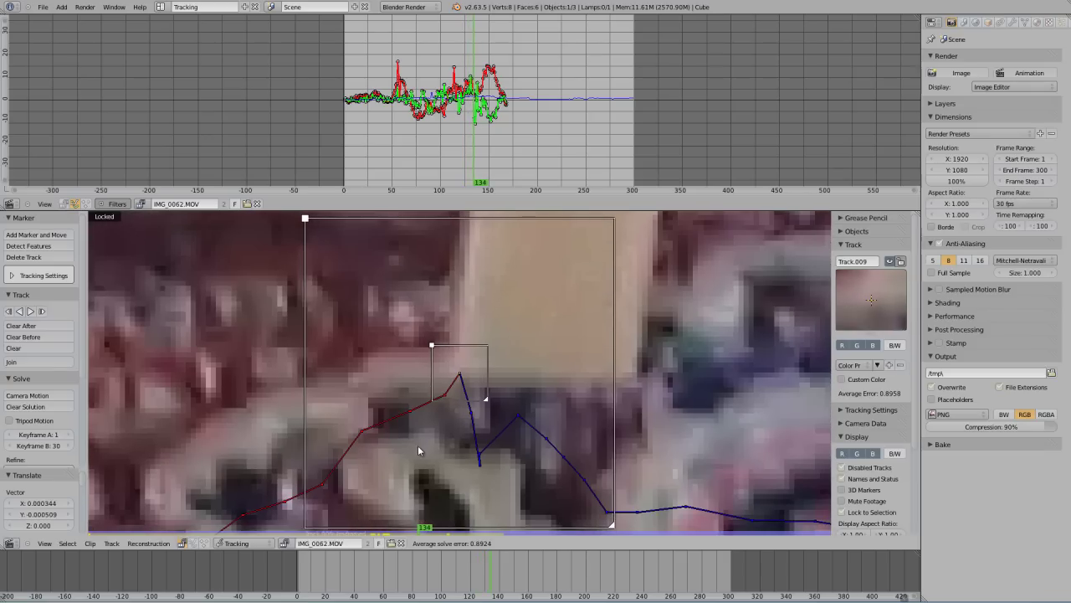
key(Right)
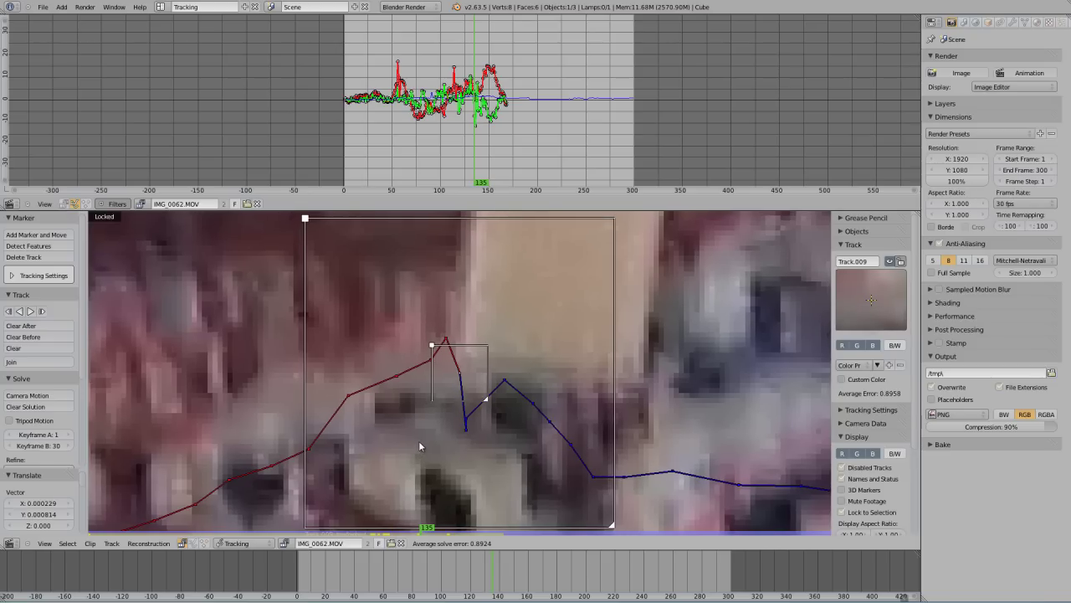
key(Right)
key(Right)
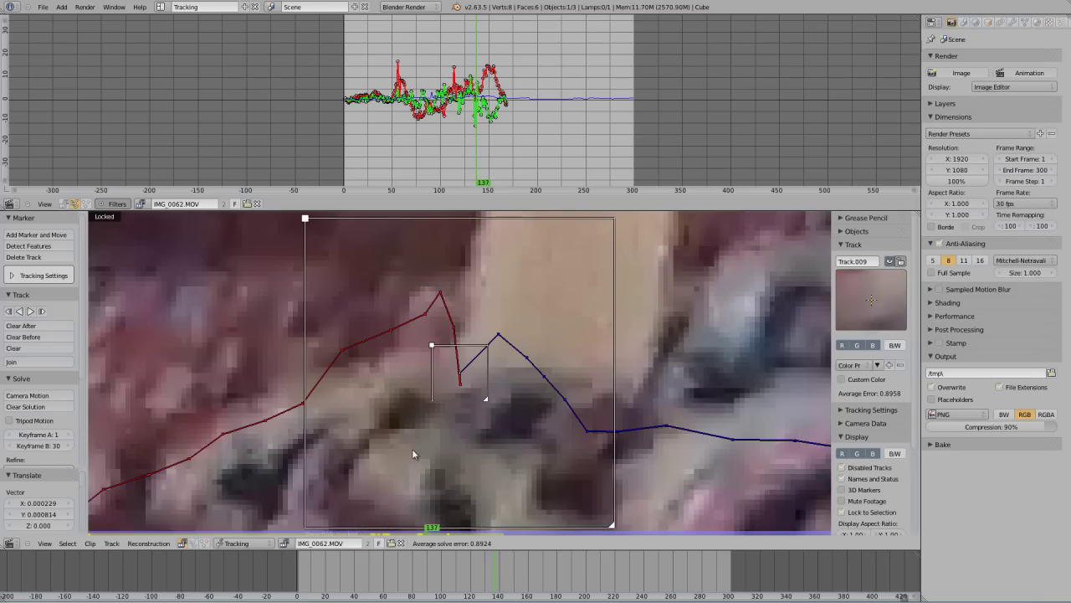
key(Right)
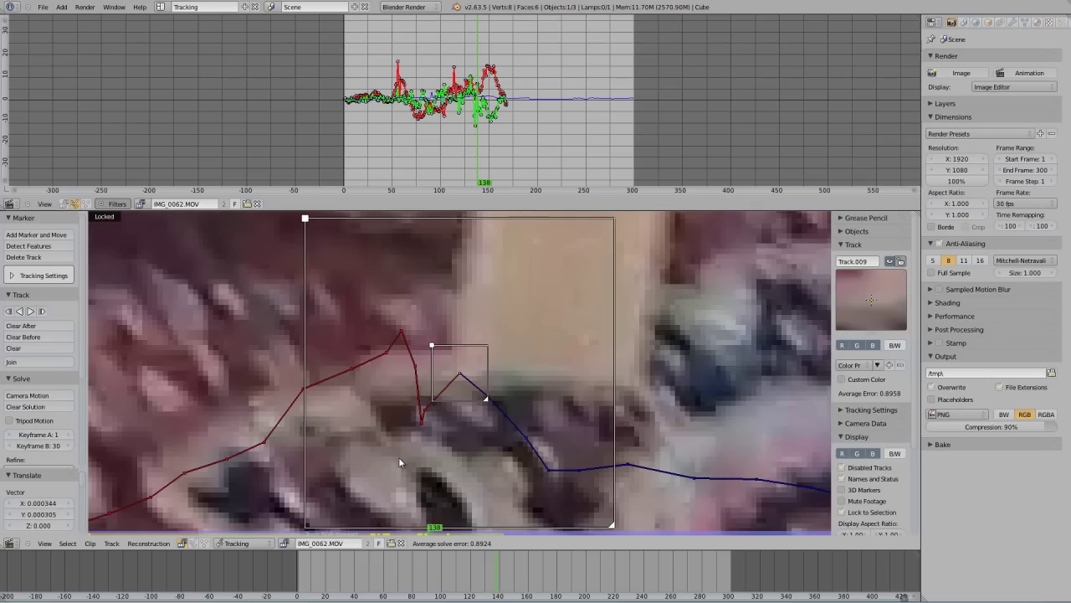
key(Right)
key(Right)
key(Right)
key(Right)
key(Right)
key(Right)
key(Right)
key(Right)
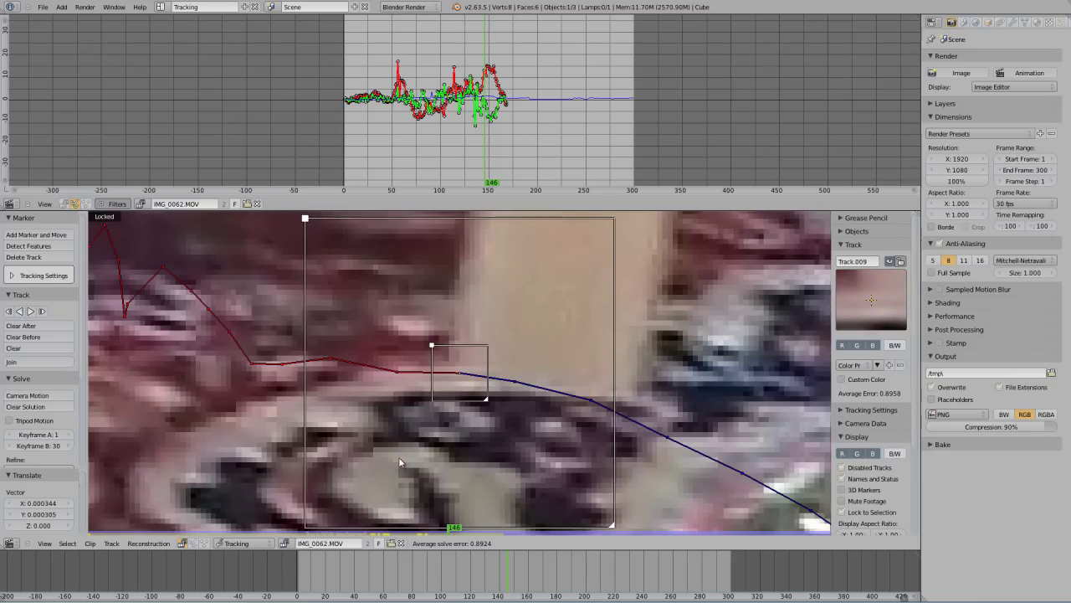
key(Right)
key(Right)
key(Right)
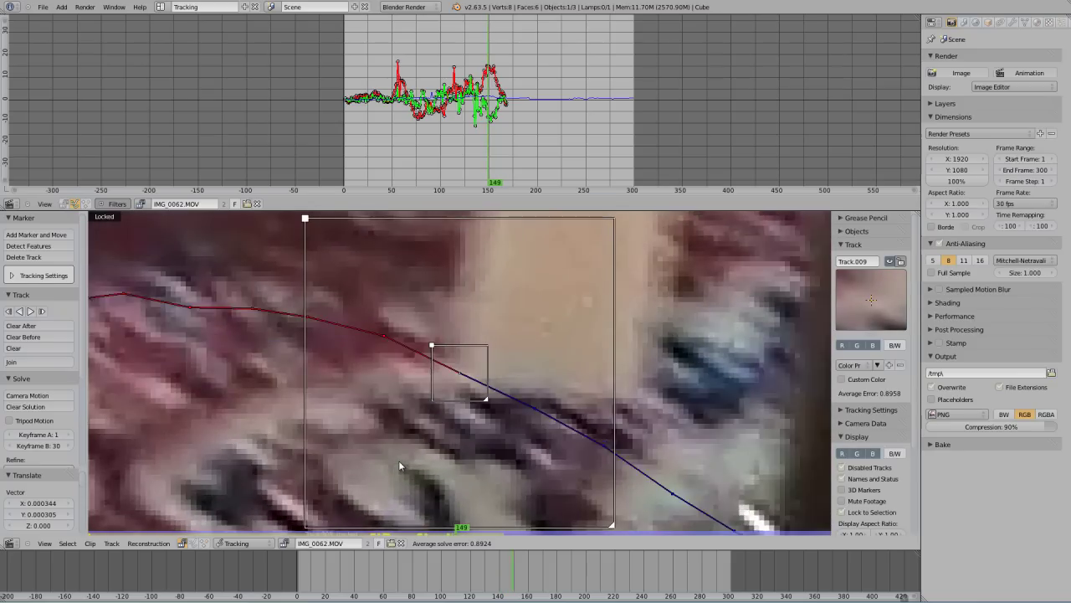
key(ctrl+t)
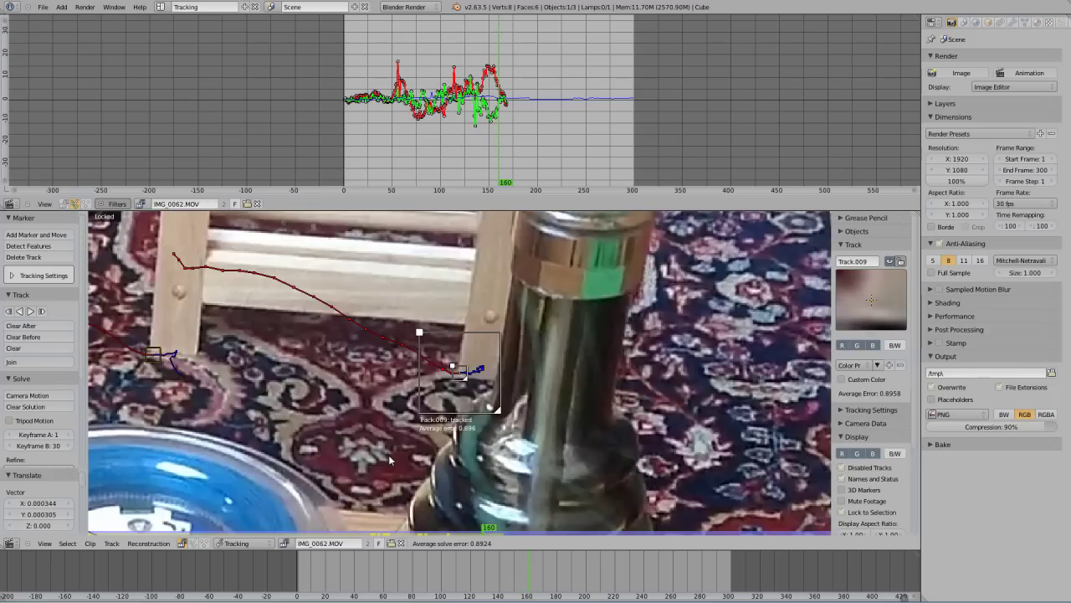
key(shift+Left)
Unlock the view, show the whole footage frame, and solve camera motion from all tracks
key(l)
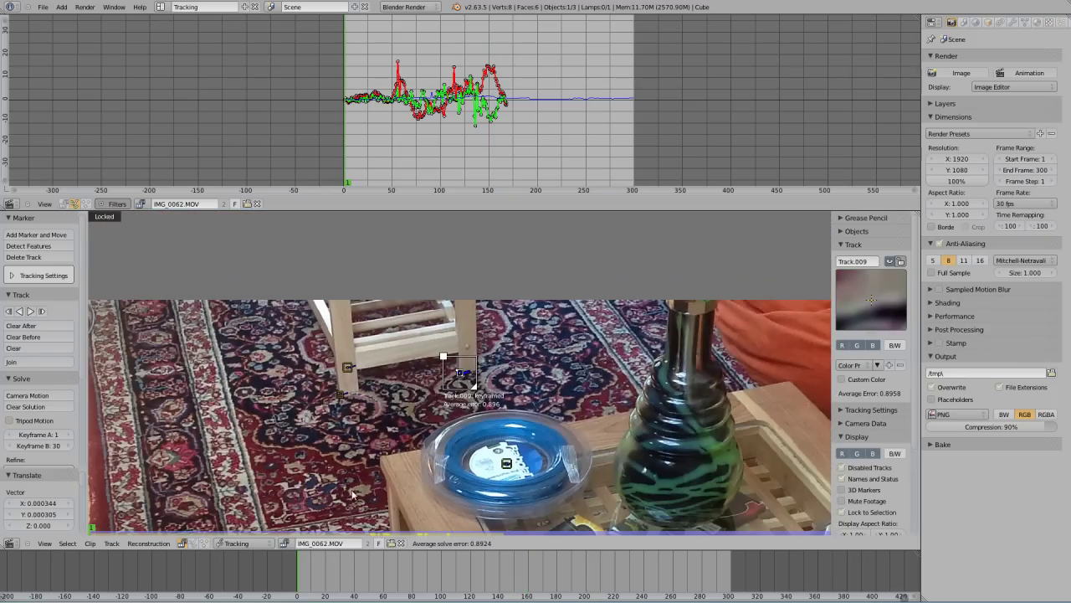
key(a)
key(a)
scroll(396, 496, down, 7)
middle_drag(396, 495, 379, 470)
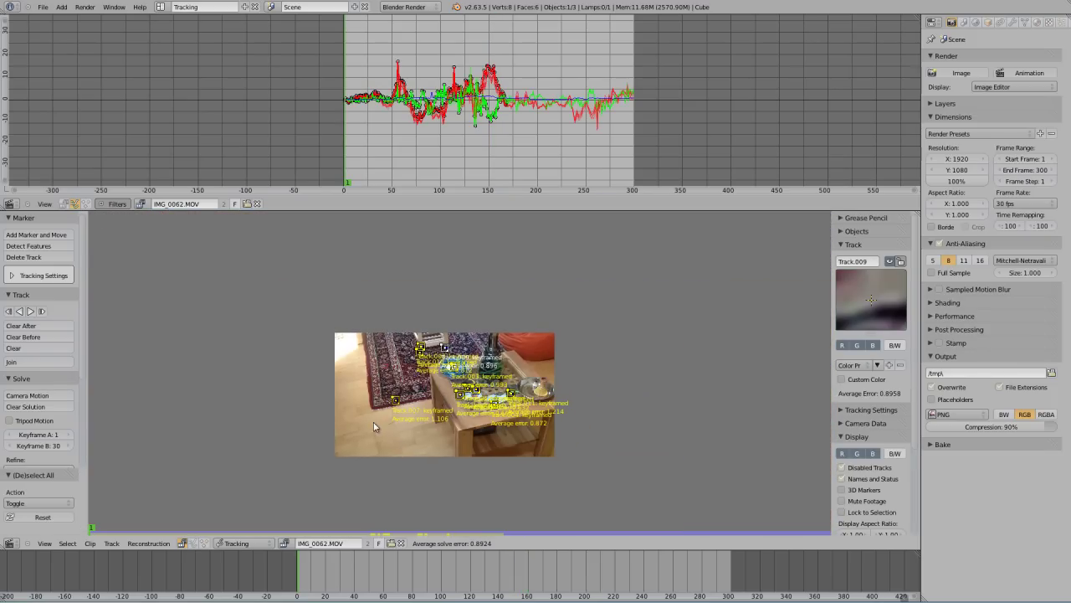
scroll(380, 427, up, 3)
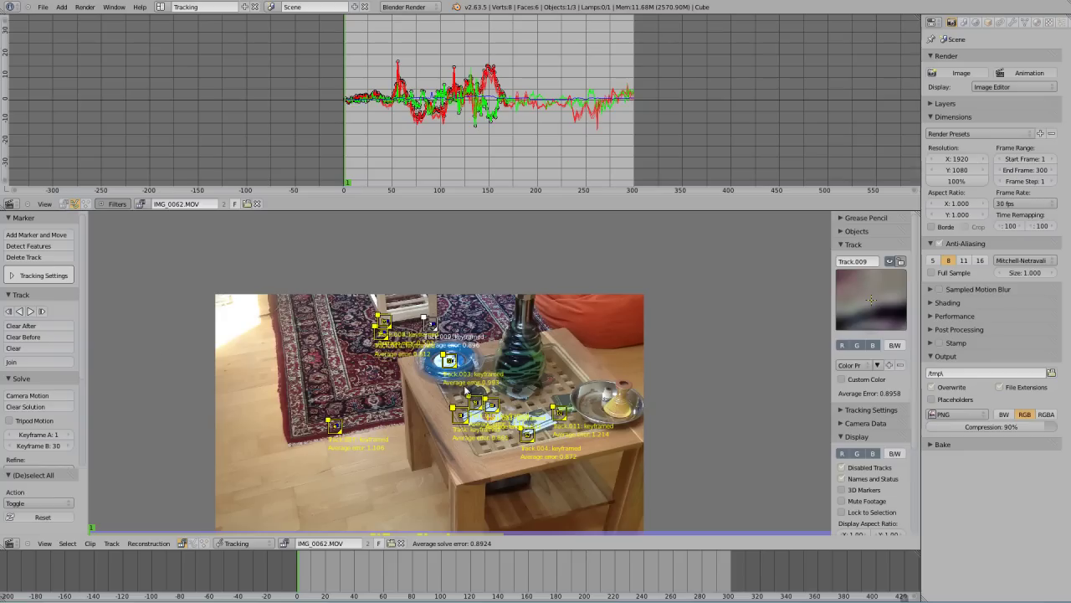
scroll(33, 464, down, 3)
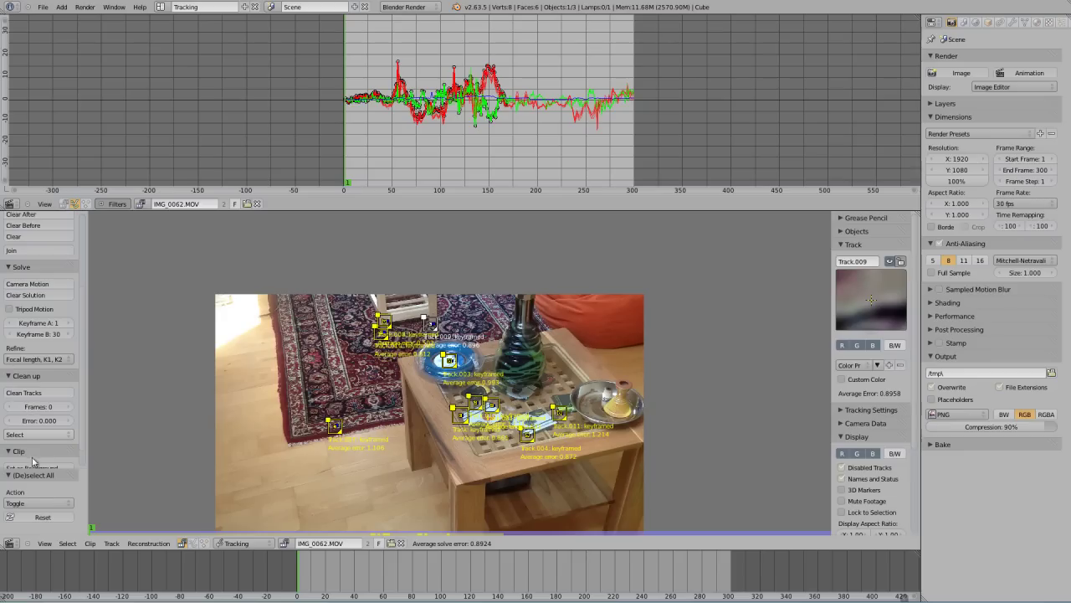
click(34, 285)
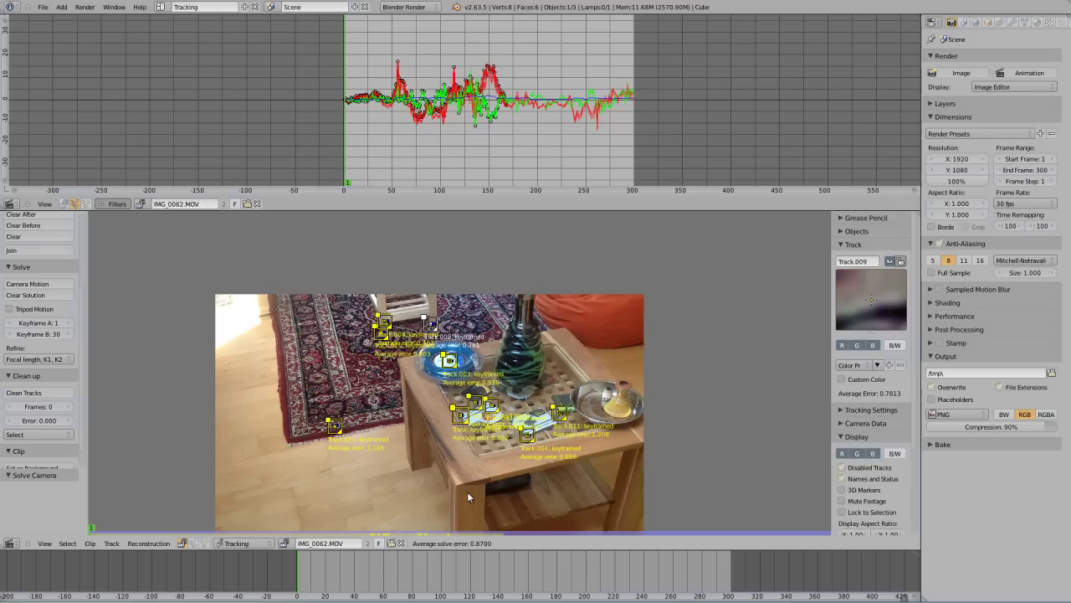
In the clip editor's Reconstruction mode, set up the tracking scene with camera, ground and cube
key(a)
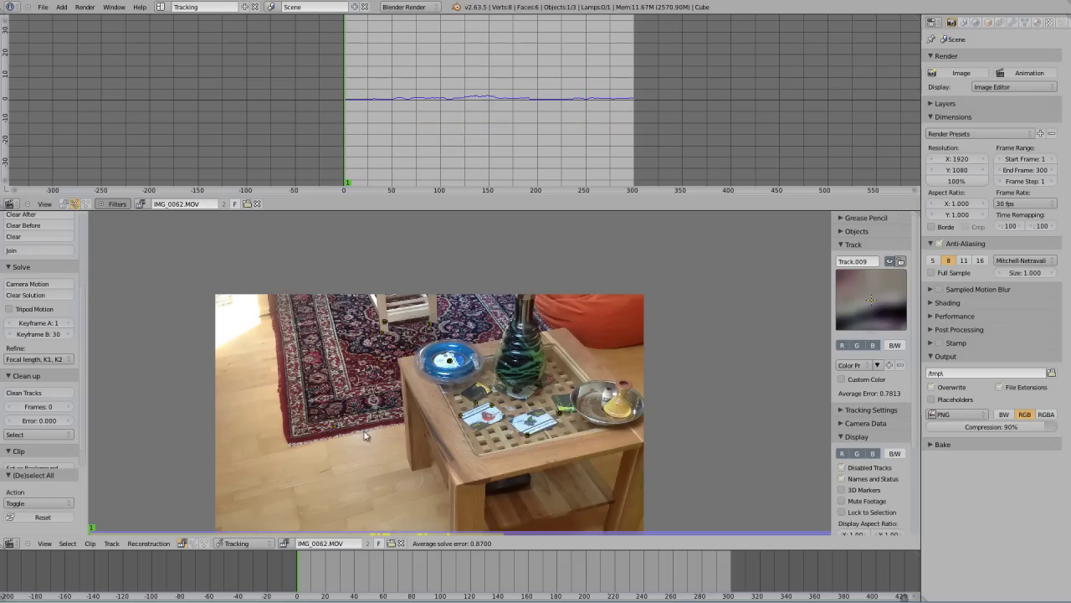
click(237, 543)
click(229, 543)
click(272, 523)
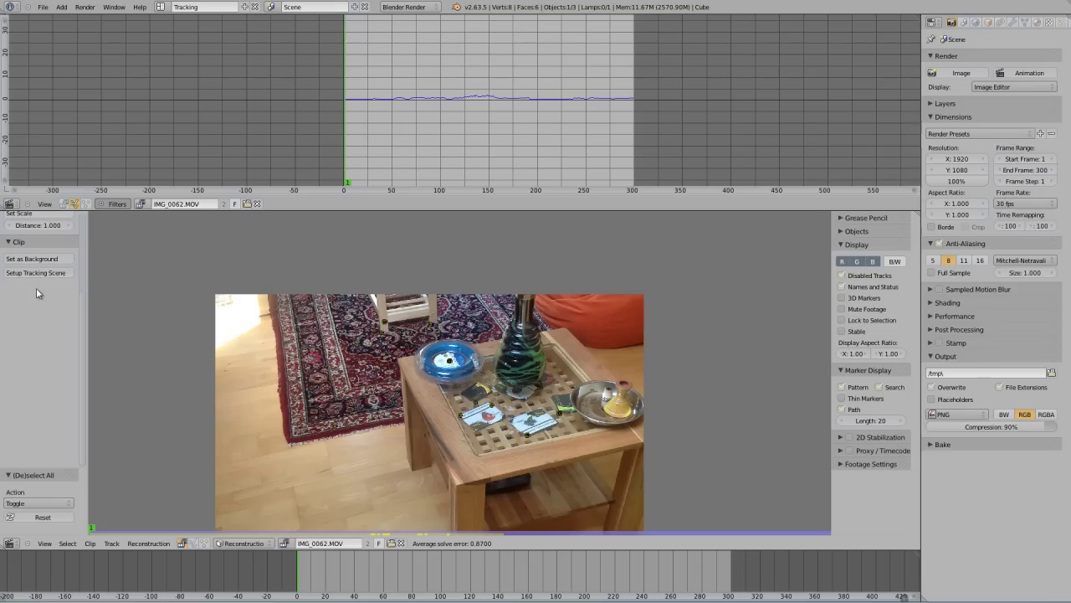
scroll(36, 293, up, 3)
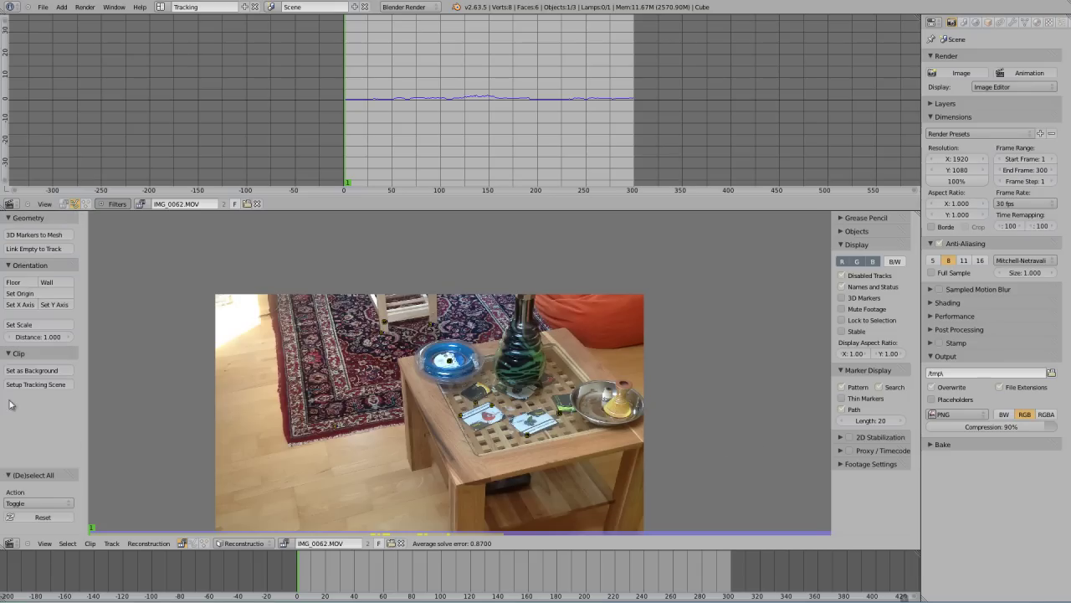
click(34, 384)
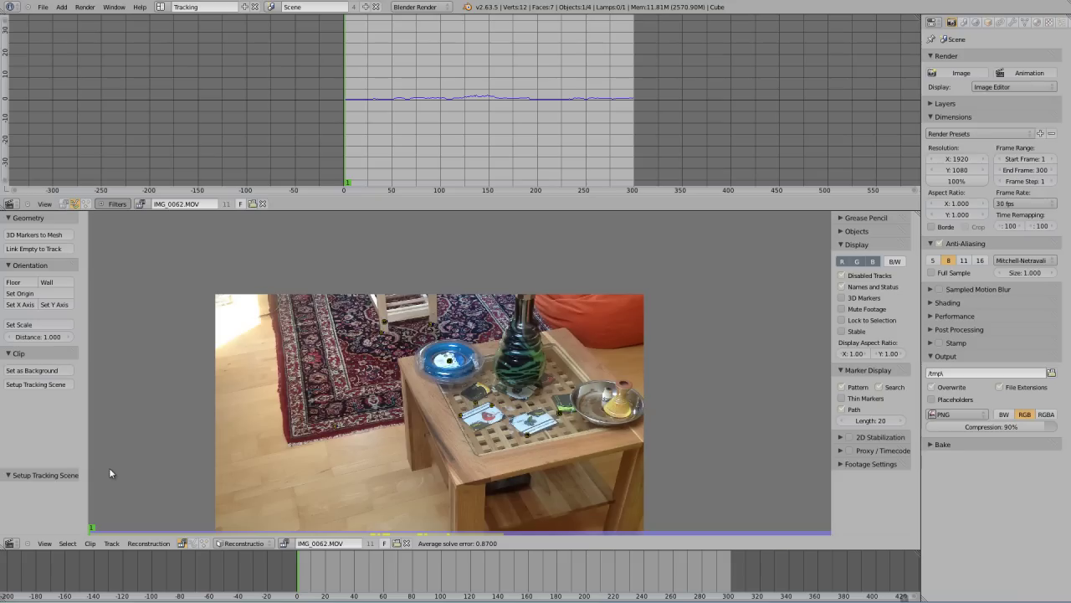
Define the floor from three tracked markers on the table cards
scroll(468, 475, up, 3)
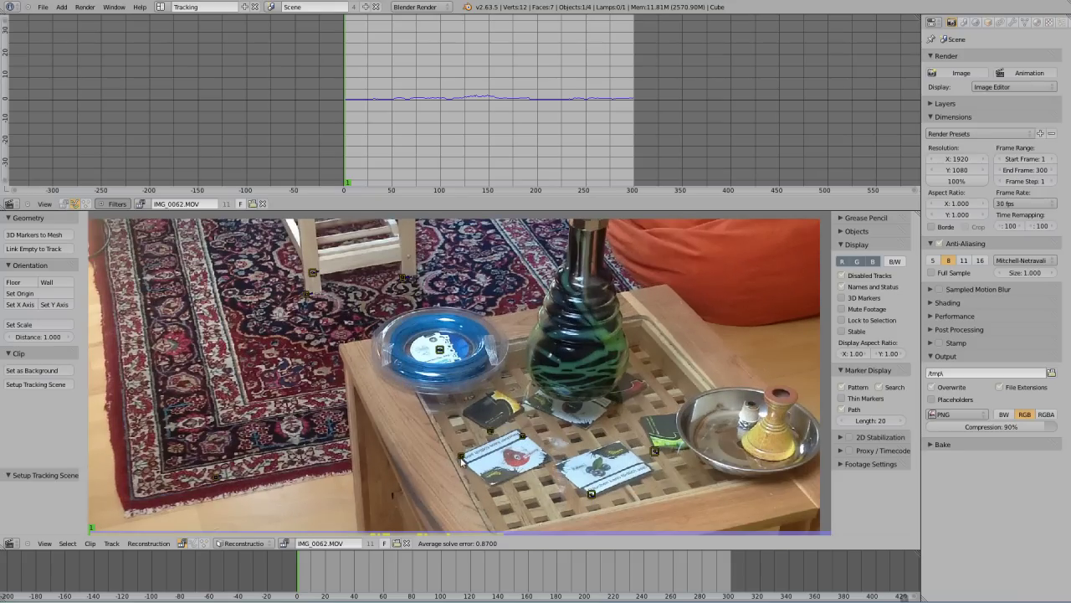
click(461, 457)
shift+click(490, 430)
shift+click(522, 437)
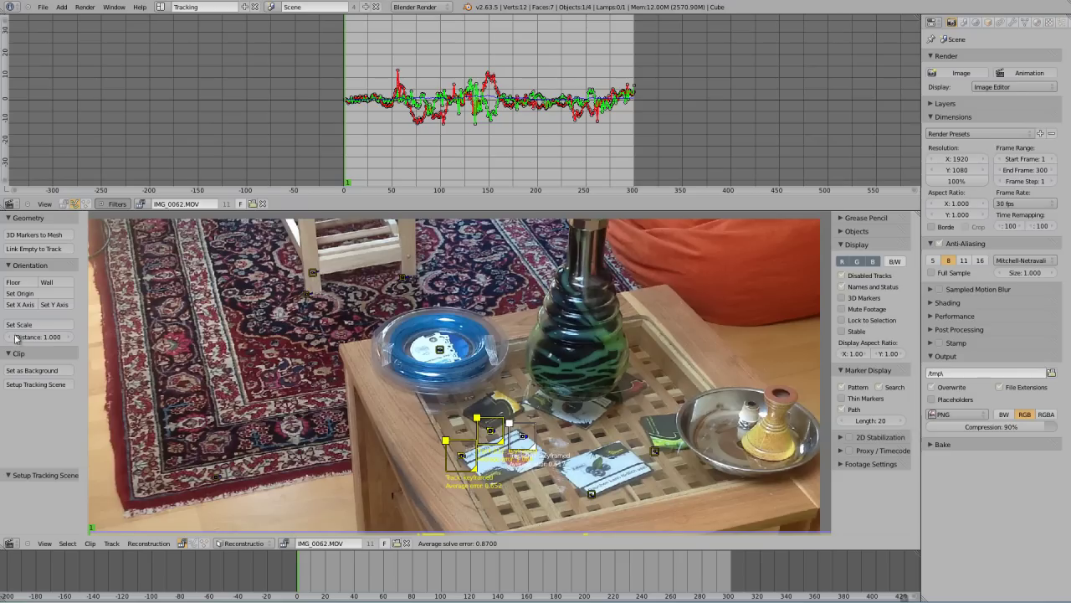
click(11, 283)
Set the scene origin at marker Track.004
scroll(409, 423, down, 3)
scroll(451, 453, up, 2)
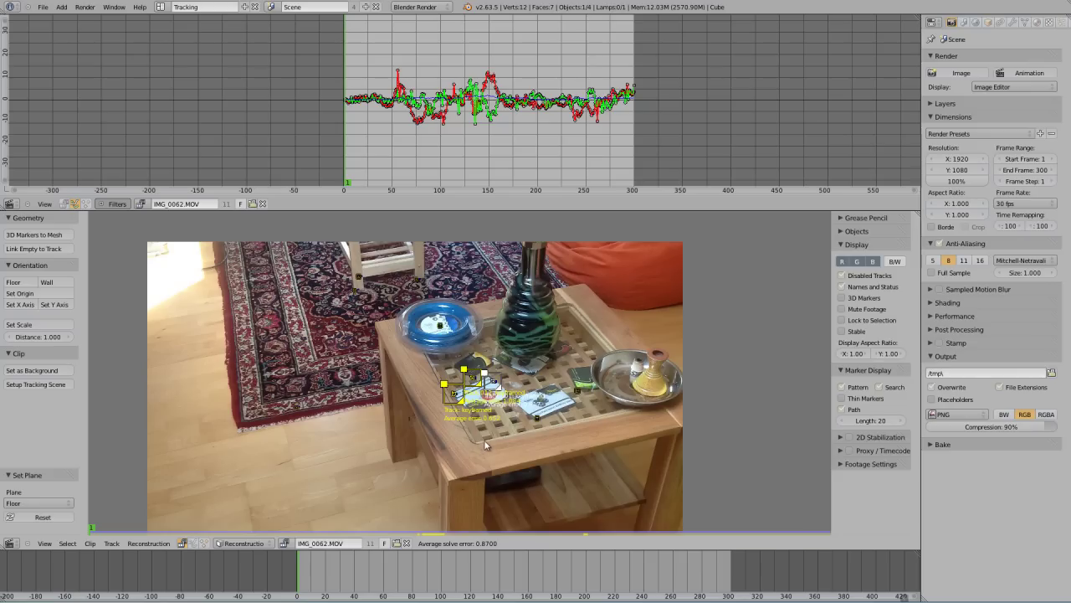
right_click(546, 416)
click(20, 293)
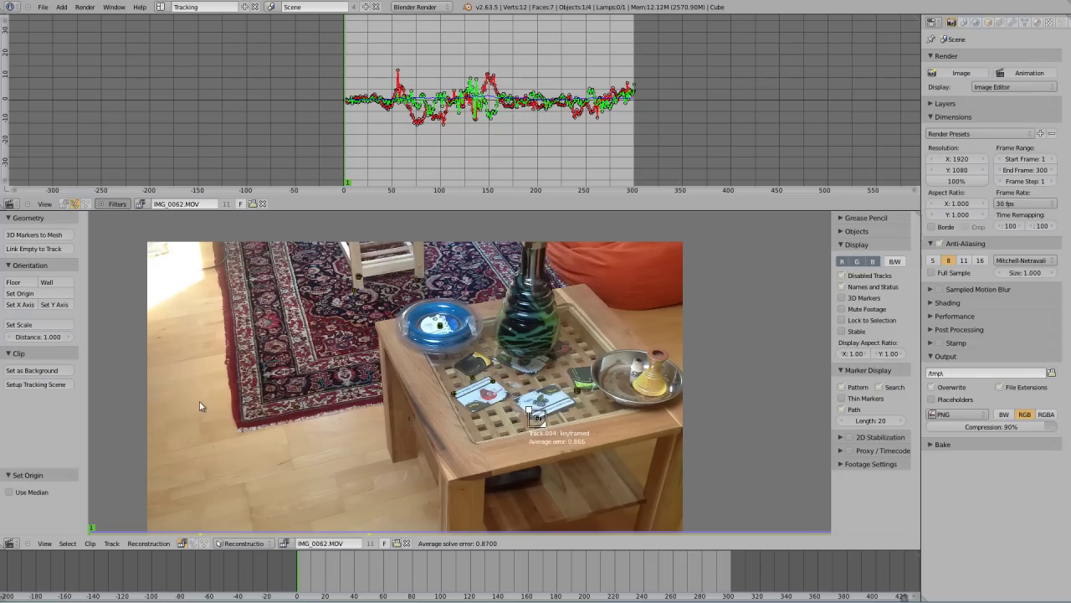
Switch to the Default layout and look through the tracked camera
click(172, 7)
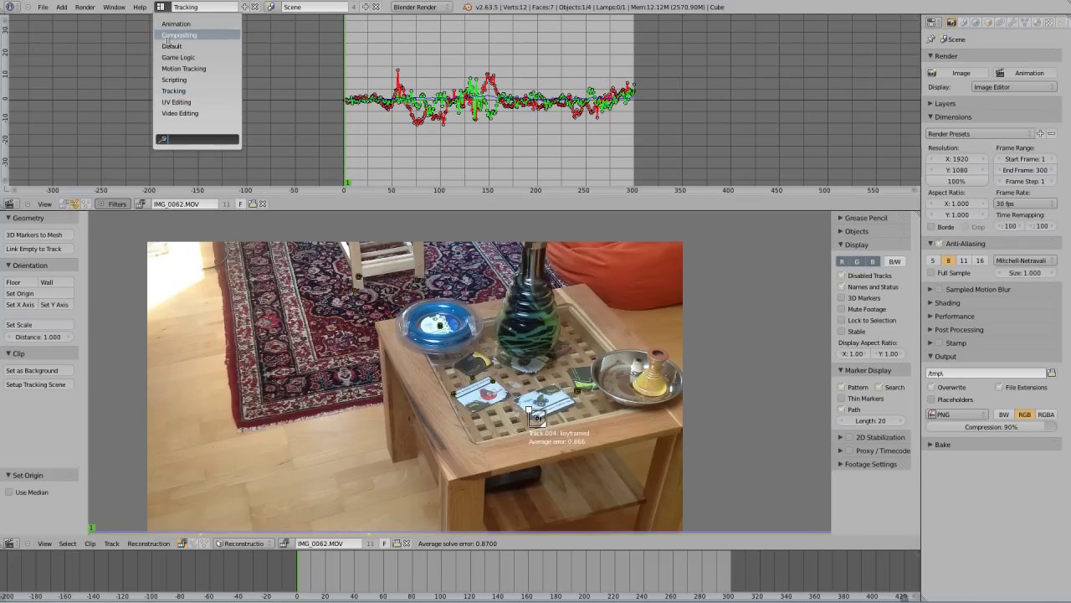
click(172, 48)
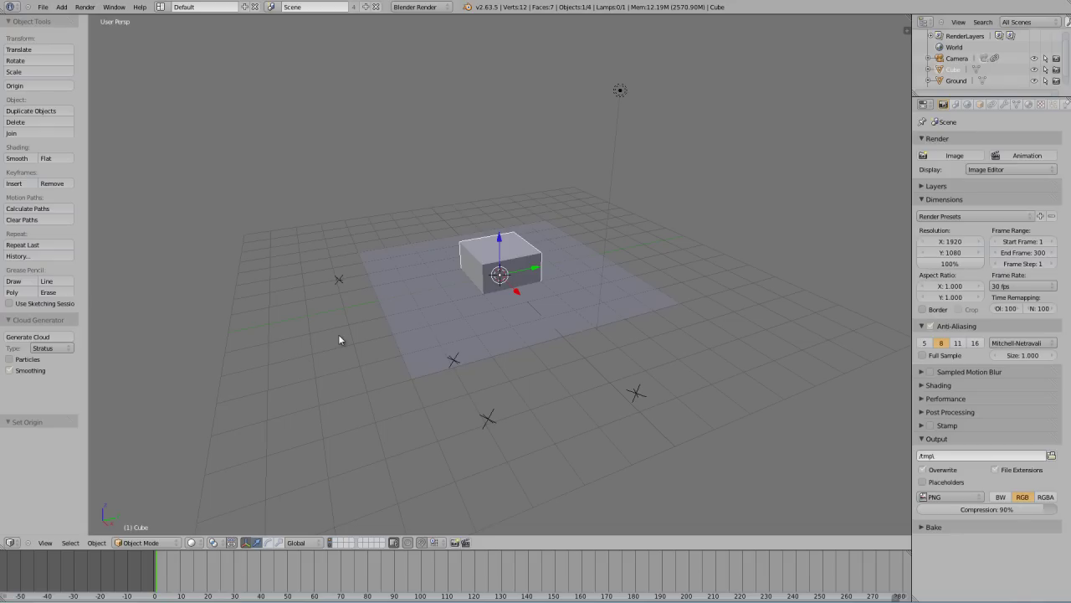
scroll(339, 339, down, 3)
scroll(338, 339, down, 4)
key(KP_0)
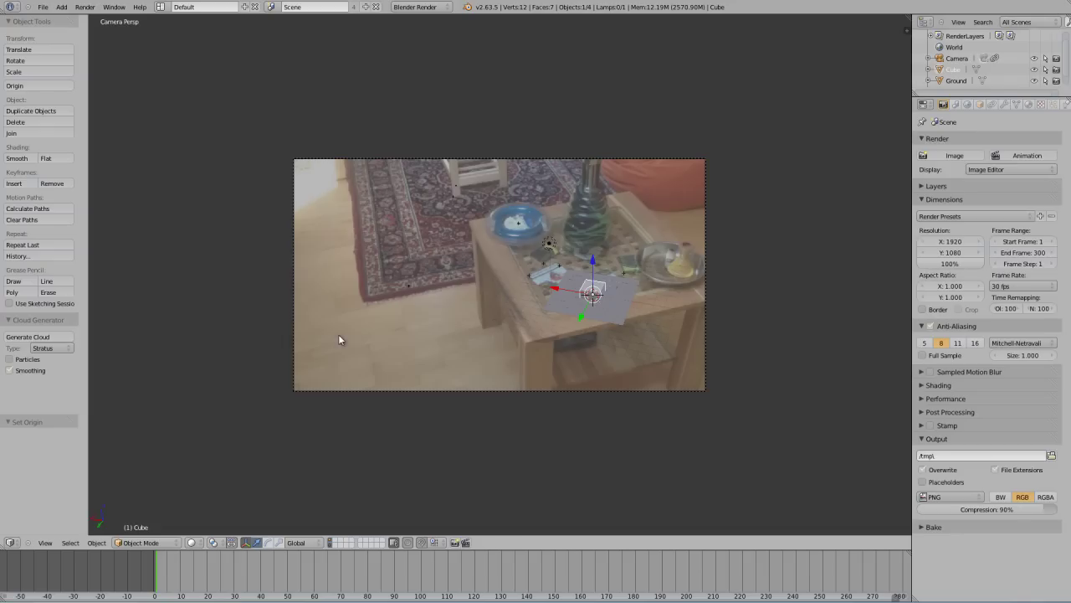
scroll(410, 333, up, 3)
scroll(411, 333, up, 3)
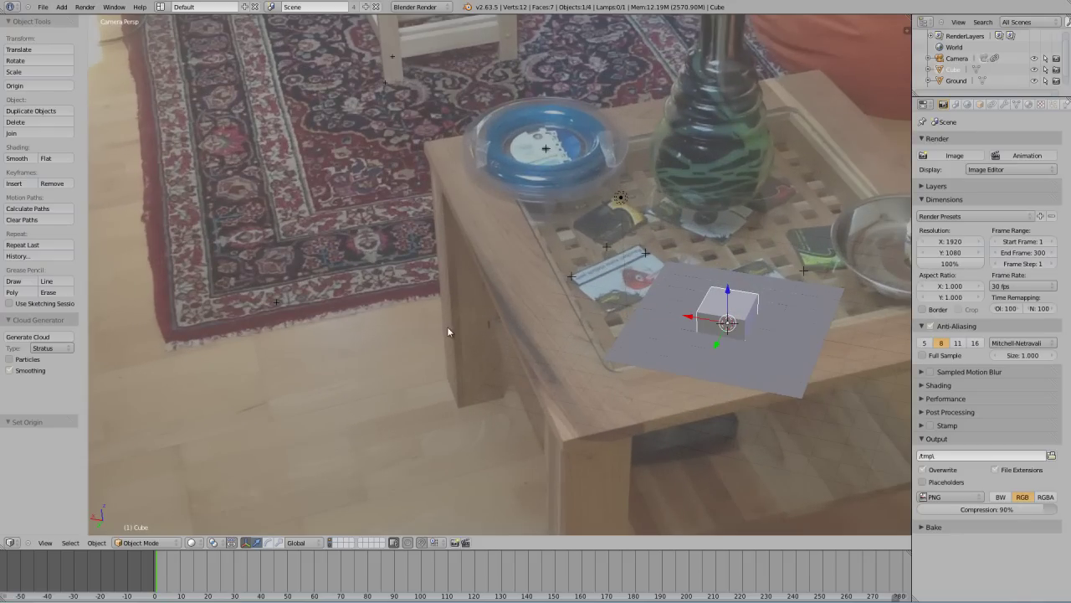
Save the project as track.blend on the Desktop and fit the camera frame in view
key(ctrl+s)
click(33, 190)
click(151, 76)
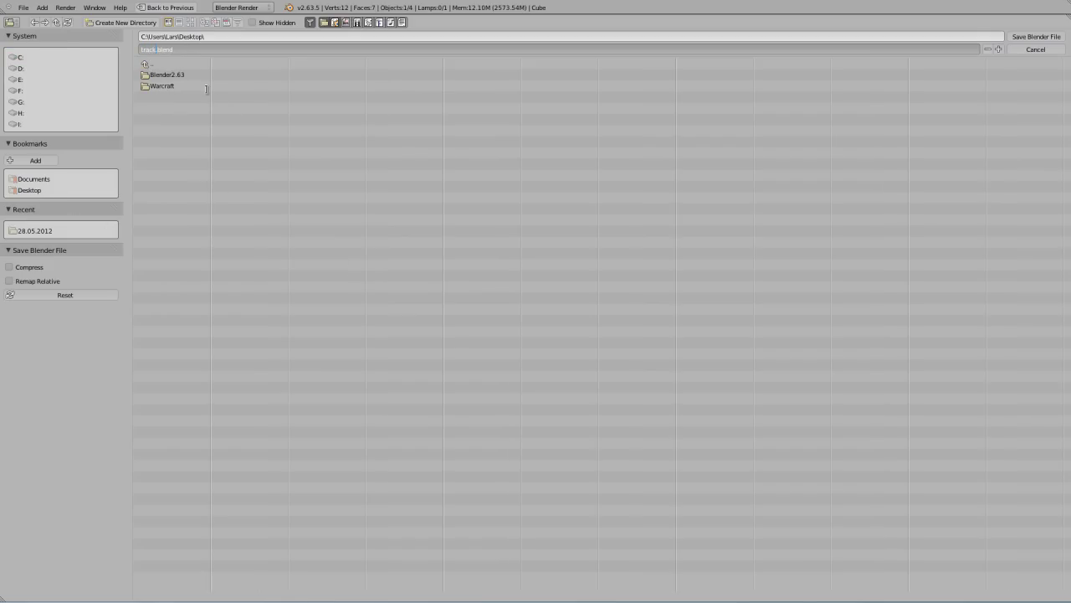
key(Return)
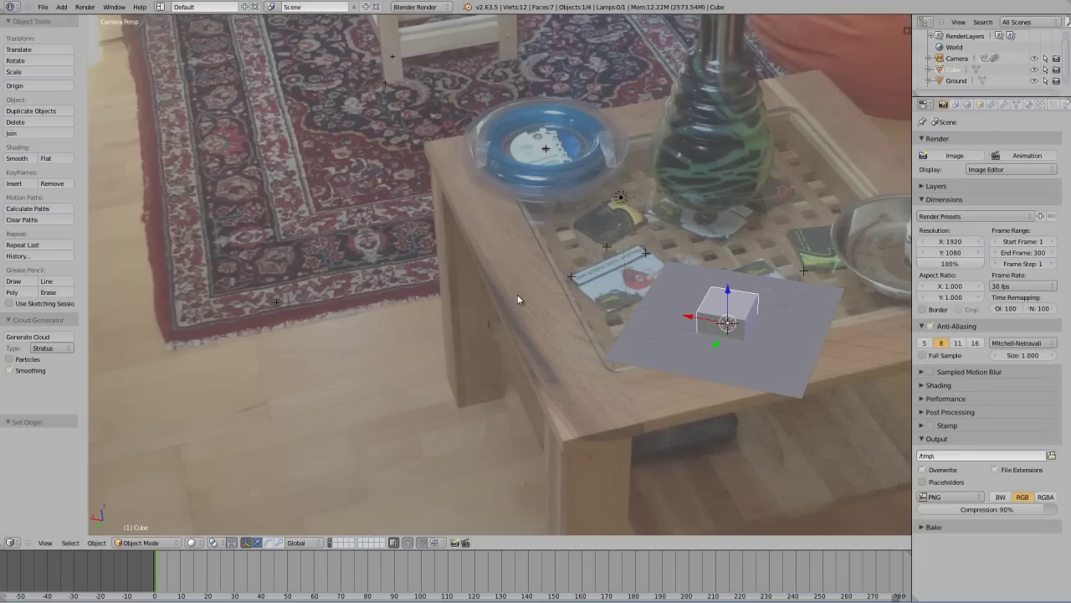
key(Home)
Play back the tracked shot, select the Ground plane and zoom in on the table corner
key(alt+a)
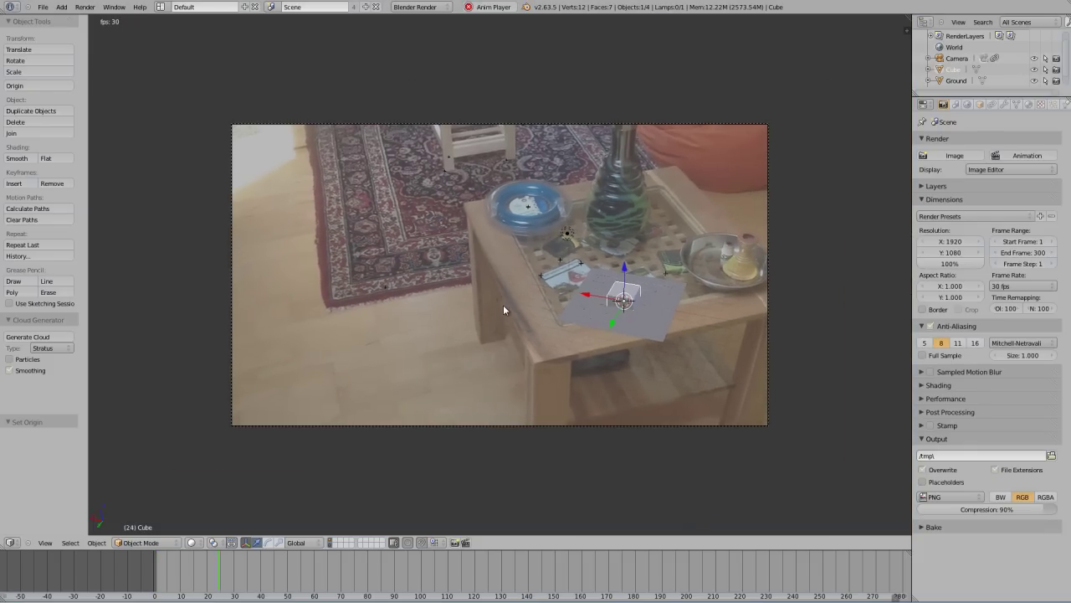
key(Escape)
right_click(569, 331)
scroll(564, 318, up, 3)
scroll(544, 251, up, 2)
shift+middle_drag(545, 251, 433, 182)
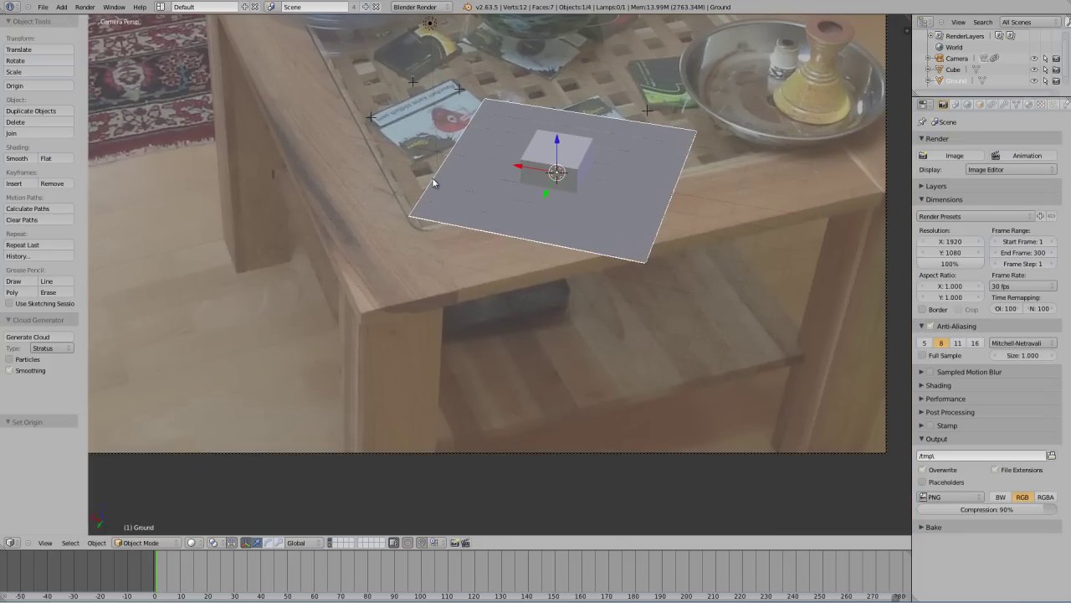
shift+middle_drag(333, 163, 445, 280)
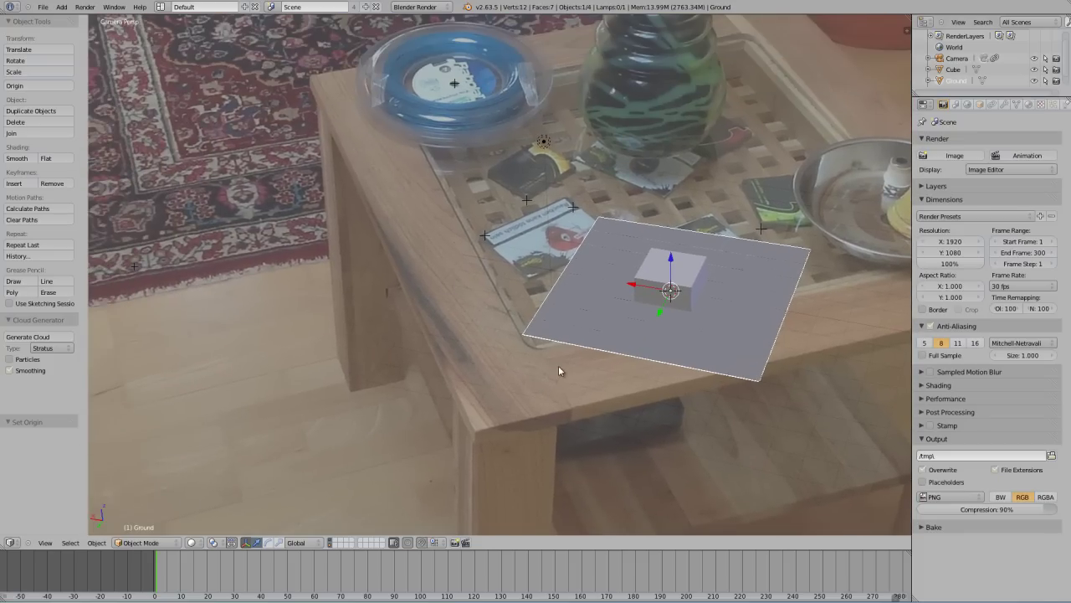
Move the ground plane to the table corner, rotating it about 38° around Z
key(g)
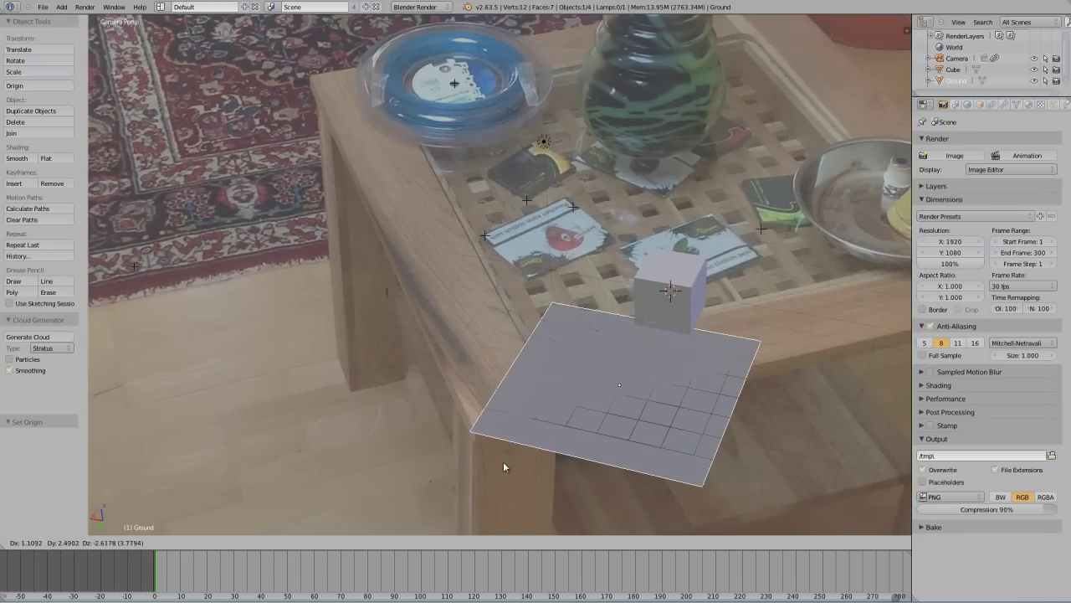
click(503, 461)
key(r)
key(z)
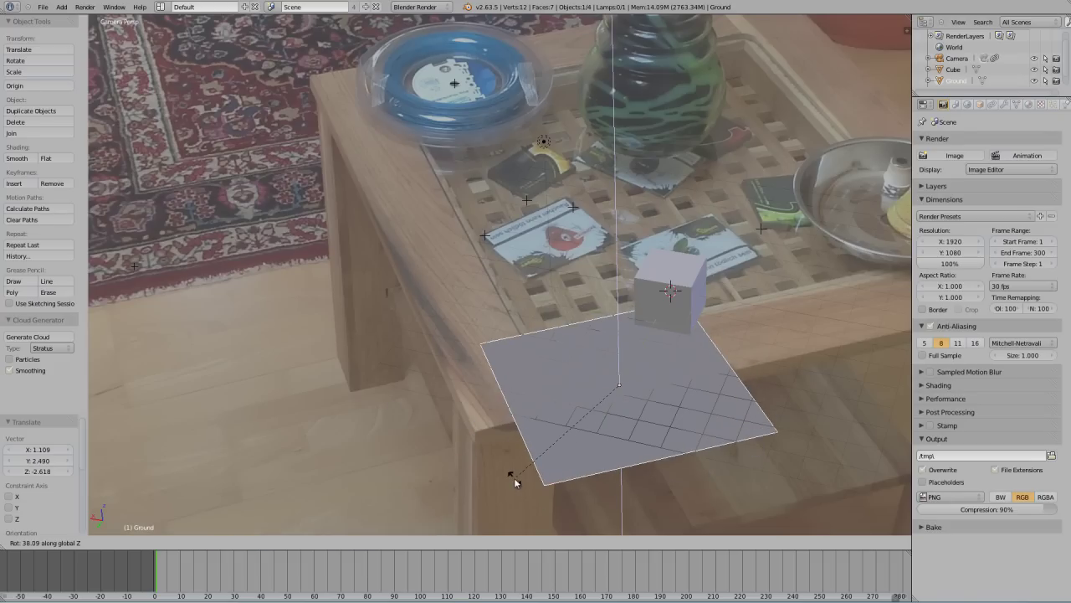
click(514, 480)
key(g)
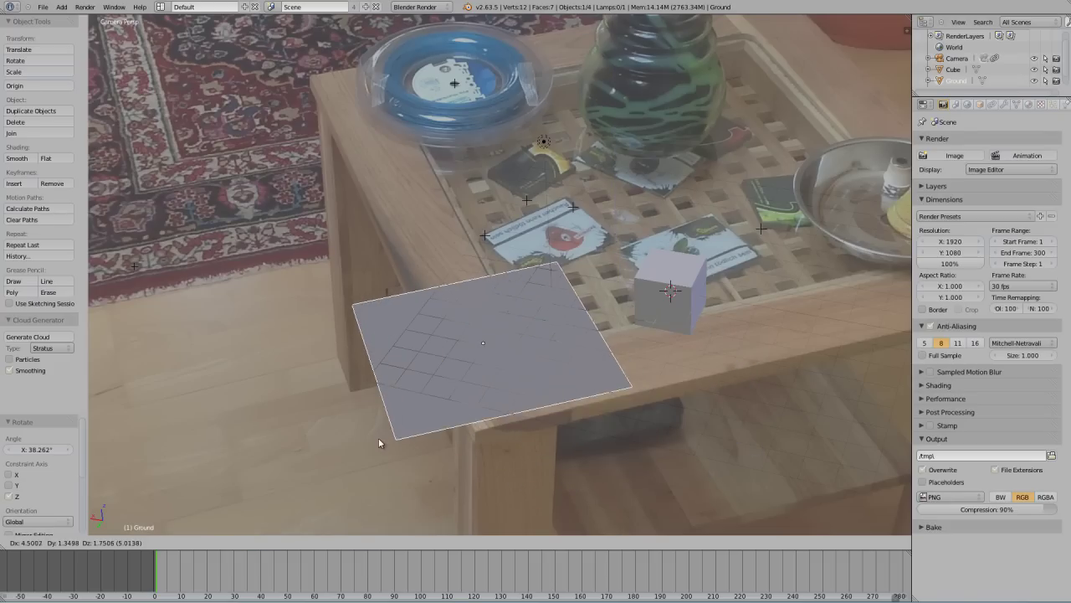
click(385, 444)
key(s)
key(y)
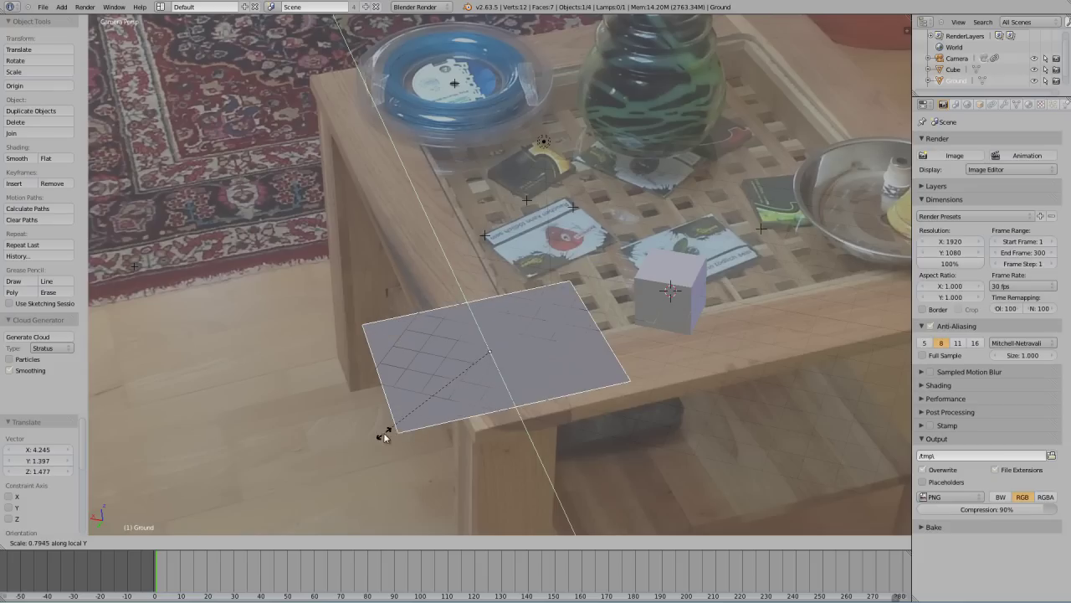
right_click(410, 422)
In Edit Mode, slide the left and right edges flat to narrow the plane into a strip
key(Tab)
shift+right_click(348, 302)
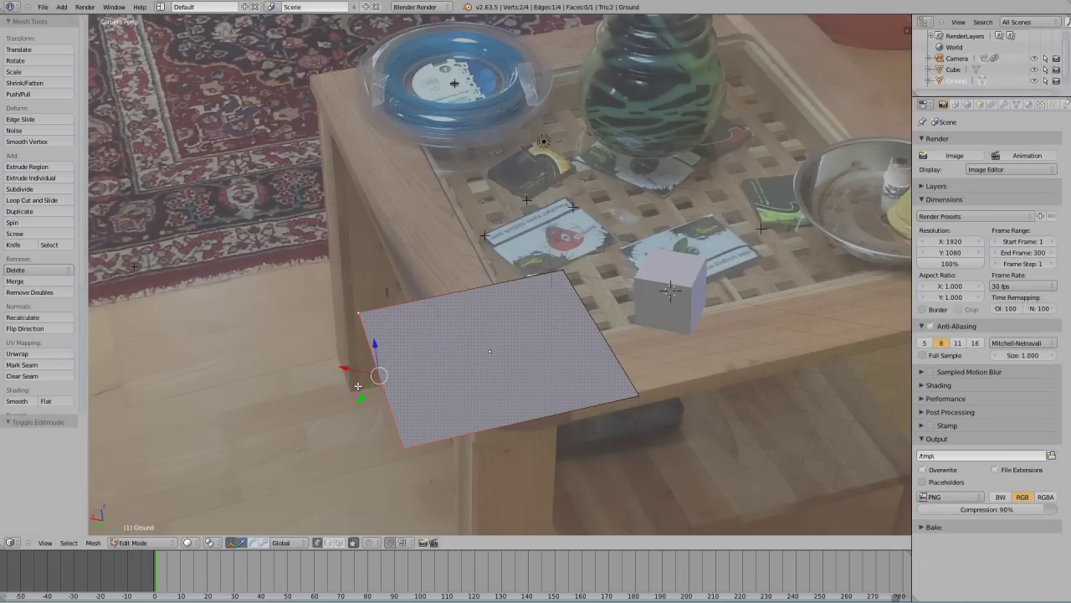
key(g)
key(shift+z)
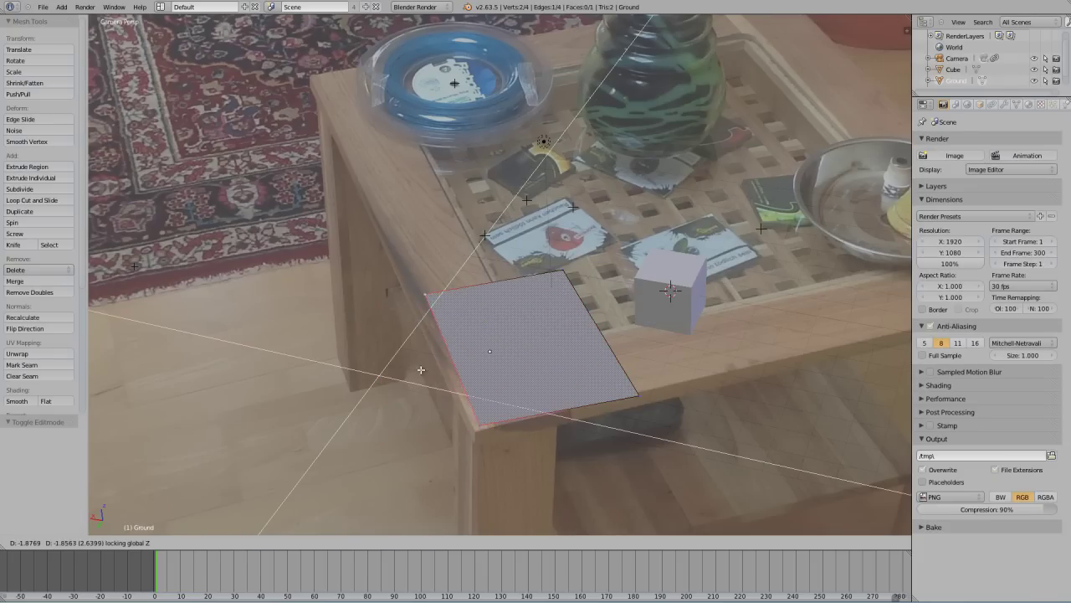
click(417, 372)
right_click(420, 300)
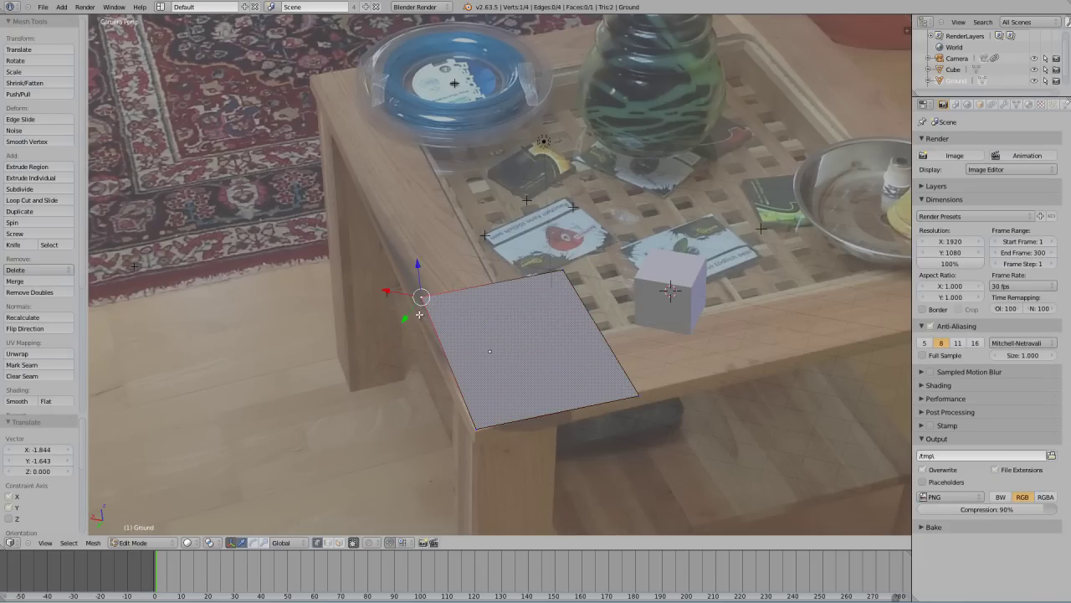
right_click(648, 392)
shift+right_click(575, 276)
key(g)
key(shift+z)
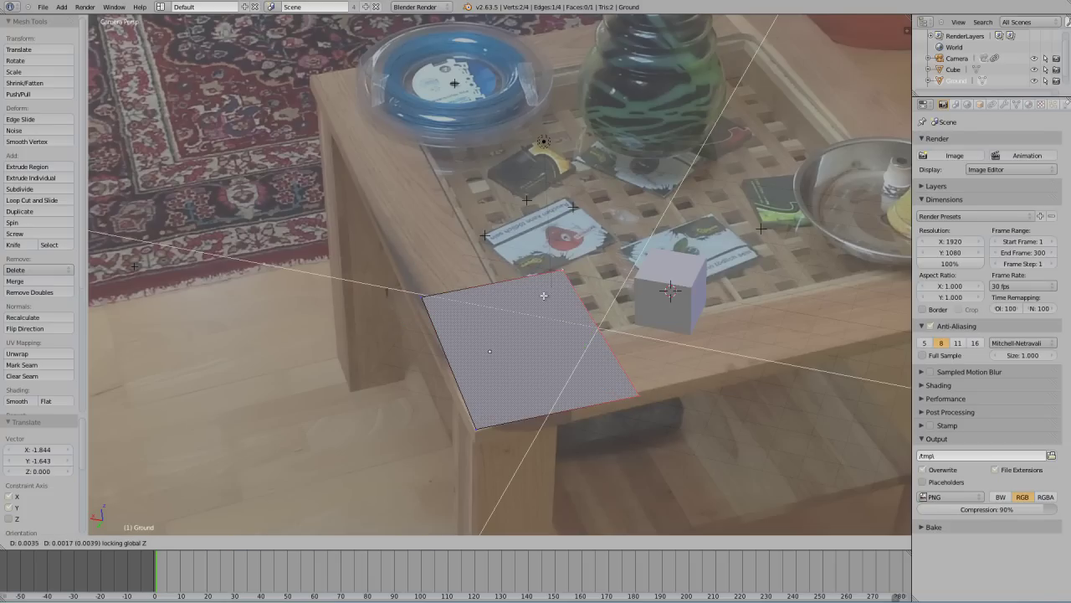
click(479, 310)
Back in Object Mode, rotate the strip about 1.95° around Z and nudge it into place
key(Tab)
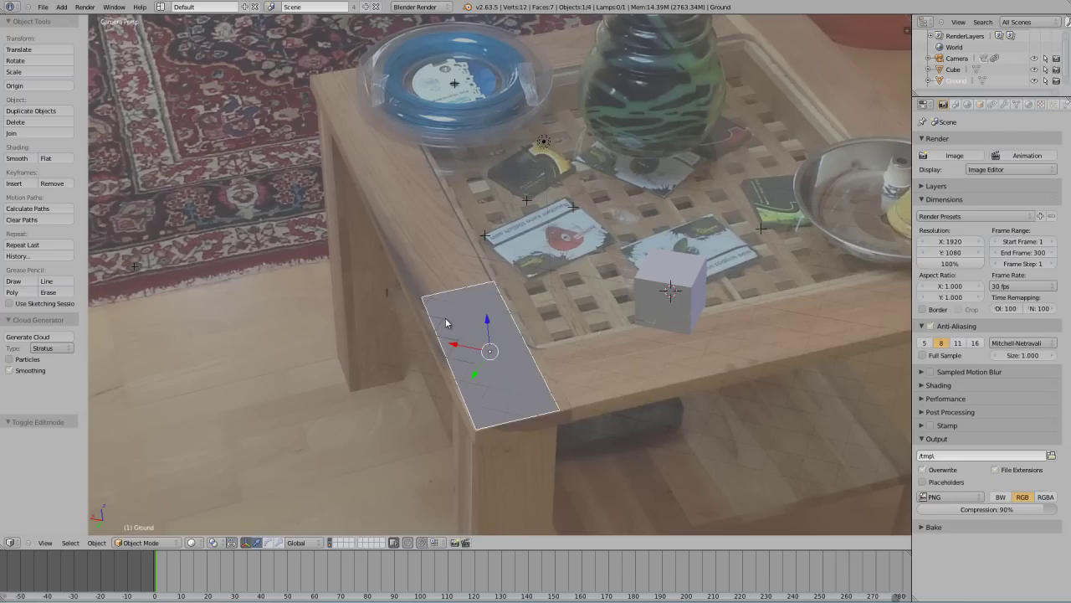
key(r)
key(z)
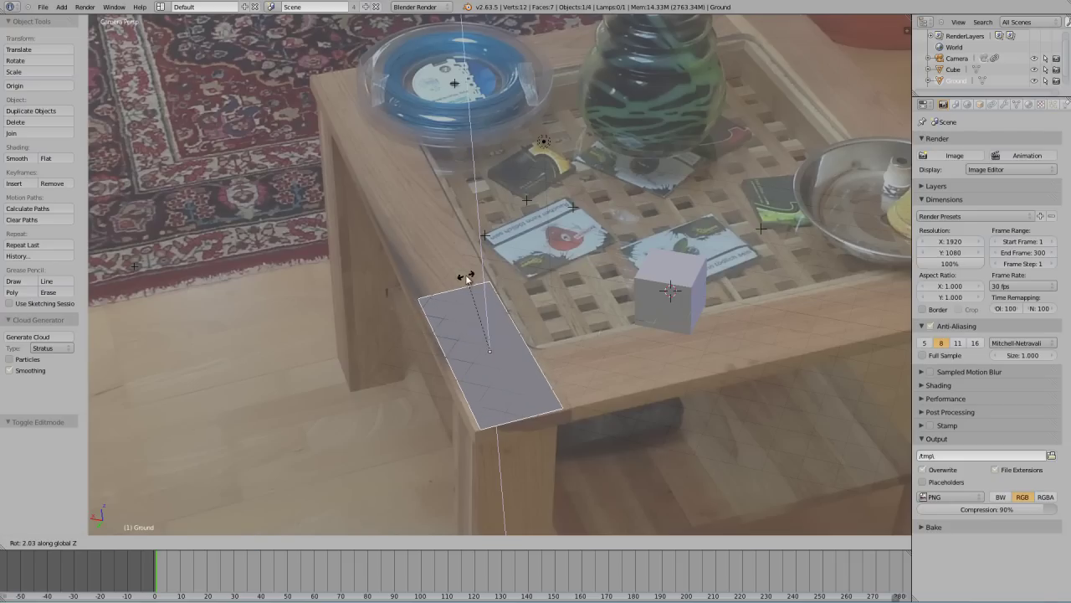
click(462, 277)
key(g)
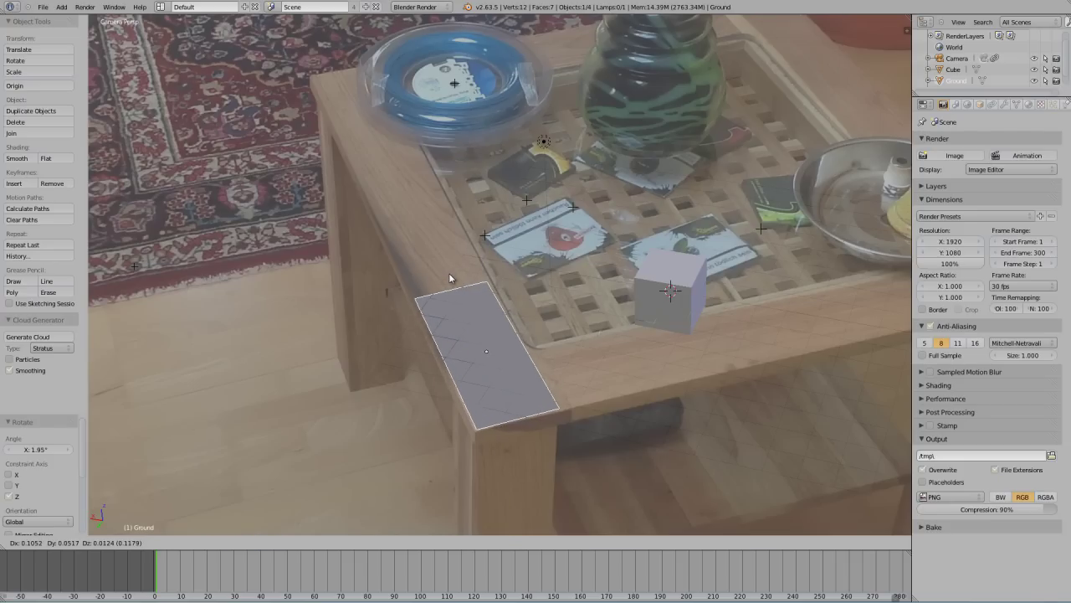
click(449, 273)
Move the cube onto the ground strip at the table corner and scale it to 0.524
right_click(642, 295)
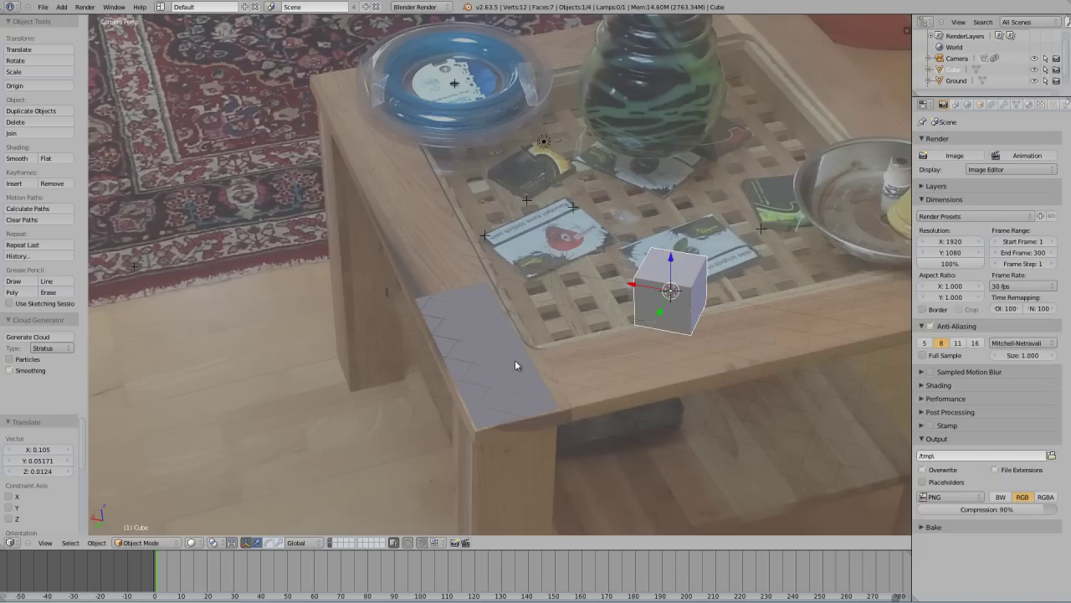
key(g)
key(shift+z)
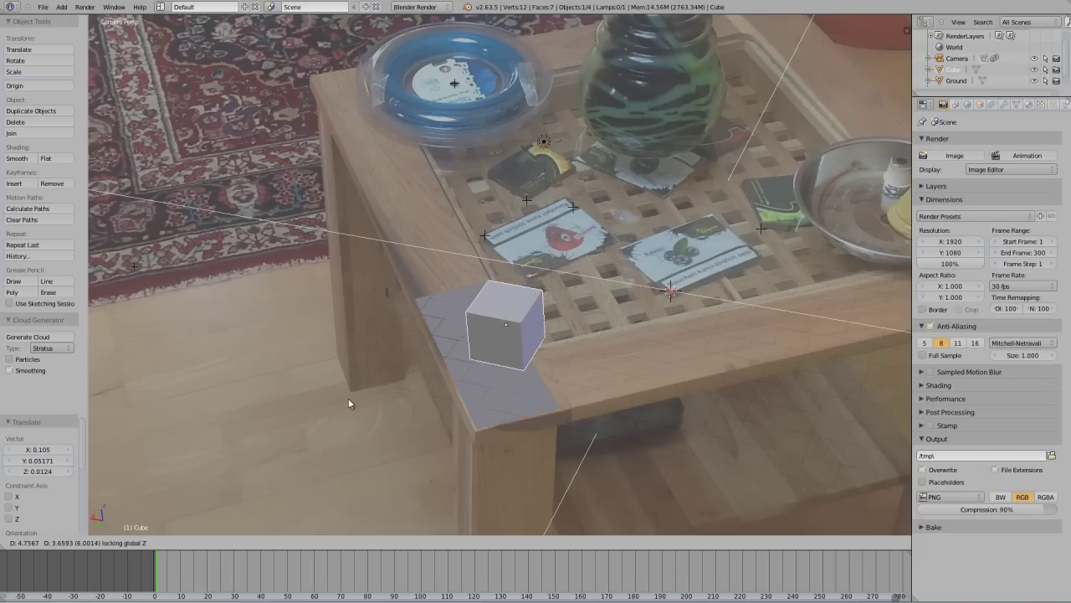
click(335, 411)
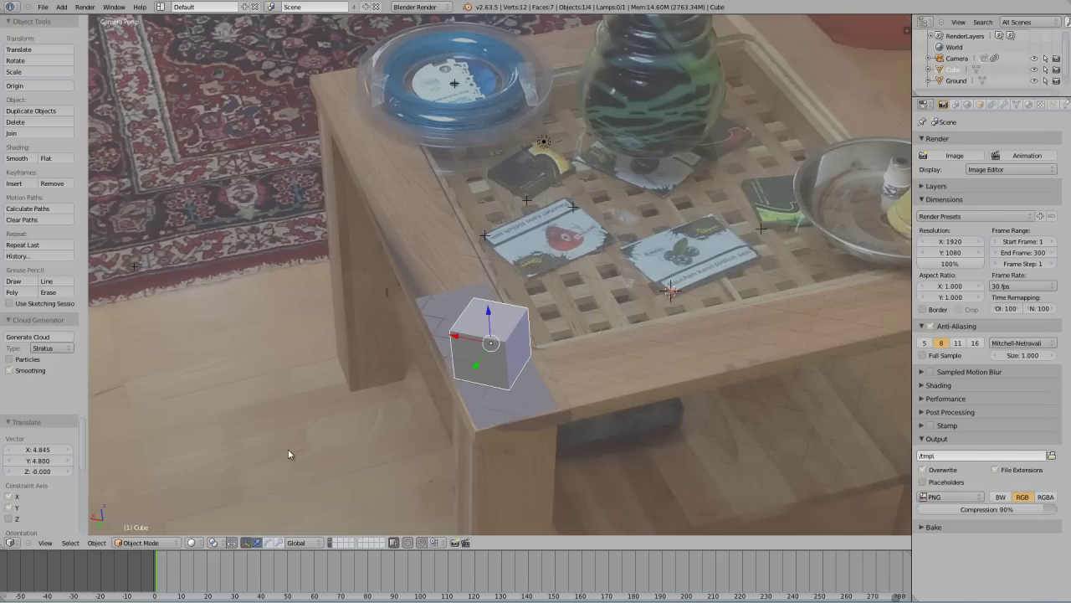
key(s)
click(397, 418)
Orbit around the cube, return to the camera view, and select the lamp
key(KP_0)
middle_drag(443, 374, 560, 376)
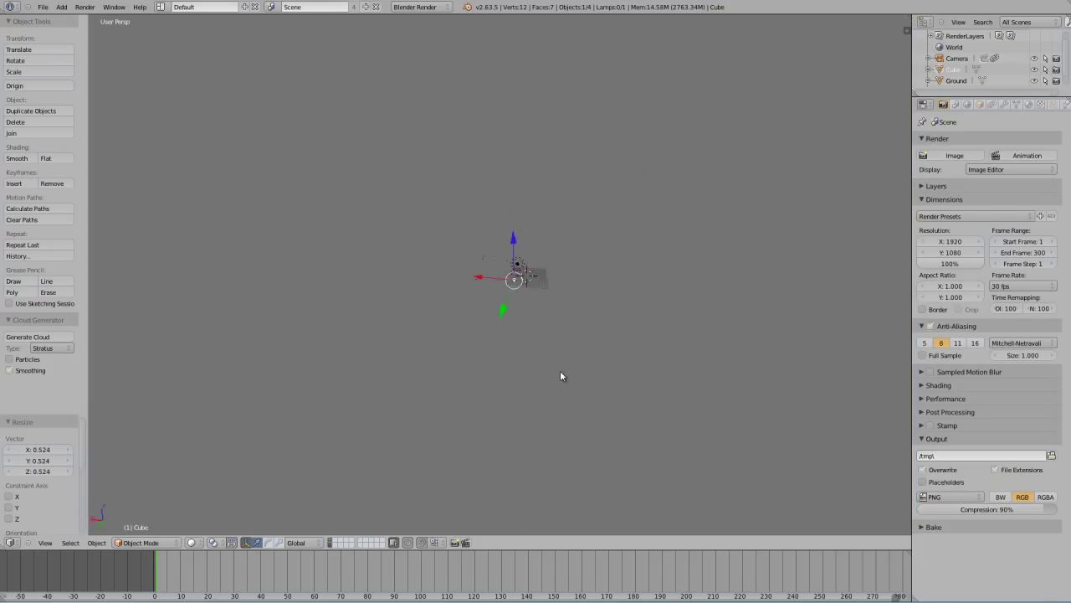
key(KP_0)
right_click(536, 142)
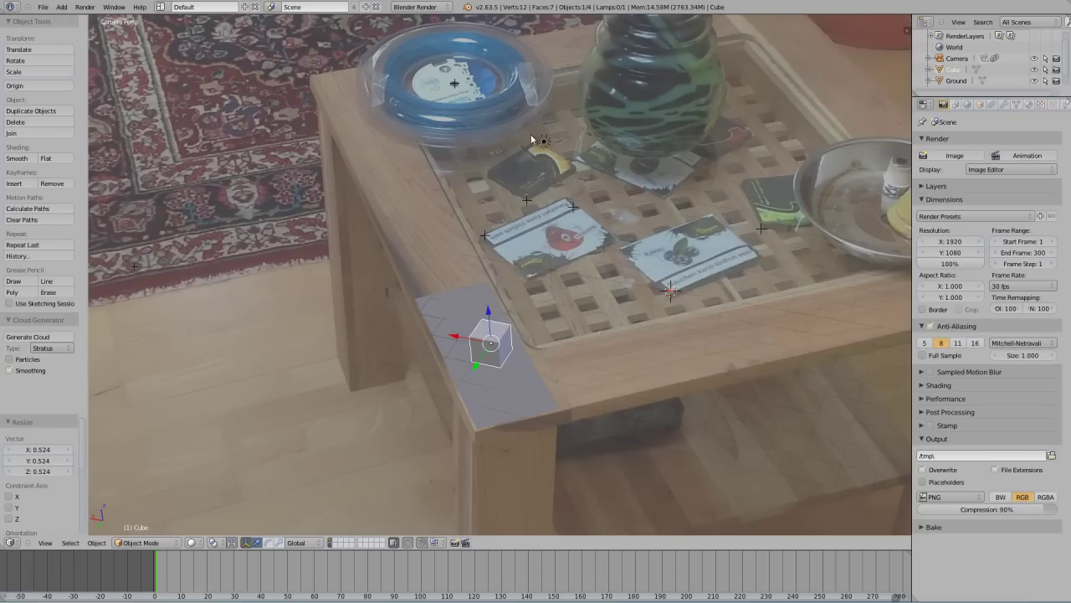
Reposition the lamp and return to the camera view
key(g)
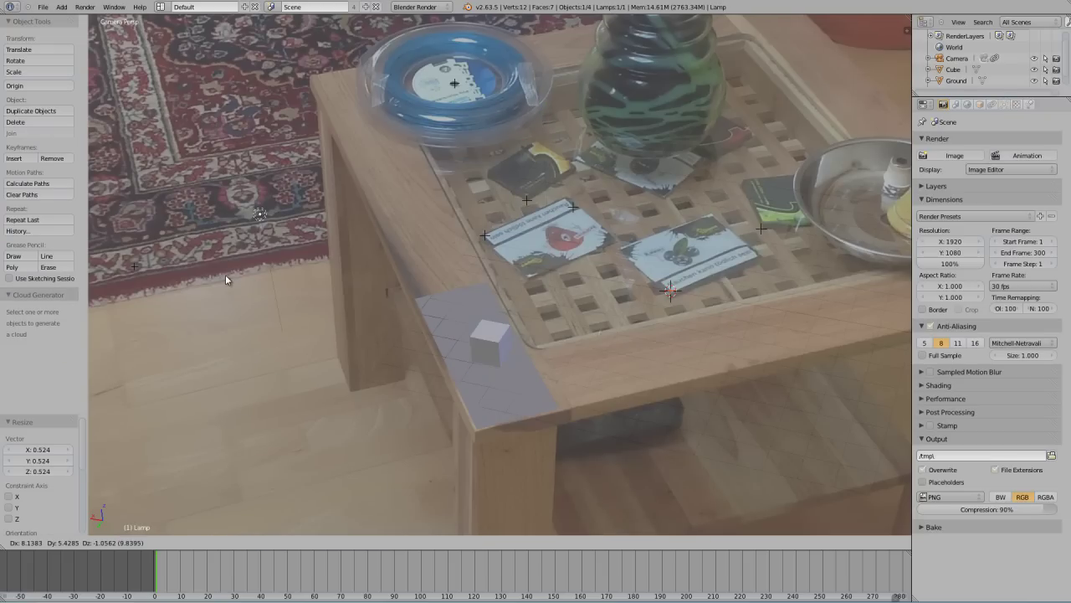
click(226, 280)
middle_drag(228, 285, 317, 406)
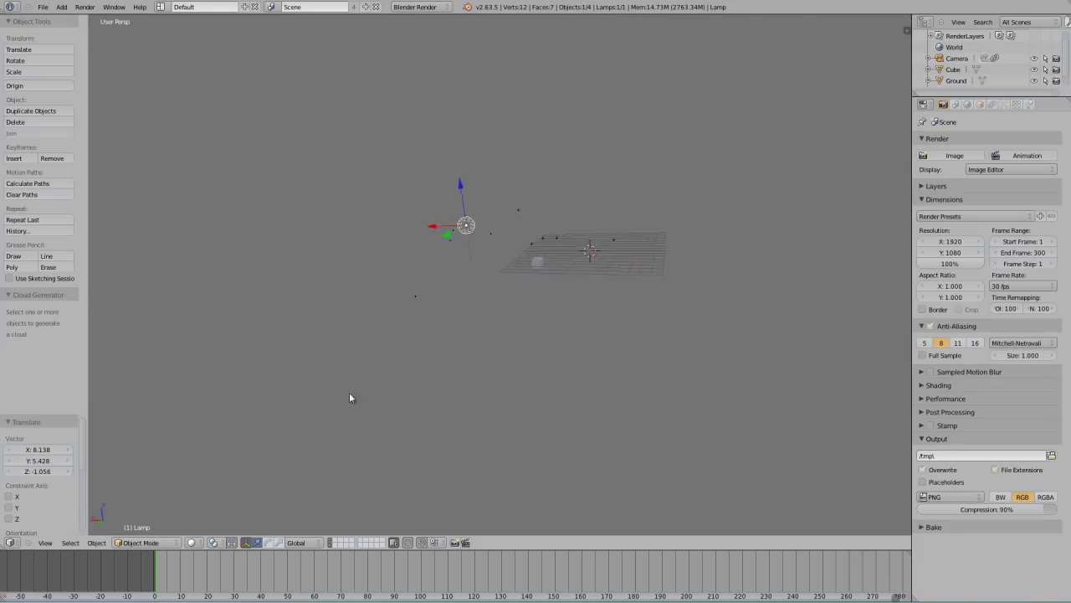
key(KP_0)
Make the lamp a Sun with shadow soft size 8 and 4 shadow samples
click(1004, 104)
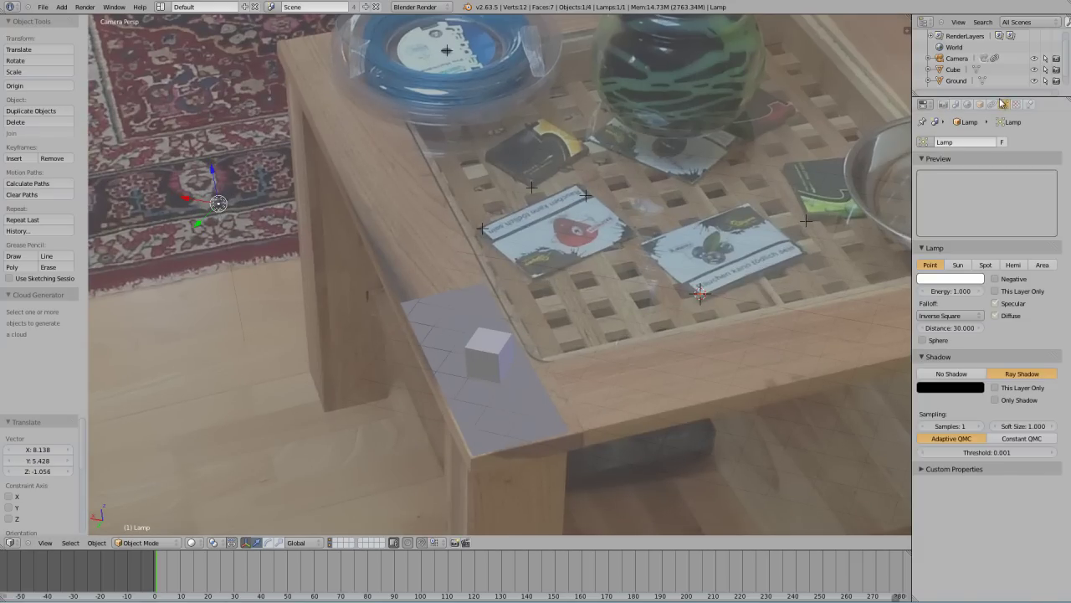
scroll(628, 364, down, 2)
scroll(663, 381, down, 2)
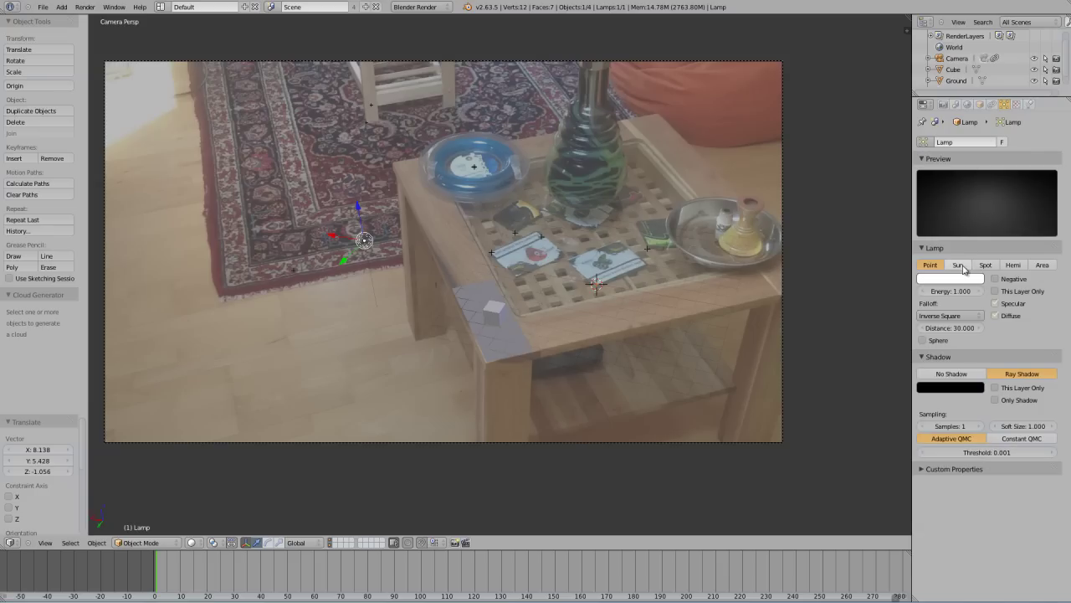
click(959, 265)
scroll(971, 485, down, 2)
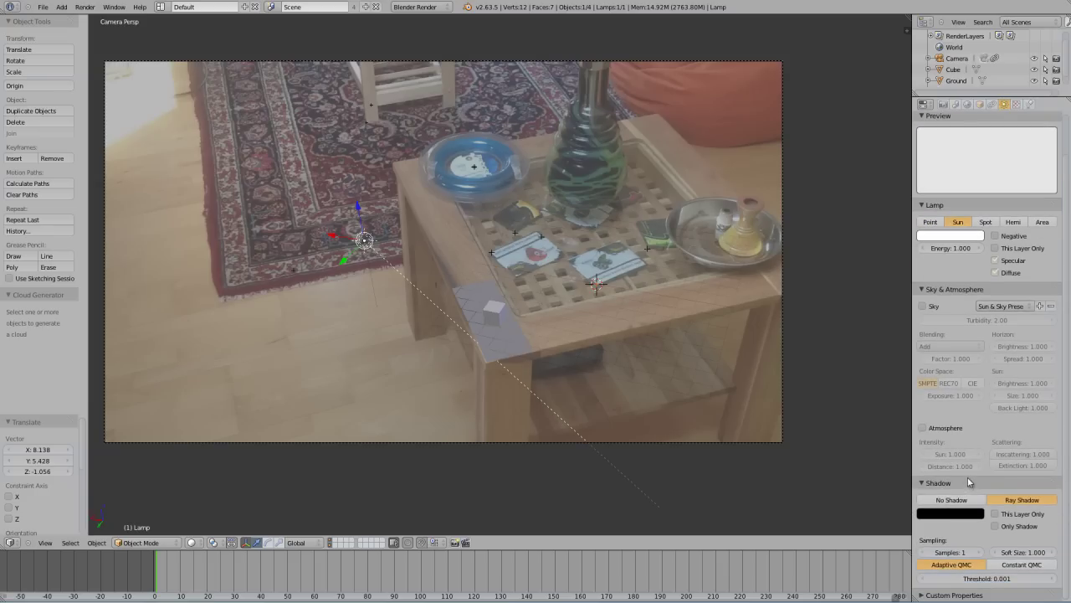
click(1024, 554)
text(8)
key(Return)
click(950, 552)
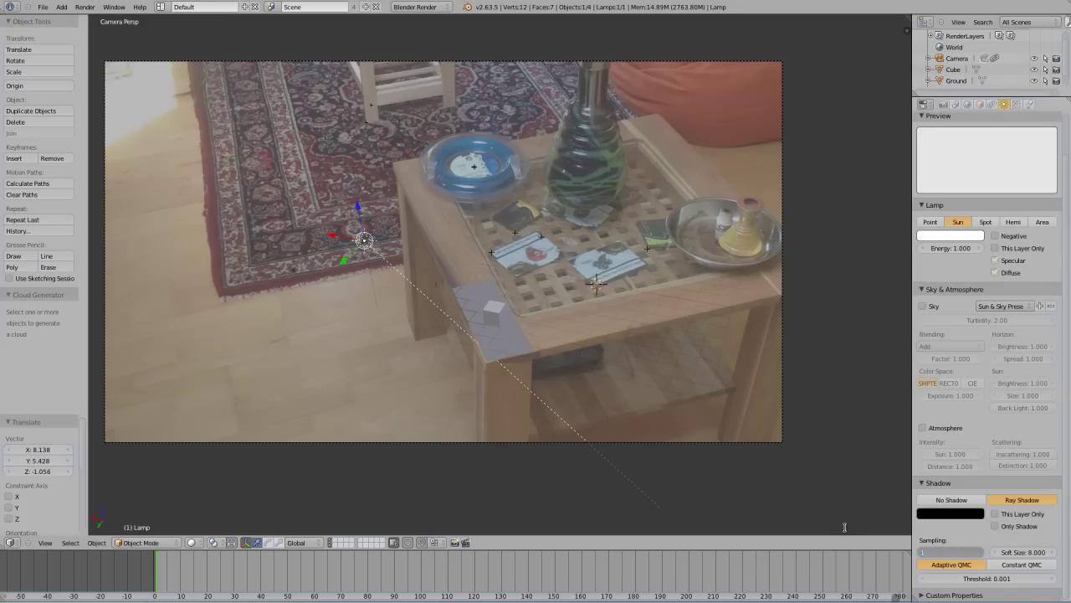
text(4)
key(Return)
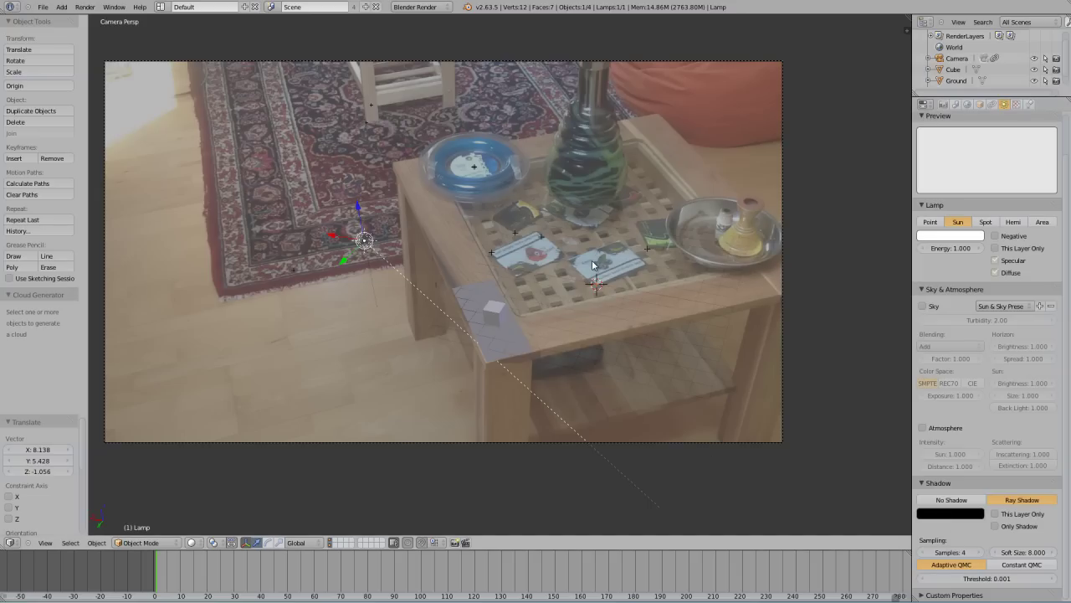
Inspect the lamp and ground plane from the right side, then return to camera view
scroll(359, 308, down, 3)
mouse_move(359, 308)
middle_down()
mouse_move(369, 277)
mouse_move(449, 263)
mouse_move(488, 304)
middle_up()
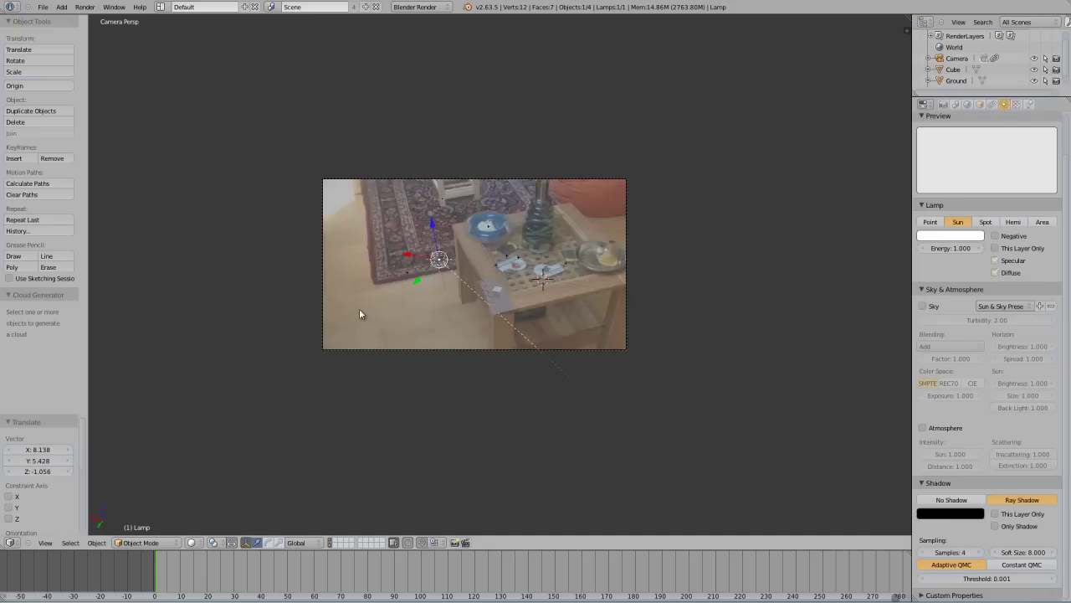
key(KP_3)
key(KP_0)
Render a test frame of the composited shot
key(F12)
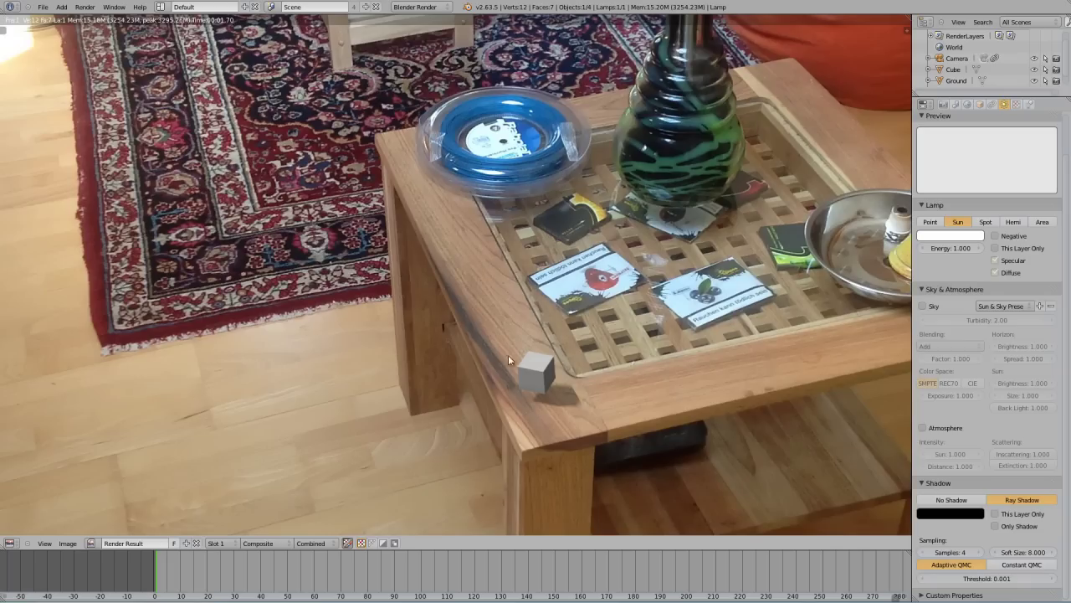
key(Escape)
scroll(507, 352, up, 2)
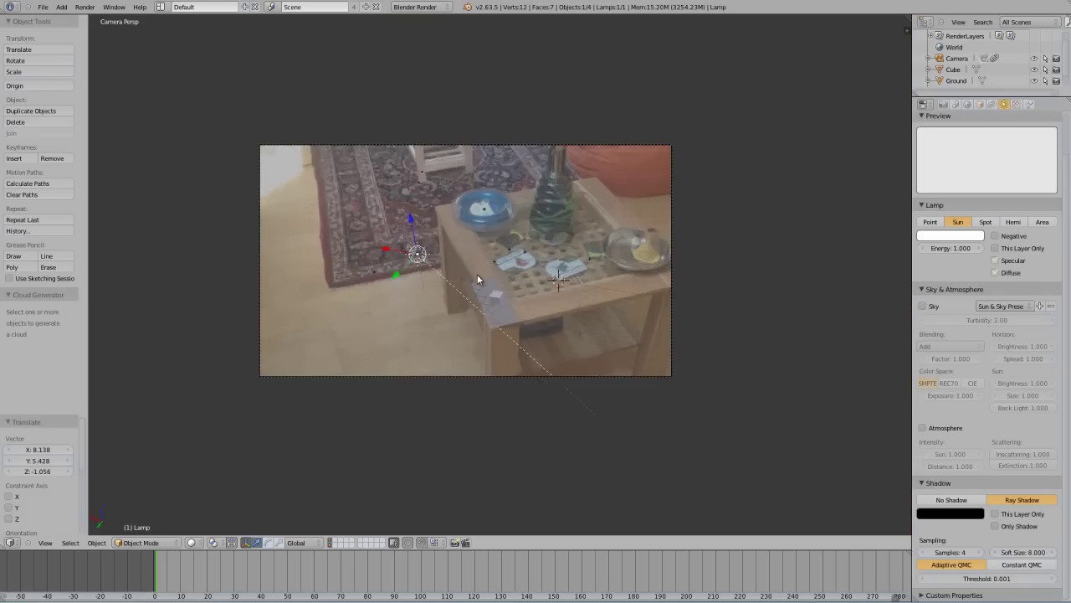
scroll(494, 334, up, 3)
Move the ground plane's far edge further back on the table and render a test frame
right_click(509, 396)
key(Tab)
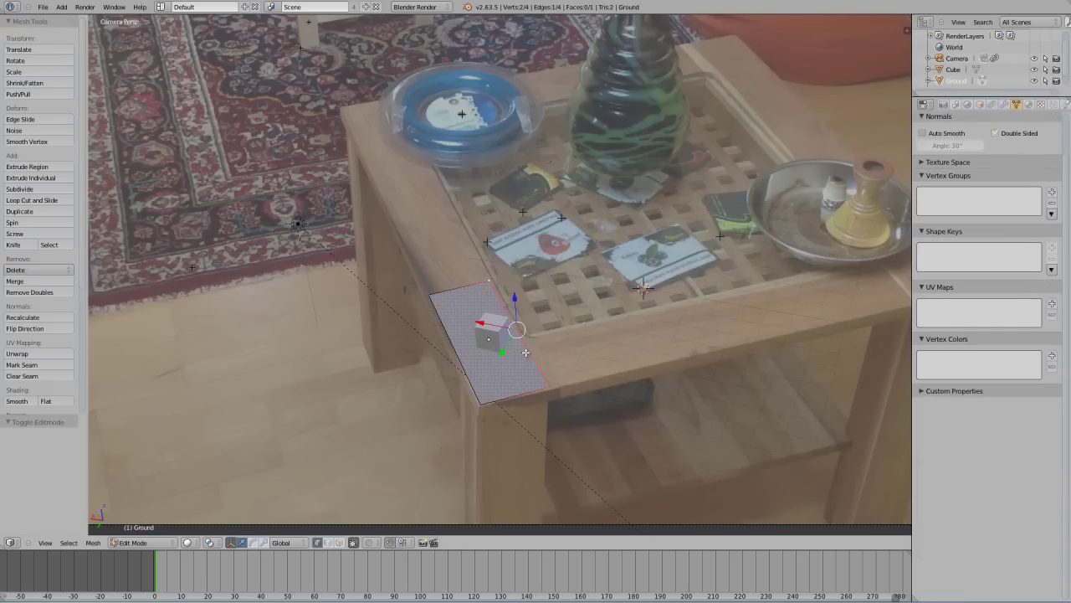
key(g)
key(shift+z)
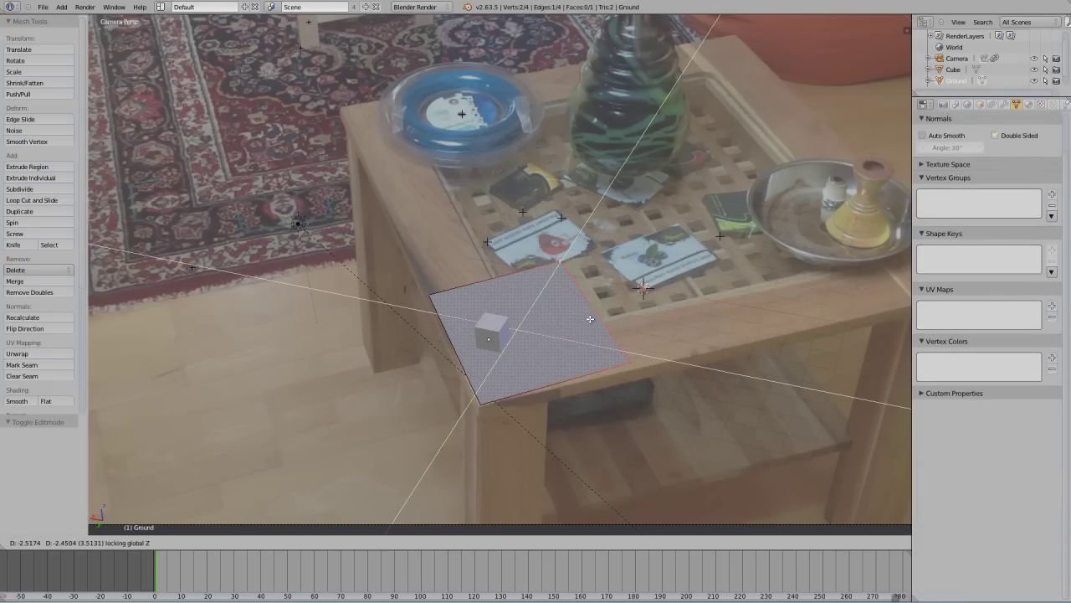
click(596, 326)
key(Tab)
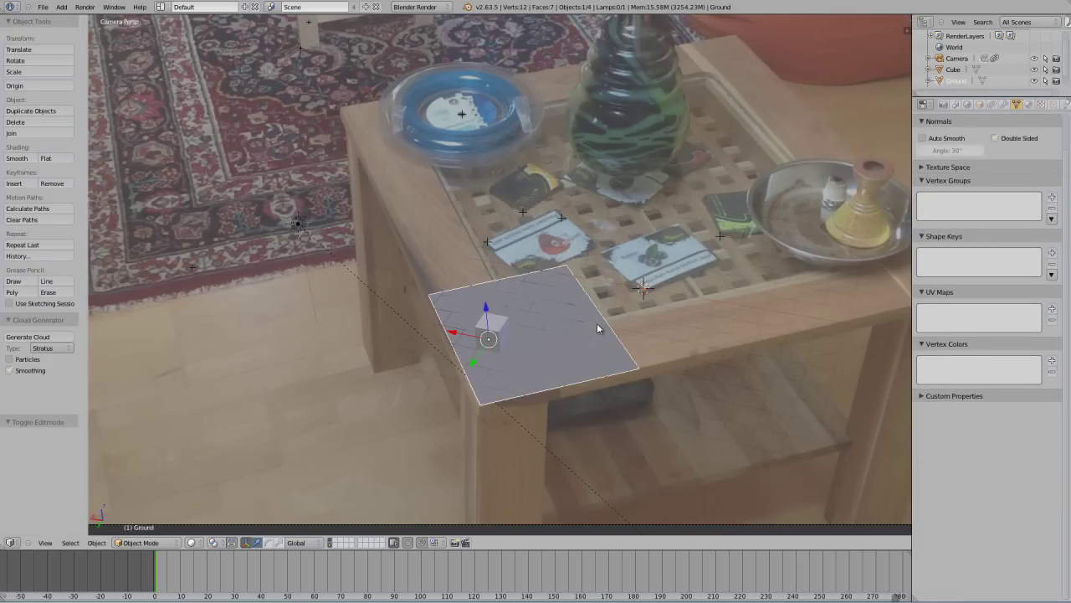
key(F12)
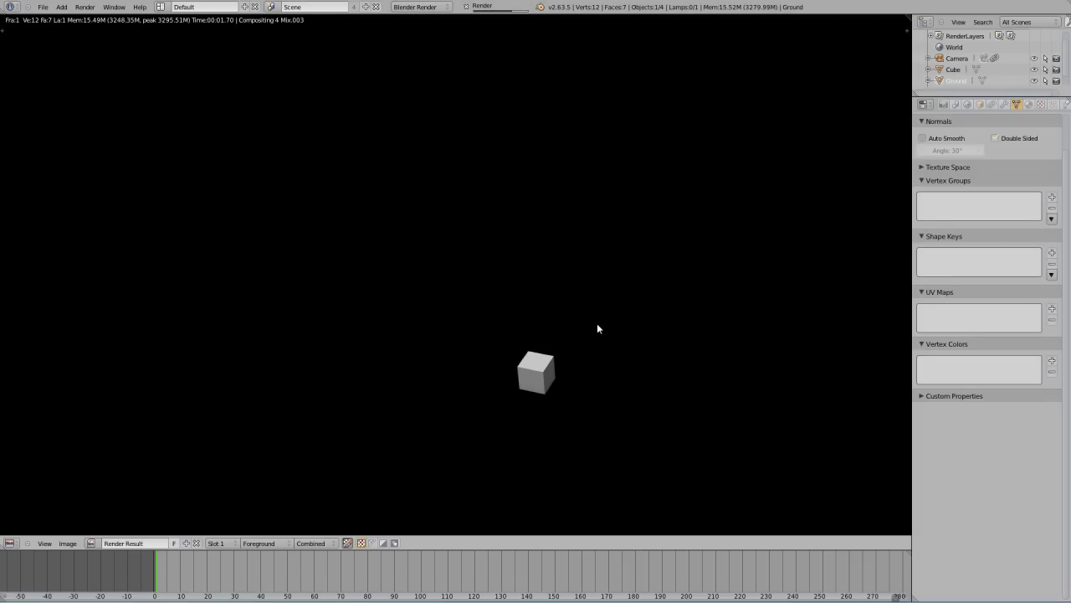
scroll(608, 326, down, 3)
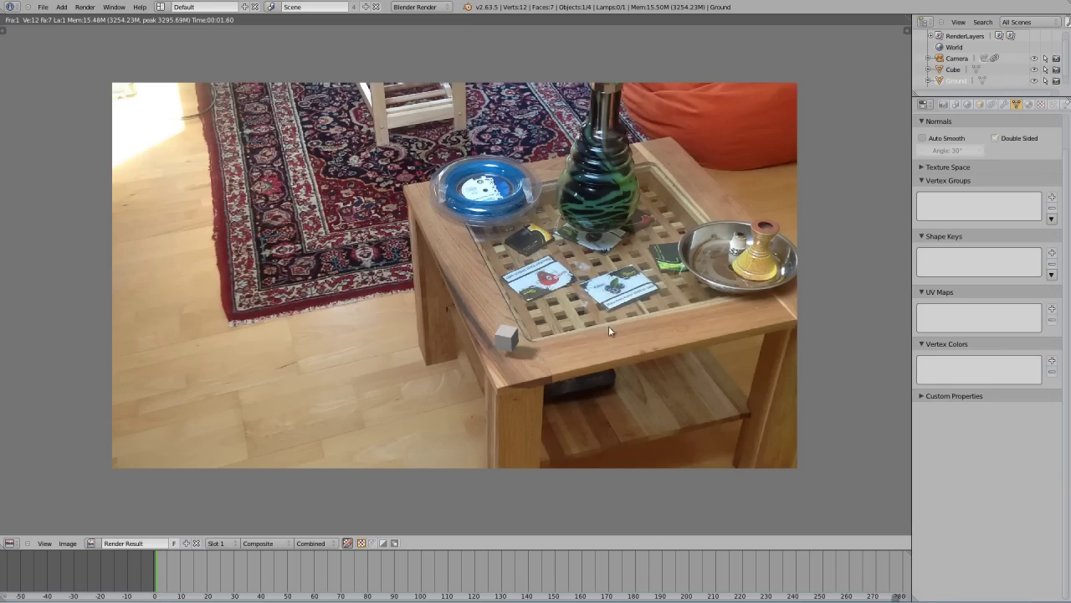
key(Escape)
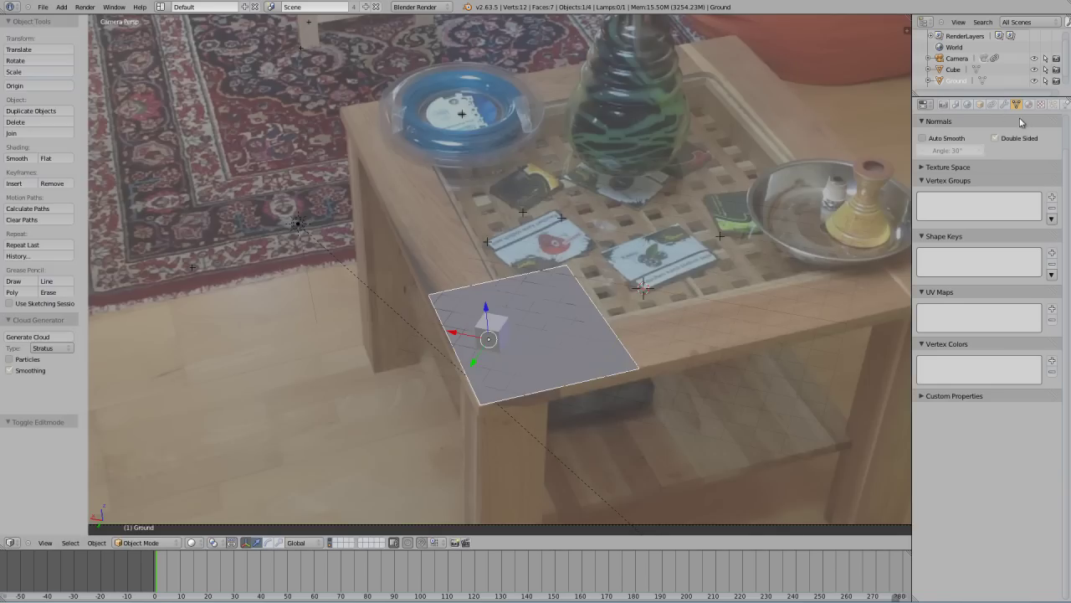
Set the sun's shadow soft size to 10 with 8 samples and render again
click(1029, 105)
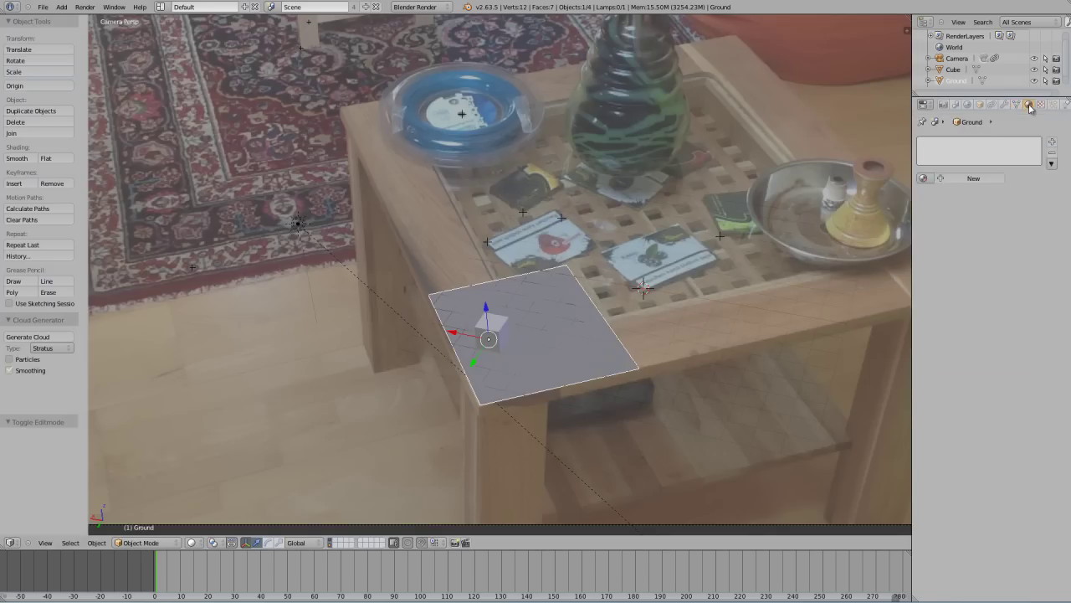
right_click(301, 228)
click(1052, 557)
click(957, 557)
key(Return)
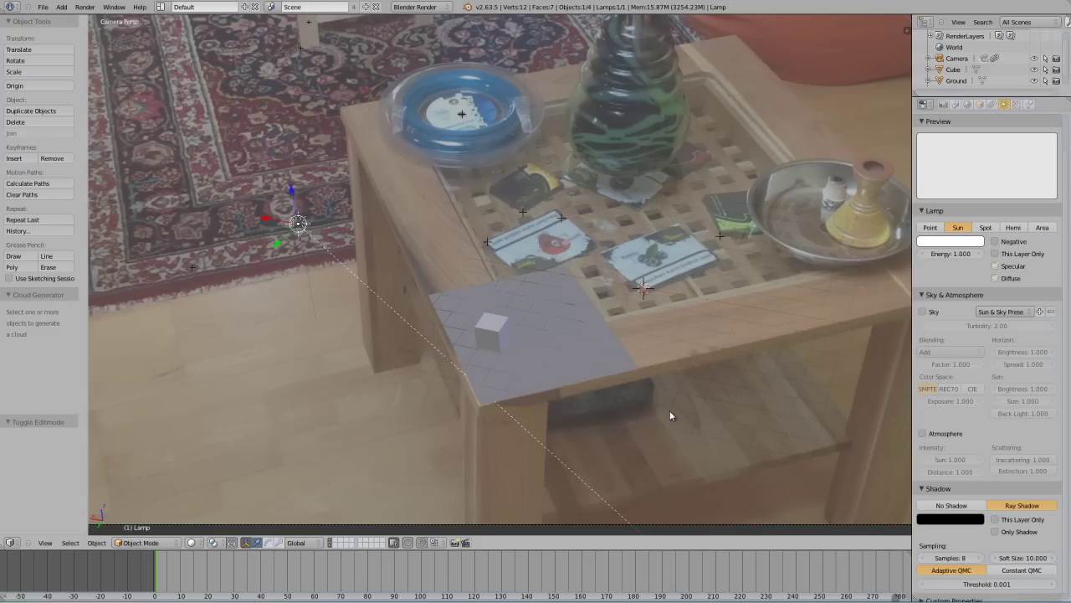
key(F12)
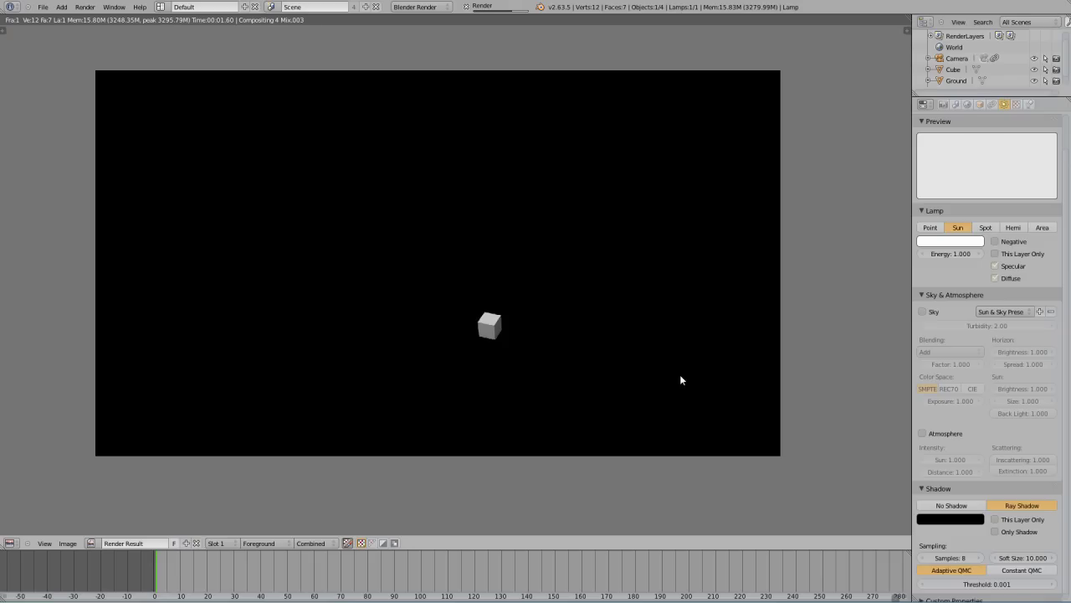
scroll(500, 366, up, 1)
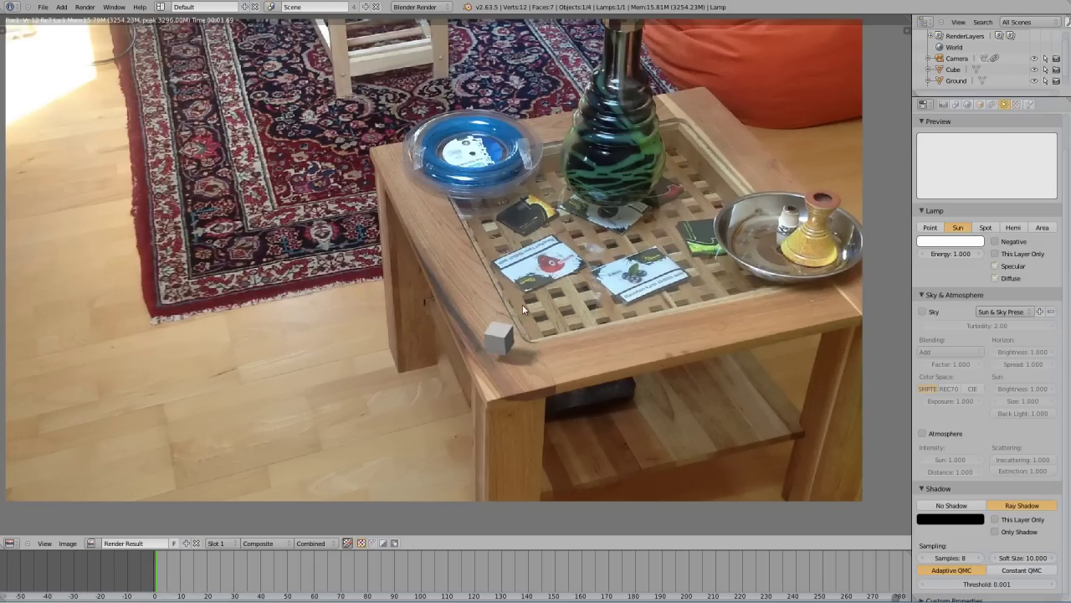
key(Escape)
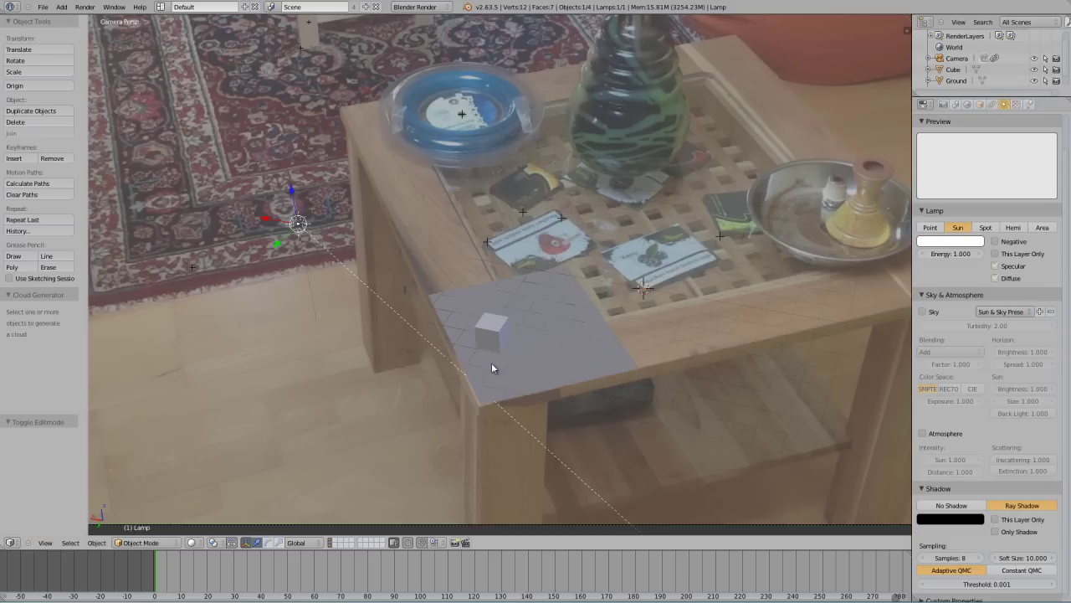
key(alt+a)
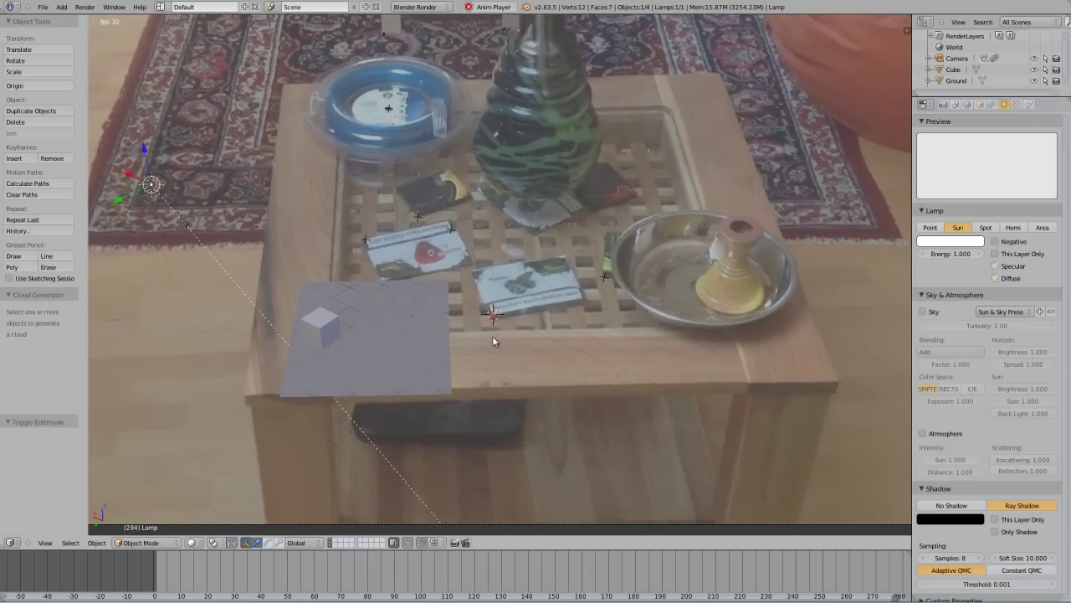
key(Escape)
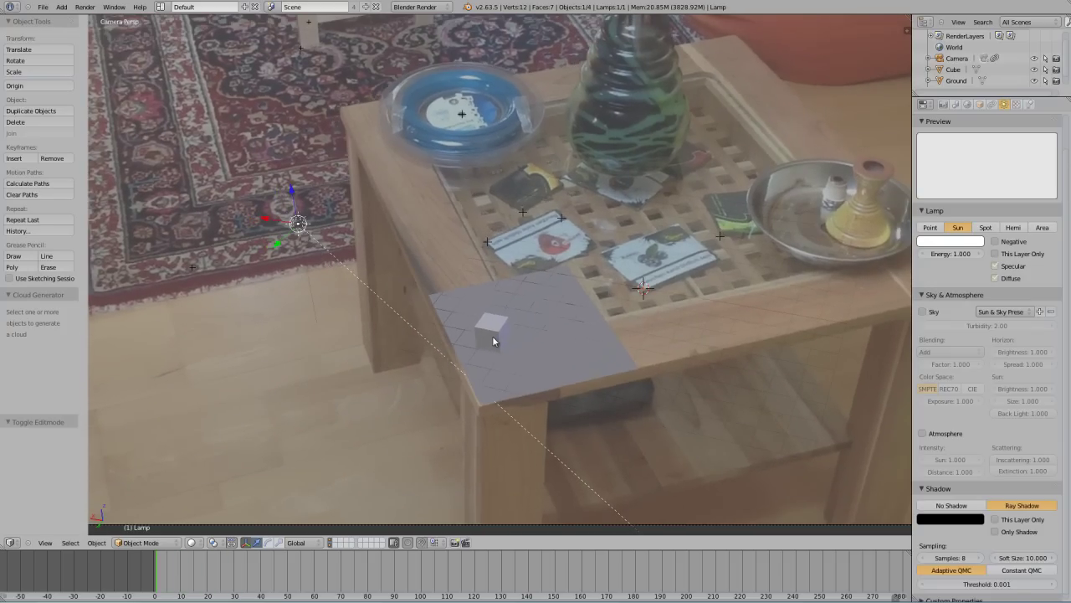
key(alt+a)
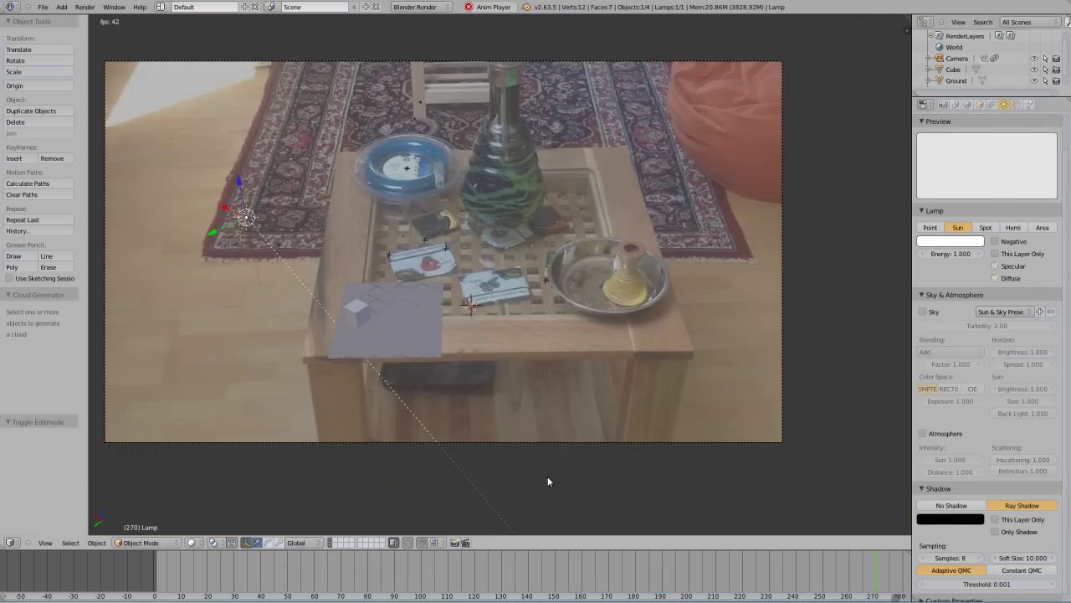
scroll(579, 560, down, 2)
Stop playback and return to frame 1 of the tracked footage
key(Escape)
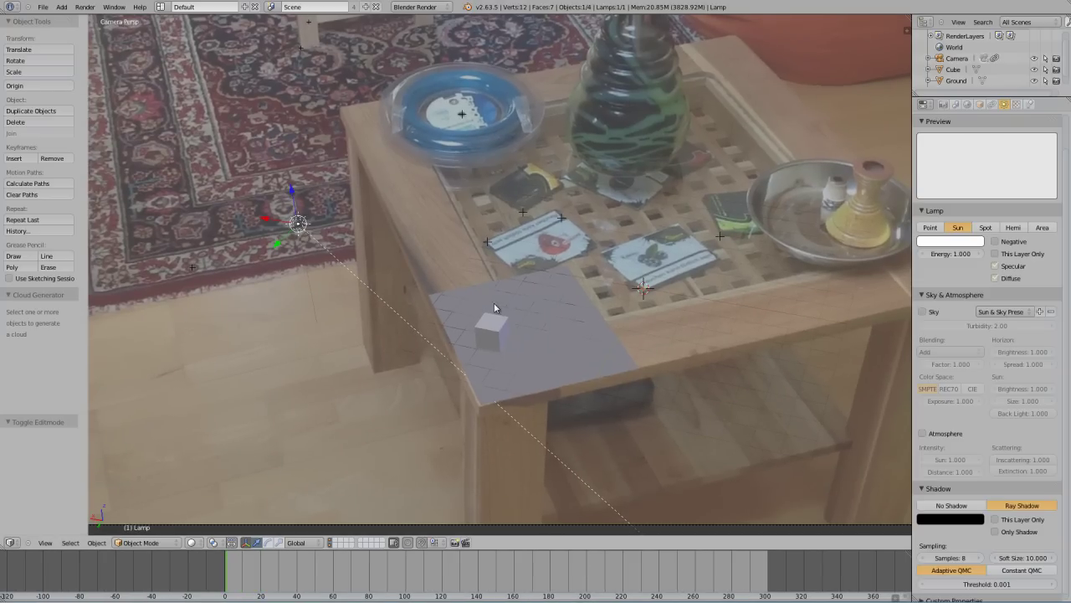